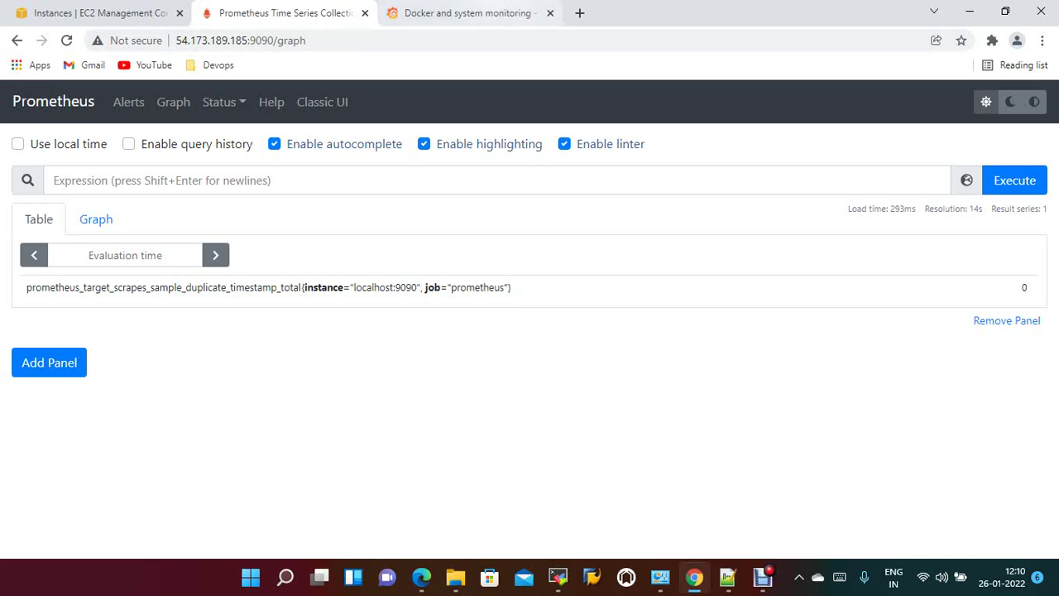
Select the buildserver row in EC2 Instances to see its IP, then go to its MobaXterm session.
{"action": "key", "text": "ctrl+Tab"}
{"action": "key", "text": "ctrl+Tab"}
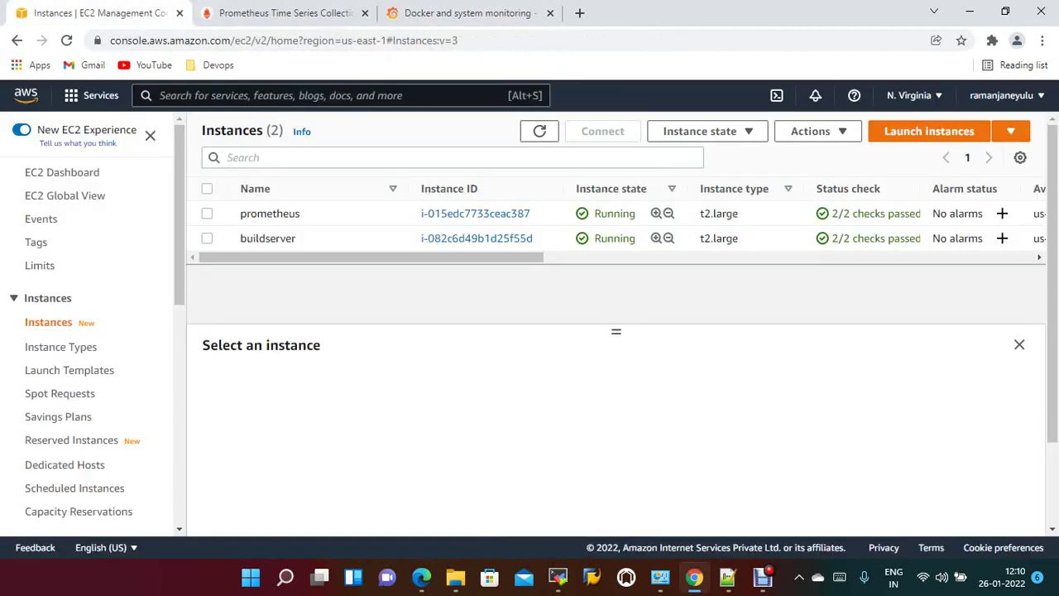
{"action": "left_click", "coordinate": [267, 238]}
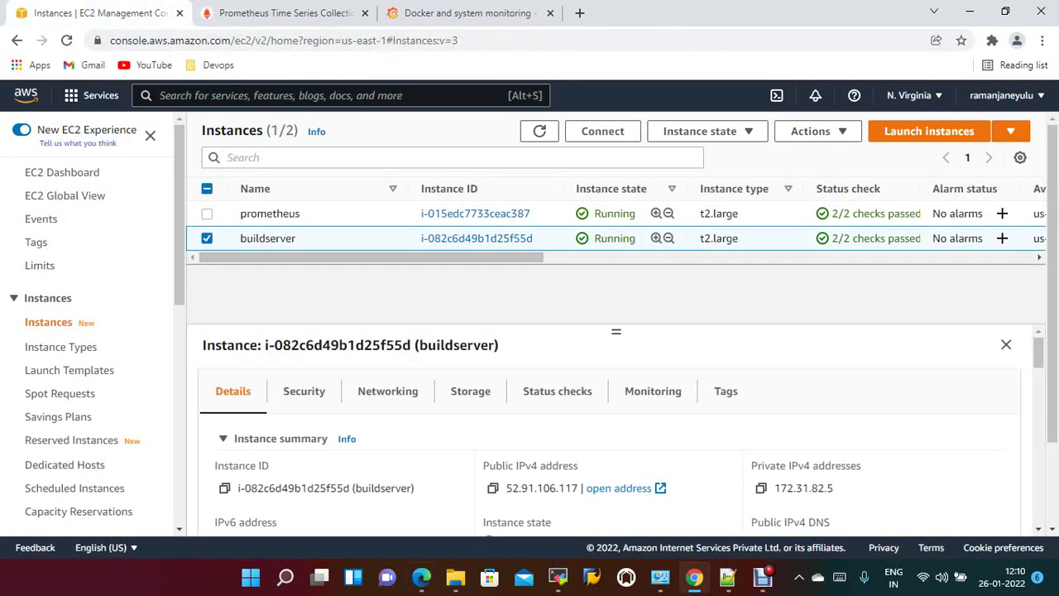
{"action": "key", "text": "alt+Tab"}
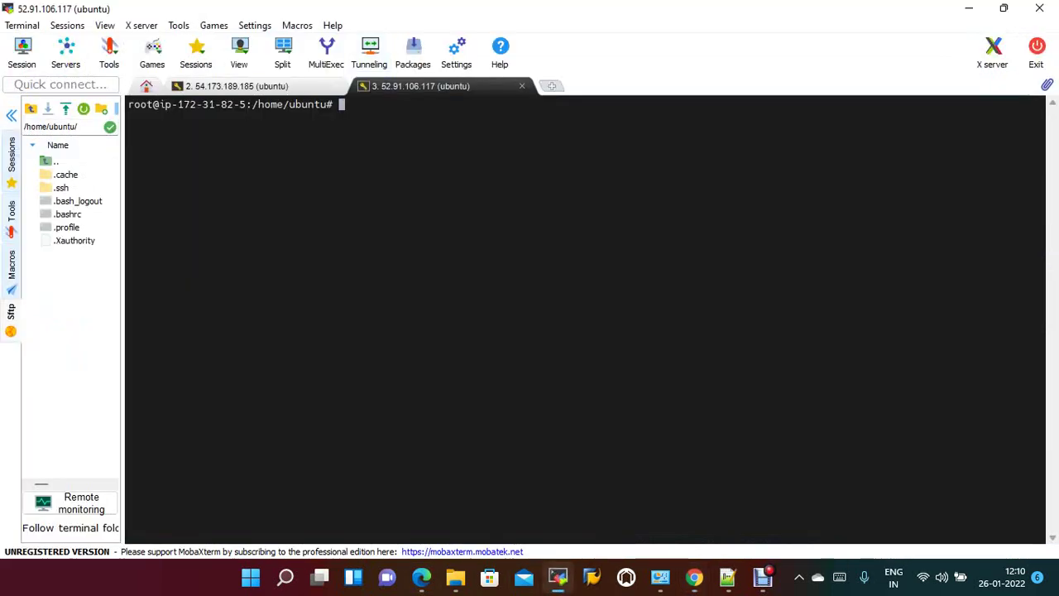
Run docker ps and java -version to confirm node-exporter is running and Java is missing.
{"action": "type", "text": "j"}
{"action": "key", "text": "BackSpace"}
{"action": "type", "text": "docker ps"}
{"action": "key", "text": "Return"}
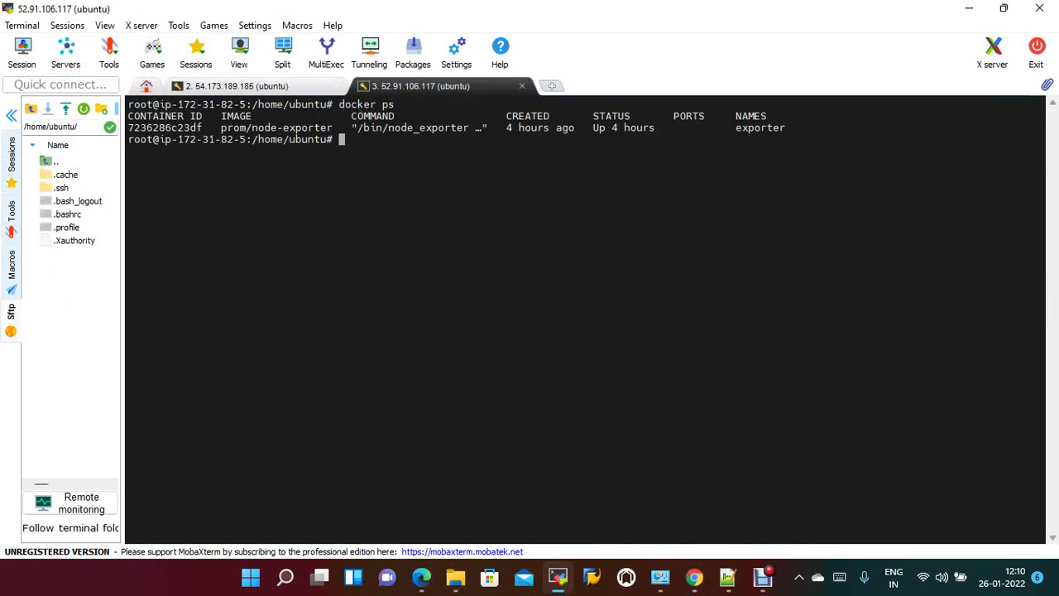
{"action": "type", "text": "java -version"}
{"action": "key", "text": "Return"}
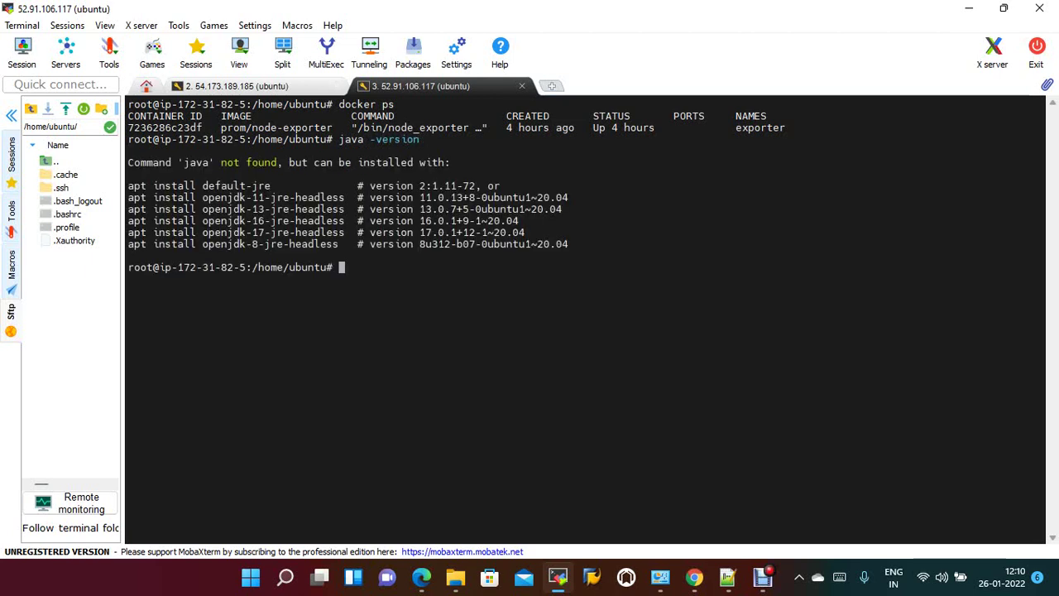
Paste the suggested apt install openjdk-11-jre-headless command with -y and run it.
{"action": "double_click", "coordinate": [273, 197]}
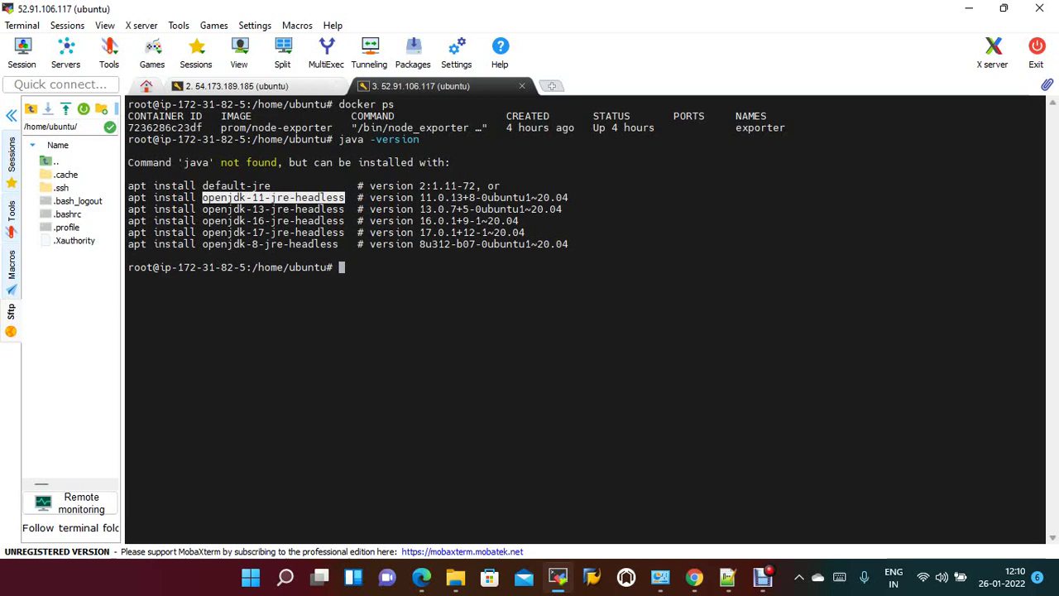
{"action": "left_click_drag", "start_coordinate": [128, 197], "coordinate": [344, 197]}
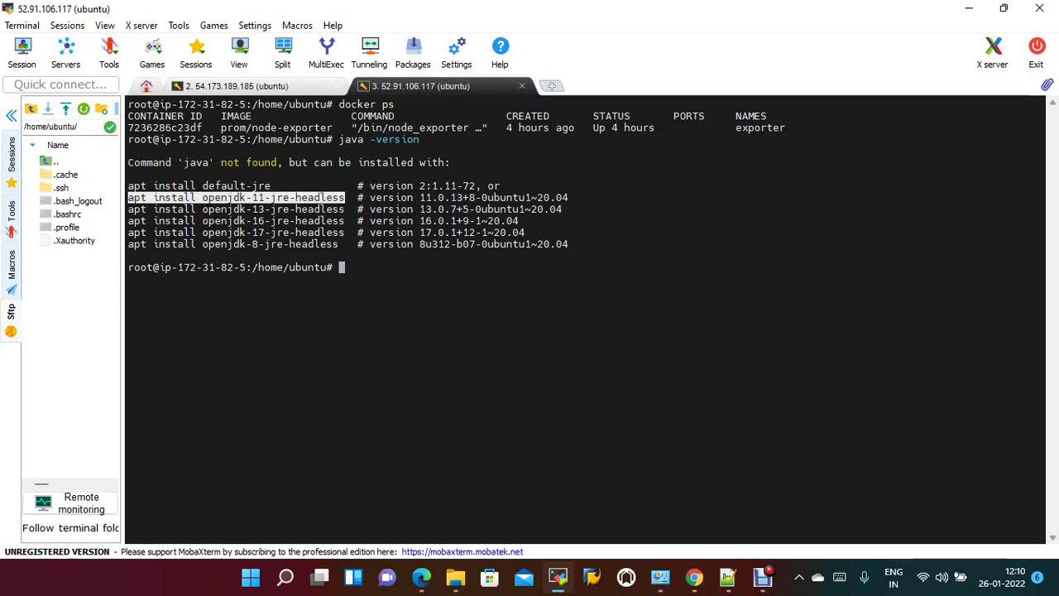
{"action": "right_click", "coordinate": [420, 137]}
{"action": "left_click", "coordinate": [460, 198]}
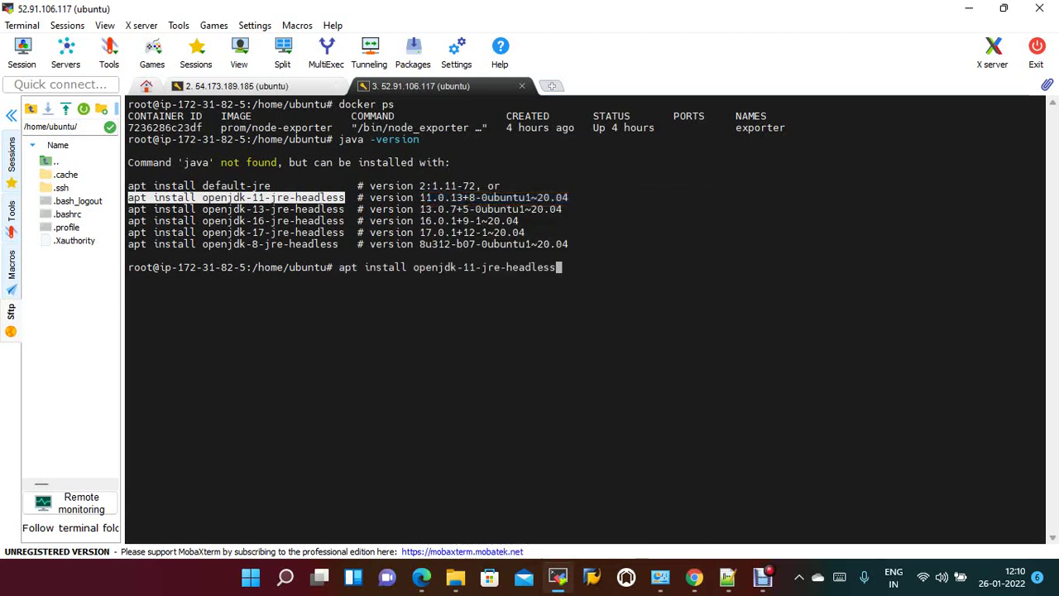
{"action": "type", "text": "-y"}
{"action": "key", "text": "Return"}
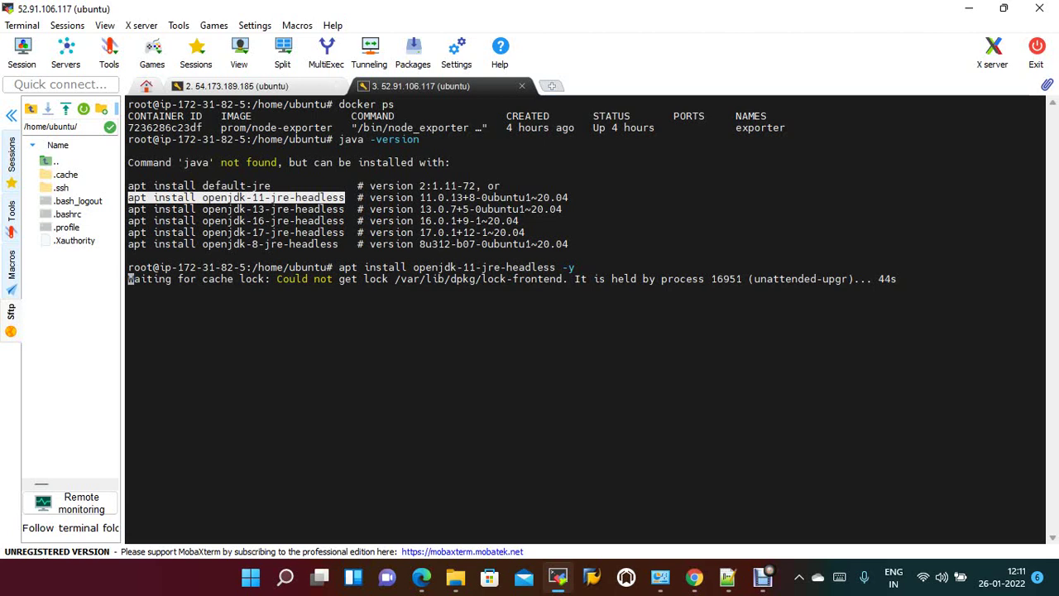
Duplicate the session tab, become root with sudo su, and run apt-get update -y.
{"action": "right_click", "coordinate": [421, 86]}
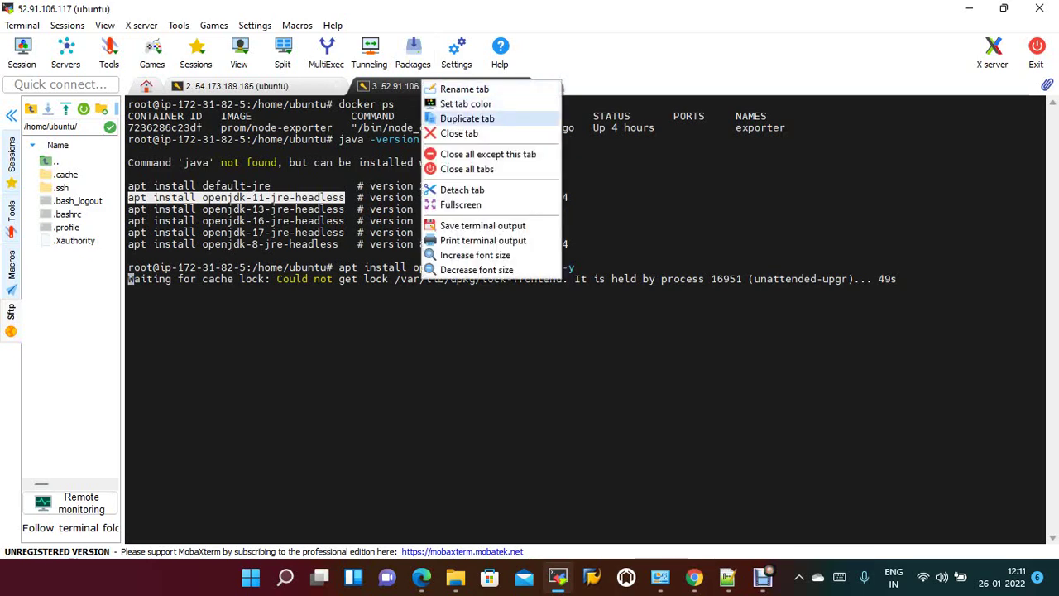
{"action": "left_click", "coordinate": [467, 118]}
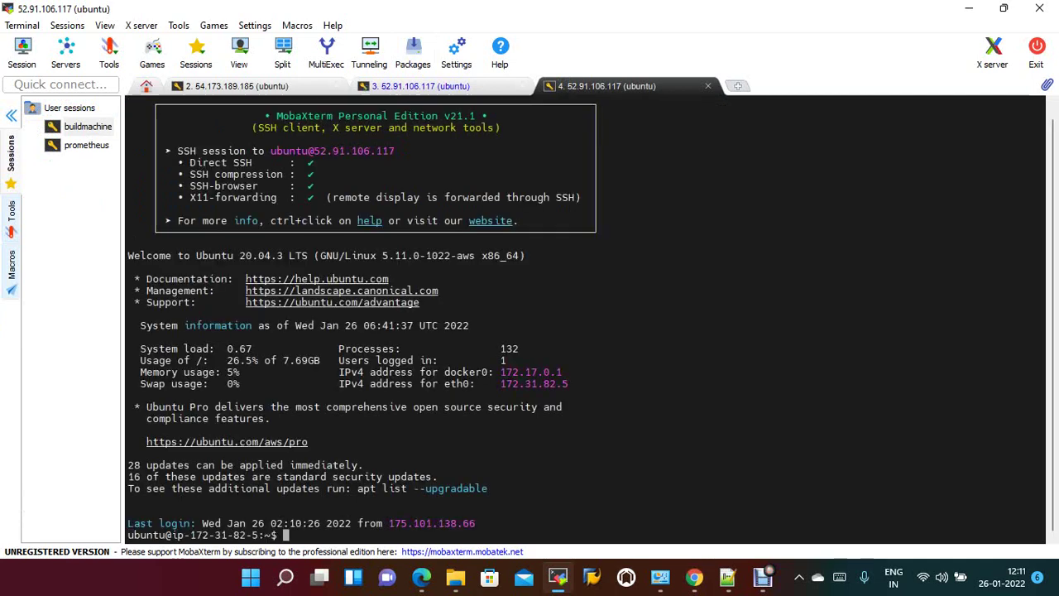
{"action": "type", "text": "sudo su"}
{"action": "key", "text": "Return"}
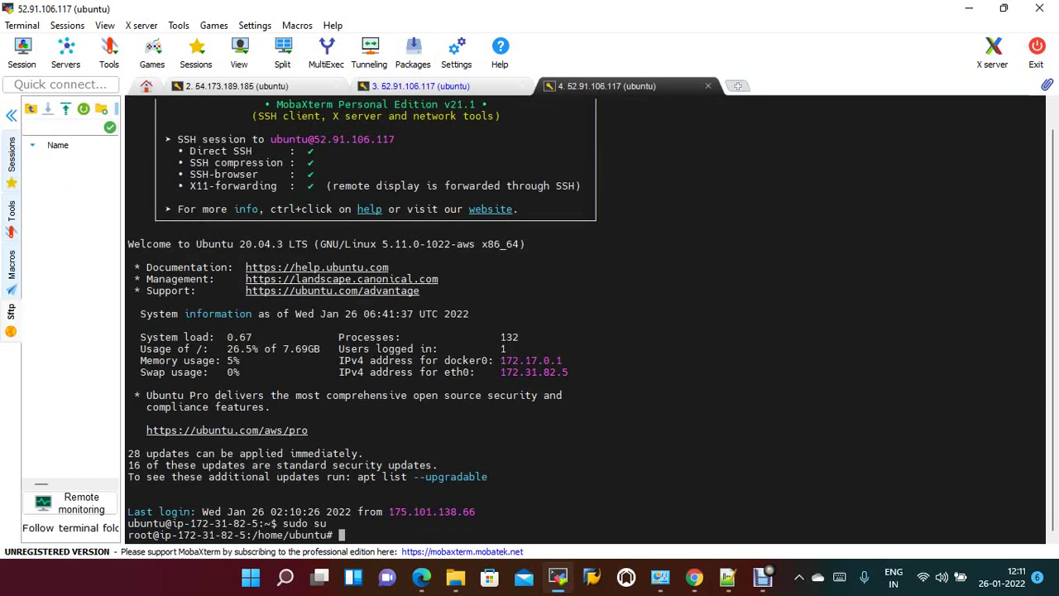
{"action": "type", "text": "apt-get u"}
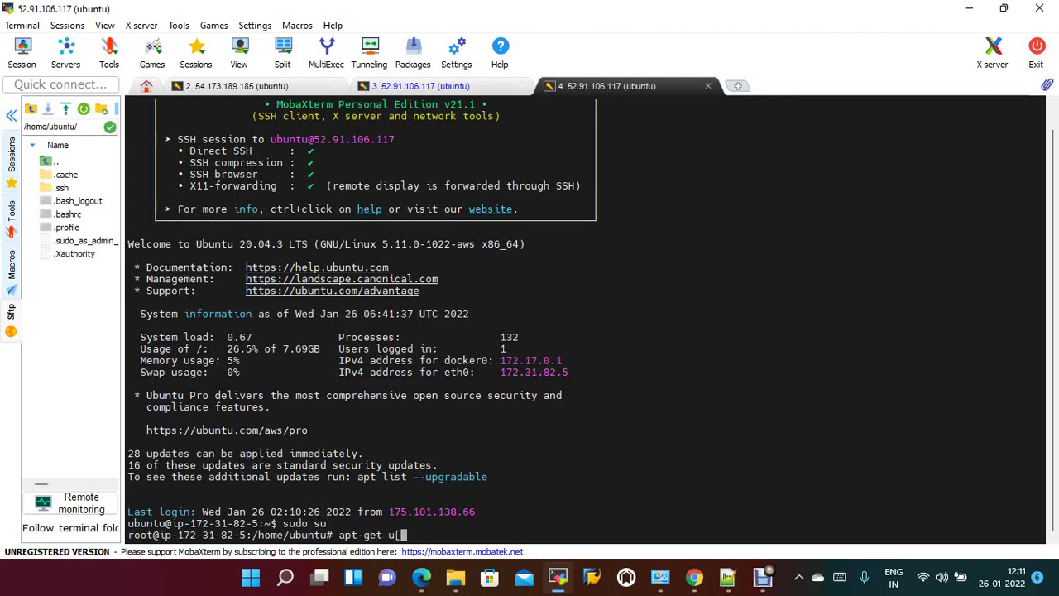
{"action": "type", "text": "pdate -y"}
{"action": "key", "text": "Return"}
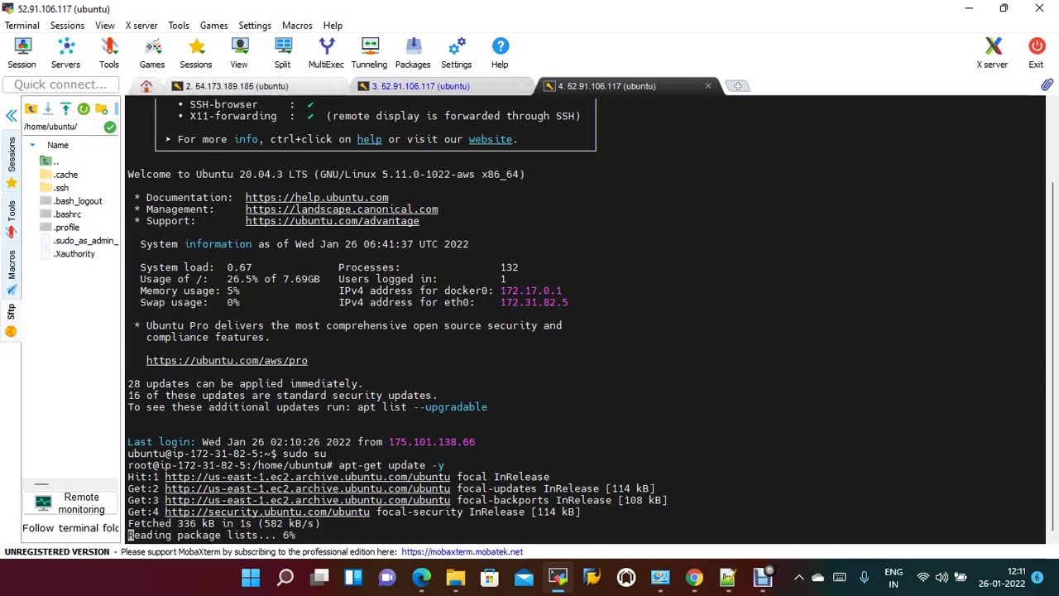
Confirm Java is absent, then run apt install openjdk-8-jre-headless -y in the second session.
{"action": "left_click", "coordinate": [421, 85]}
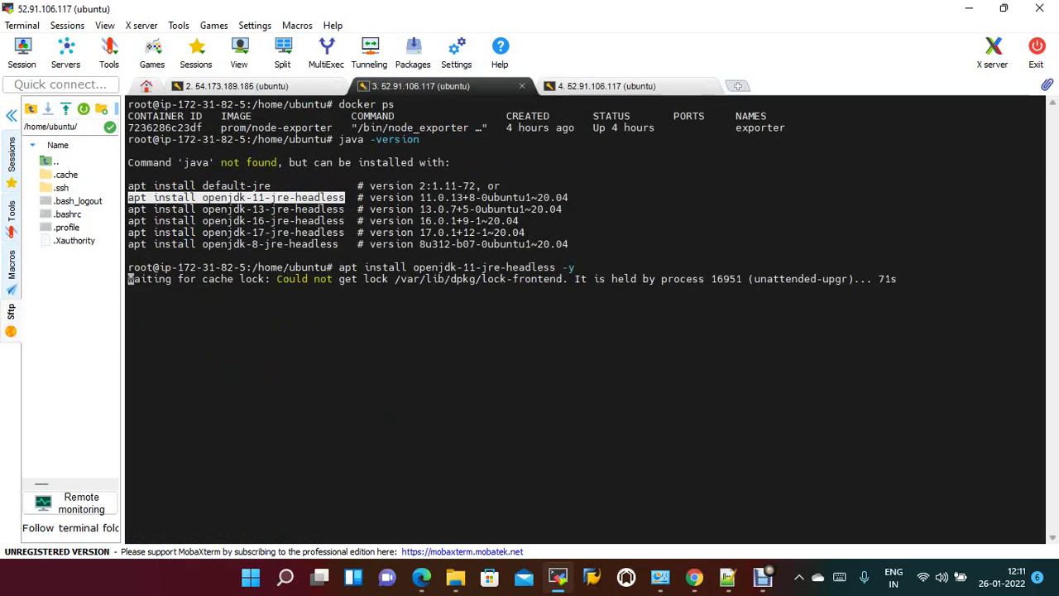
{"action": "left_click", "coordinate": [606, 85]}
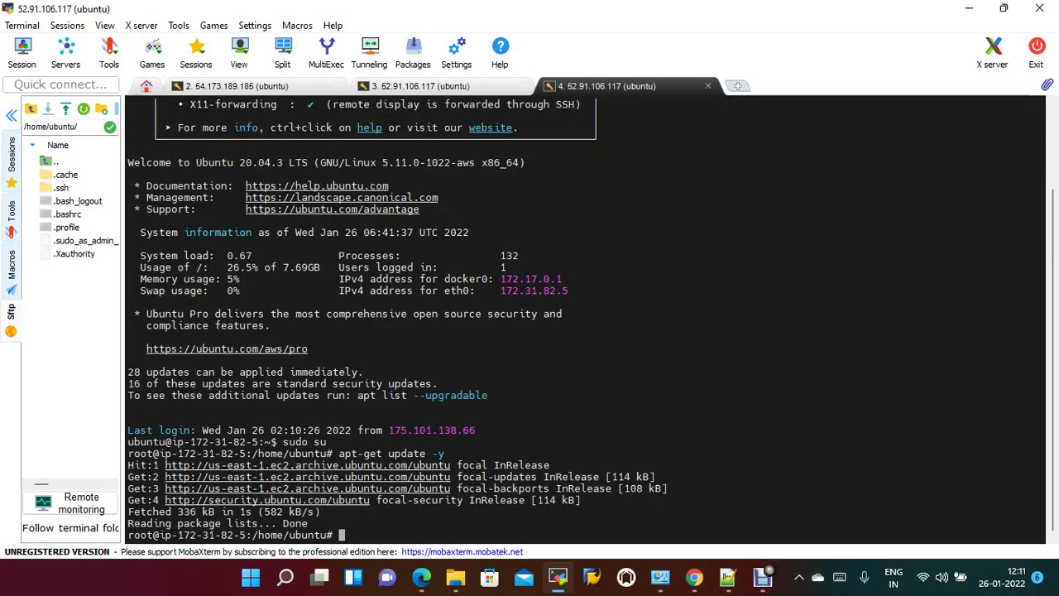
{"action": "type", "text": "java -"}
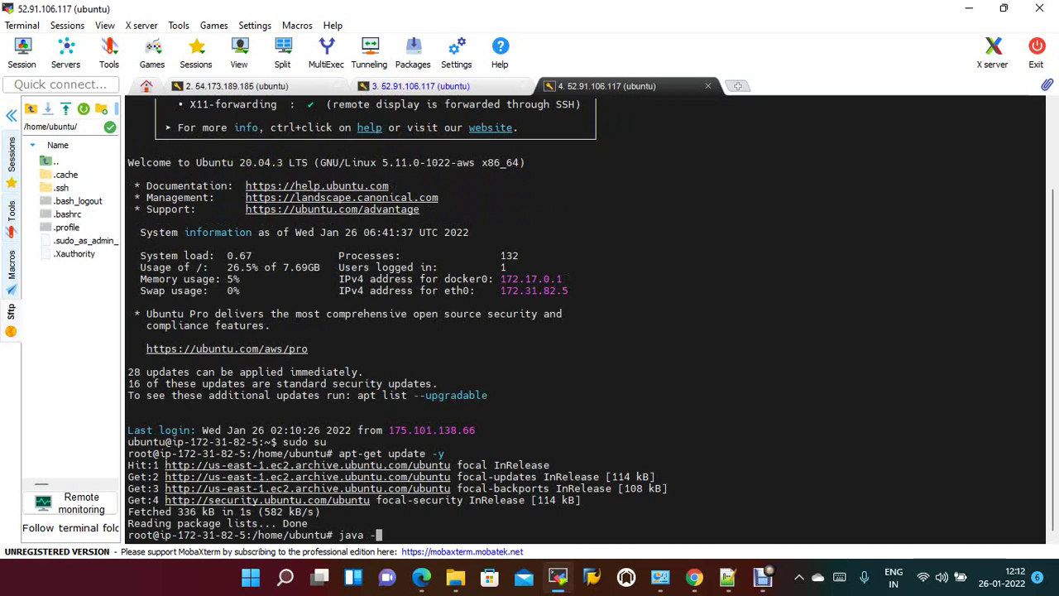
{"action": "type", "text": "version"}
{"action": "key", "text": "Return"}
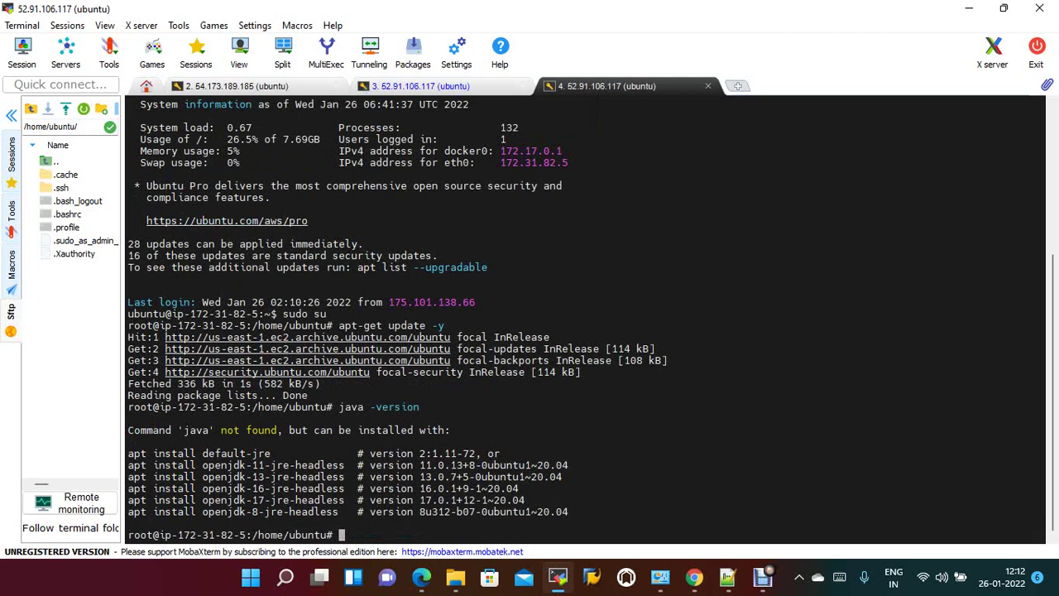
{"action": "left_click_drag", "start_coordinate": [128, 511], "coordinate": [338, 511]}
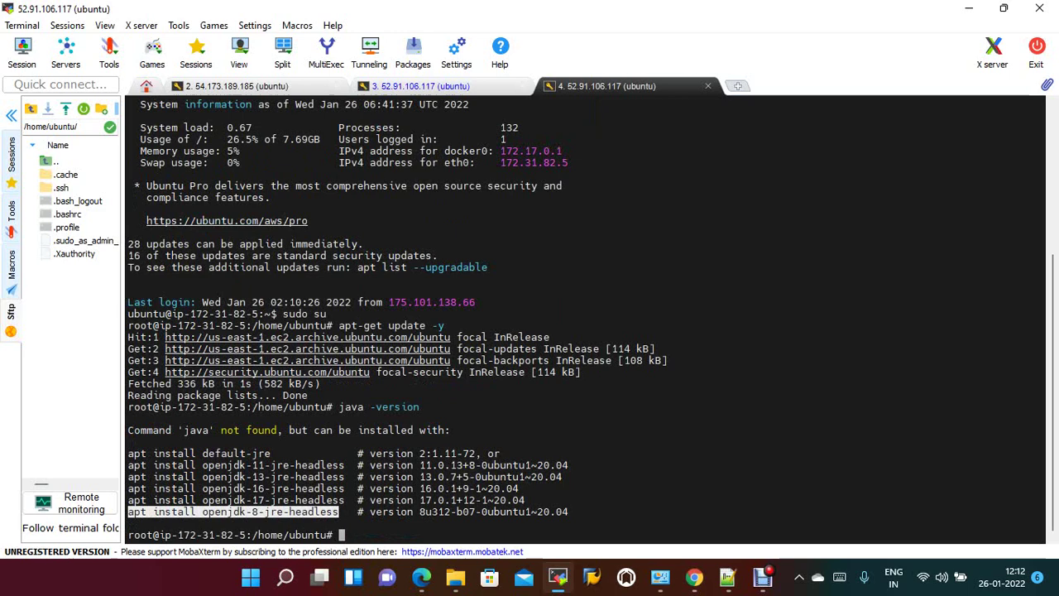
{"action": "right_click", "coordinate": [338, 511]}
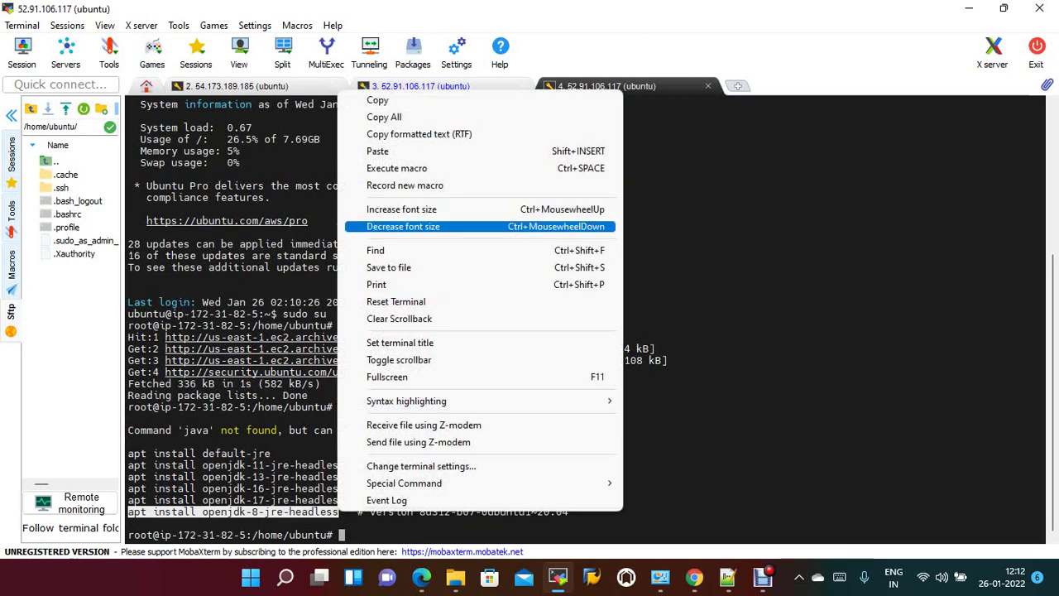
{"action": "left_click", "coordinate": [388, 150]}
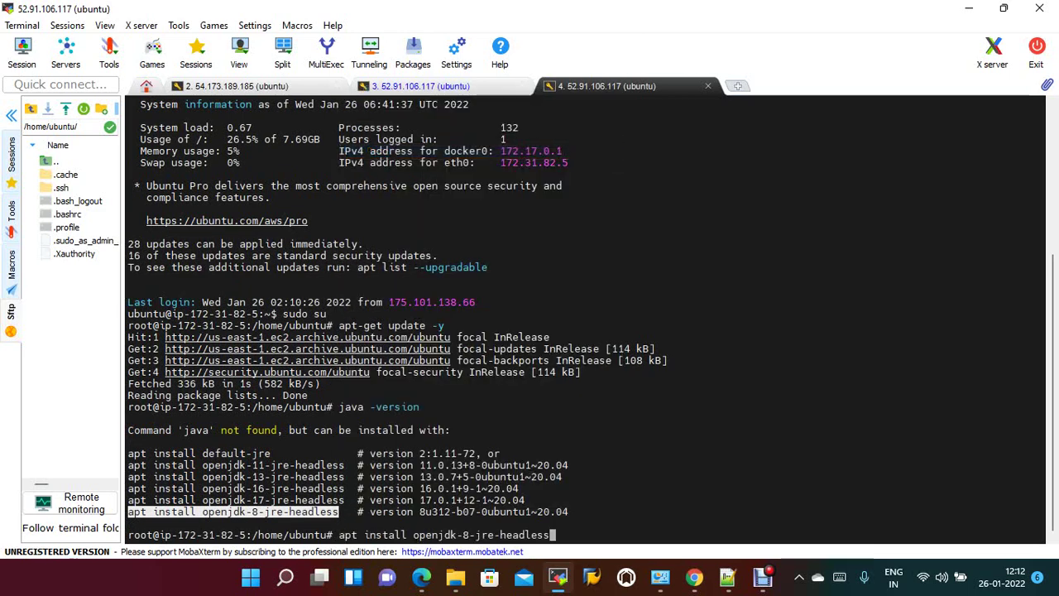
{"action": "type", "text": "-y"}
{"action": "key", "text": "Return"}
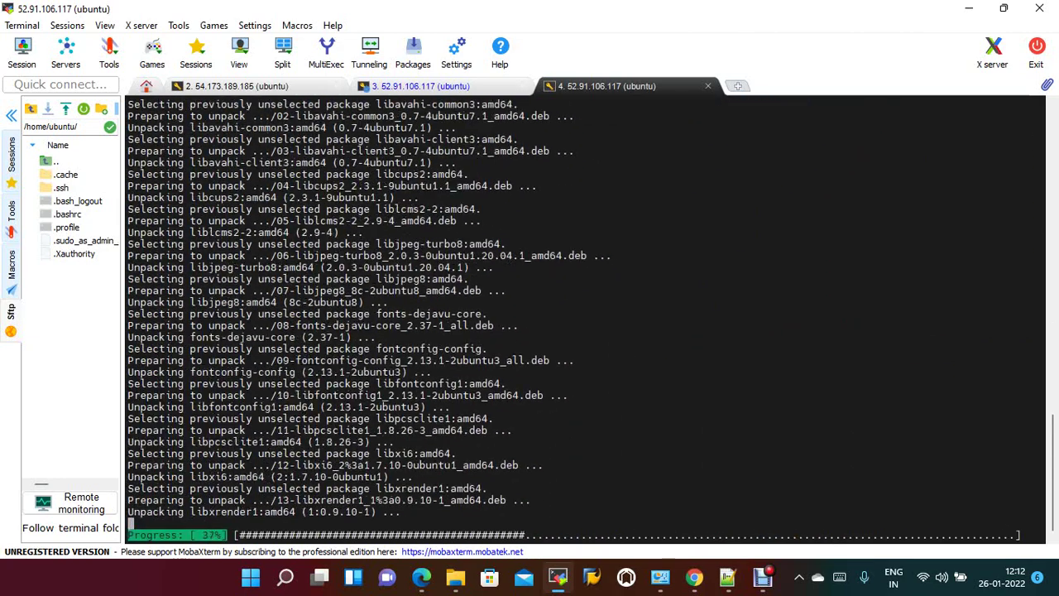
Verify java -version now reports 1.8.0_312 and clear the terminal.
{"action": "left_click", "coordinate": [420, 86]}
{"action": "key", "text": "ctrl+Tab"}
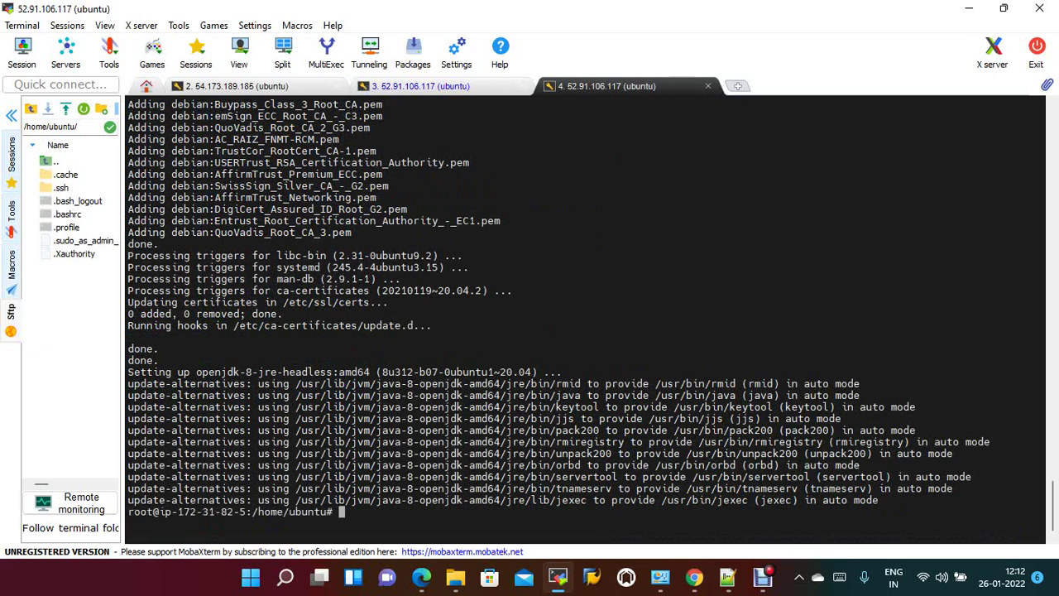
{"action": "key", "text": "Up"}
{"action": "key", "text": "Up"}
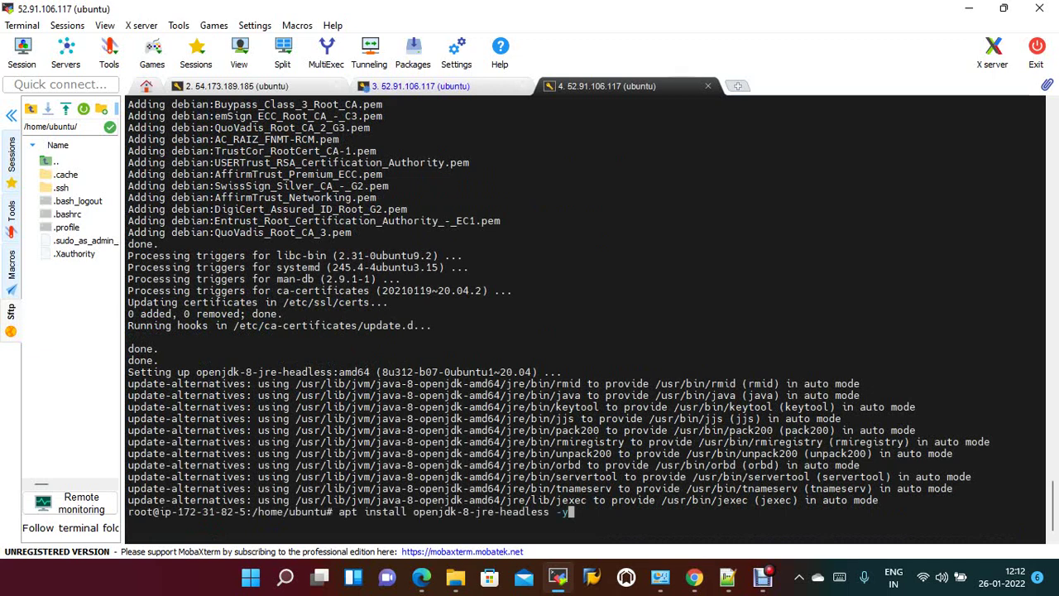
{"action": "key", "text": "Return"}
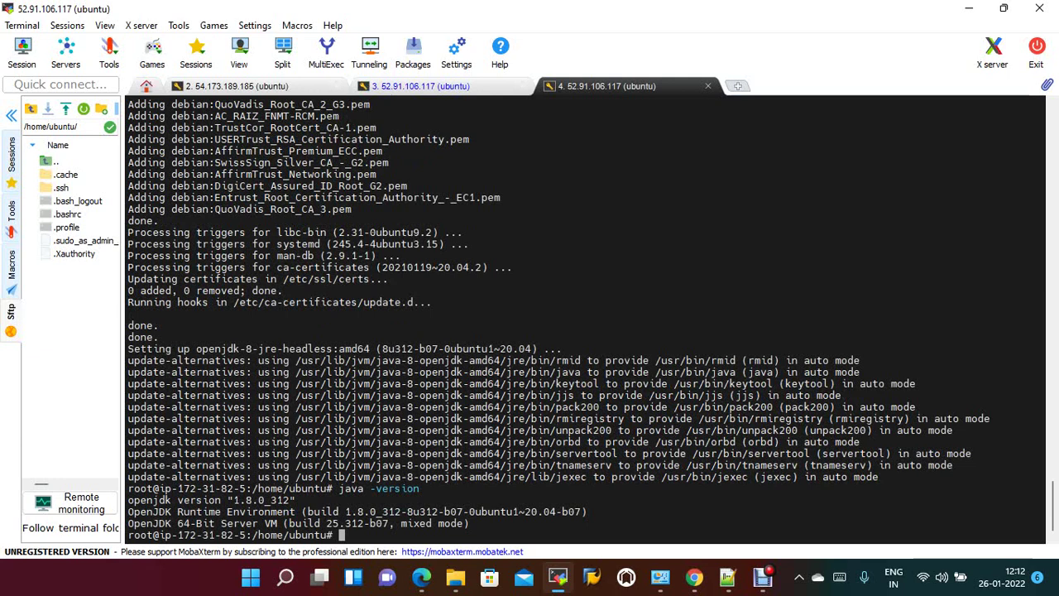
{"action": "type", "text": "clear"}
{"action": "key", "text": "Return"}
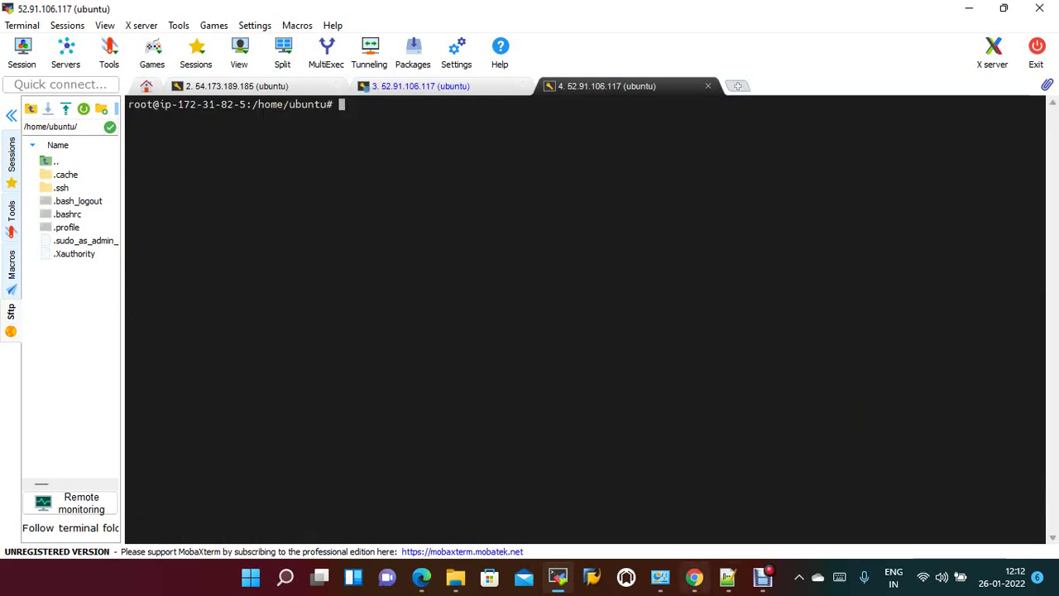
Add the Jenkins repository key by pasting and running the wget apt-key command from the notes.
{"action": "mouse_move", "coordinate": [693, 576]}
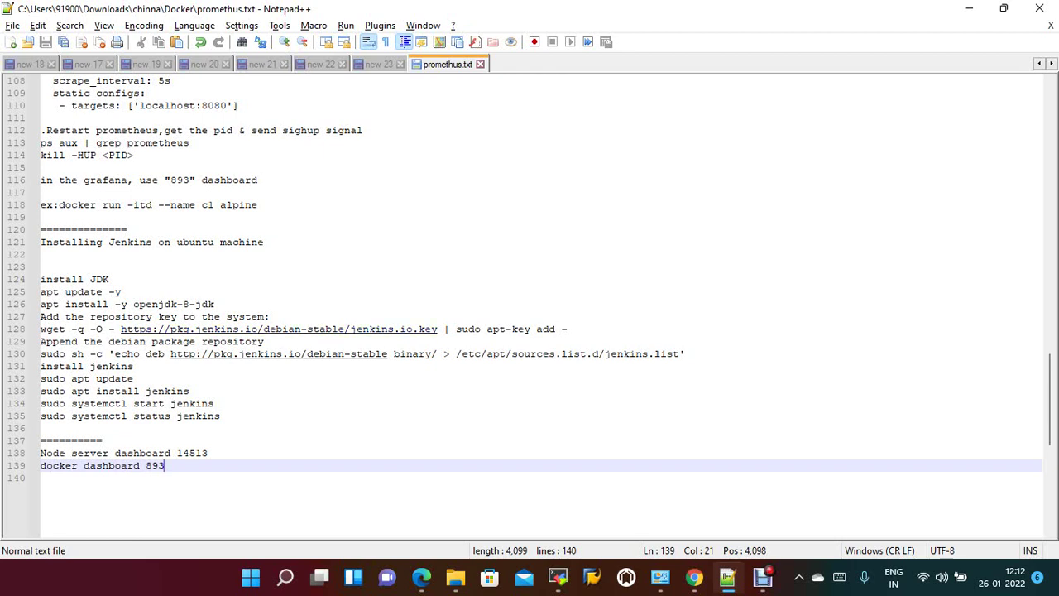
{"action": "left_click_drag", "start_coordinate": [41, 328], "coordinate": [567, 328]}
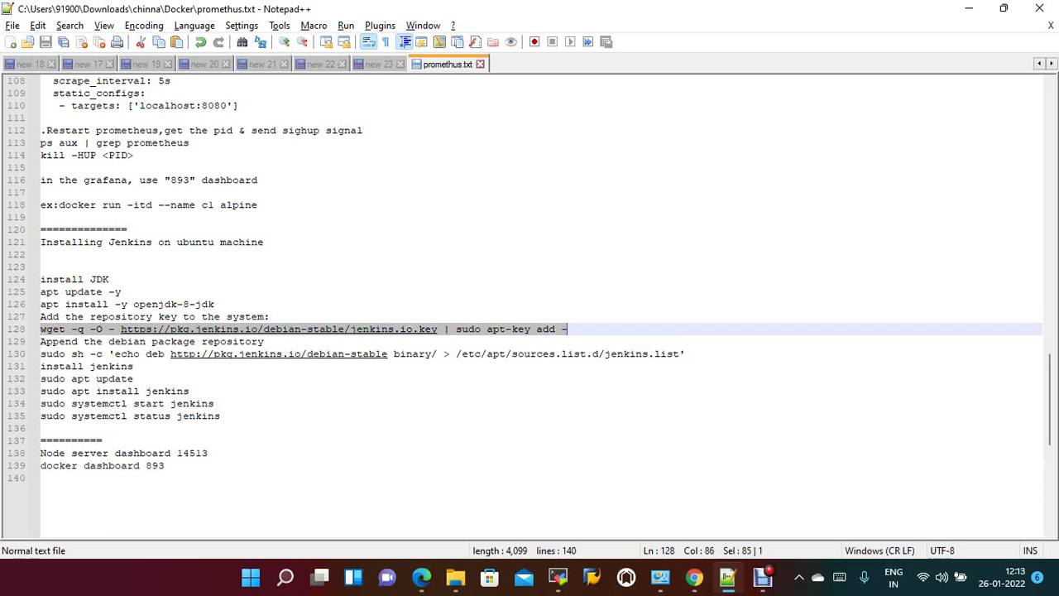
{"action": "key", "text": "alt+Tab"}
{"action": "right_click", "coordinate": [432, 137]}
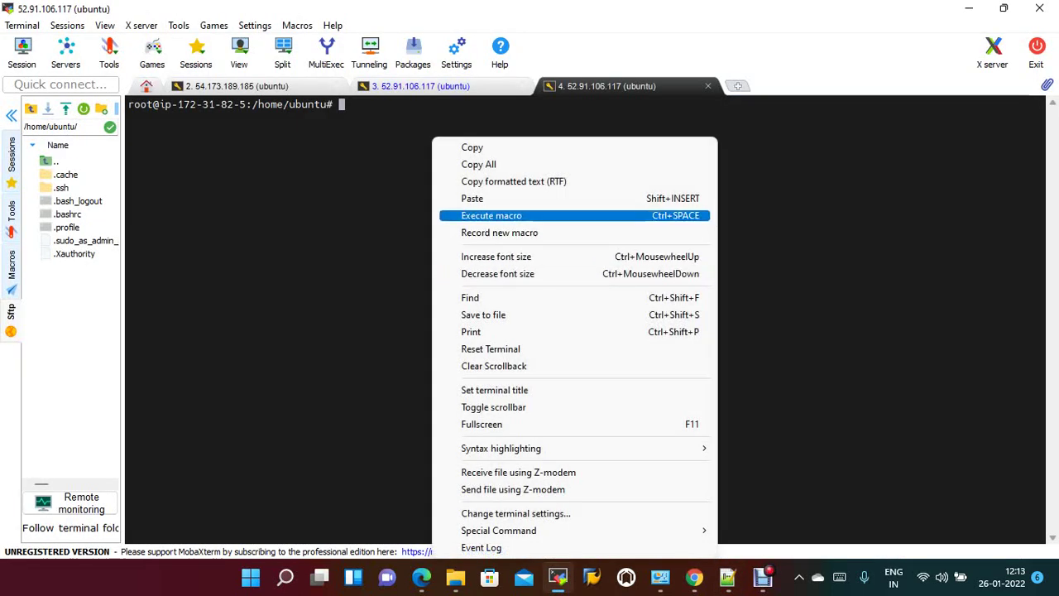
{"action": "left_click", "coordinate": [476, 199]}
{"action": "key", "text": "Return"}
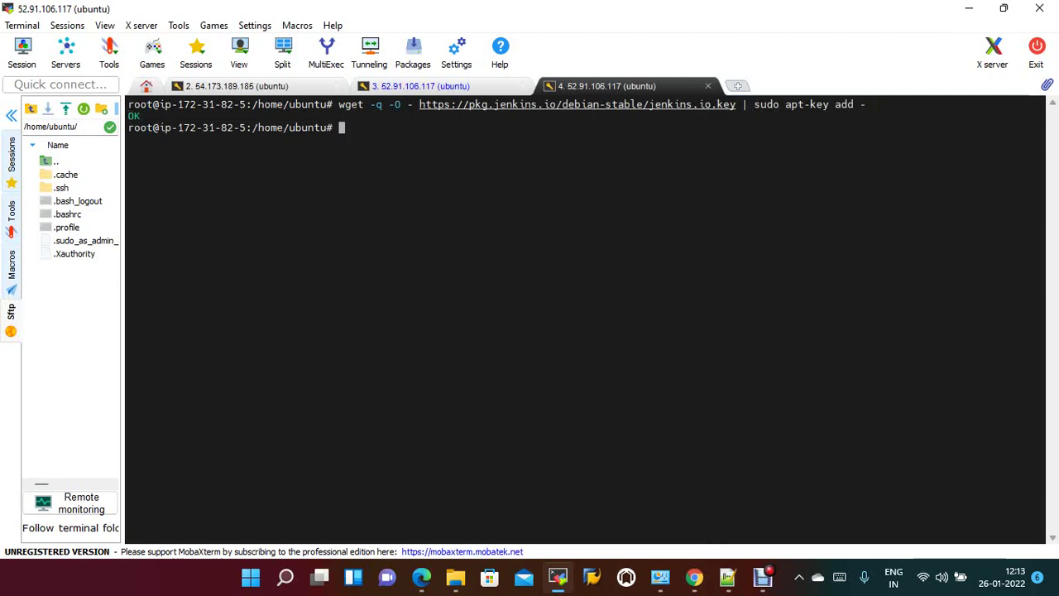
Add the Jenkins deb package source and attempt apt install jenkins -y.
{"action": "key", "text": "alt+Tab"}
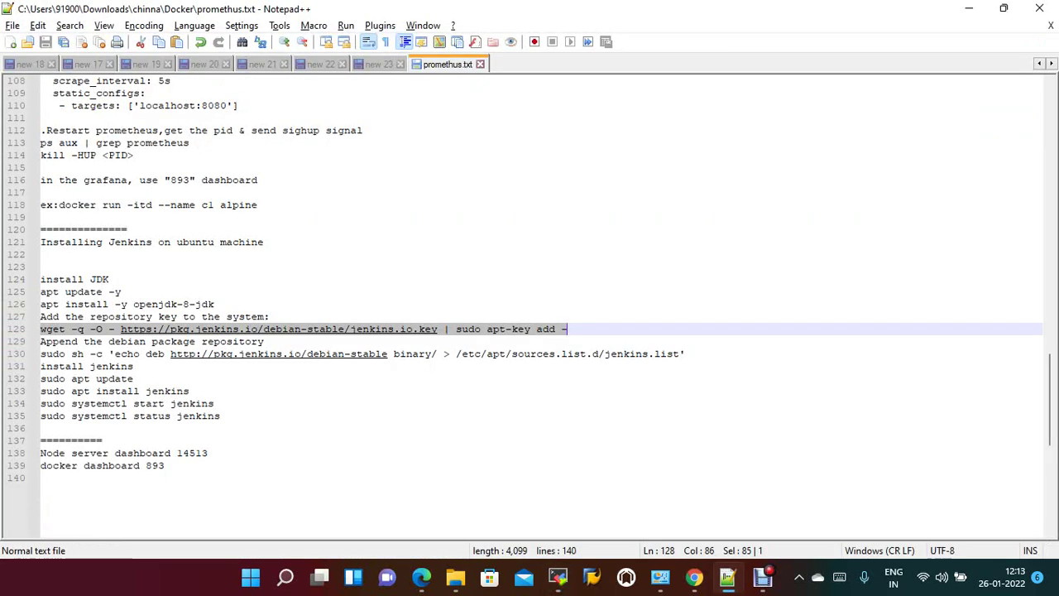
{"action": "left_click_drag", "start_coordinate": [41, 353], "coordinate": [685, 353]}
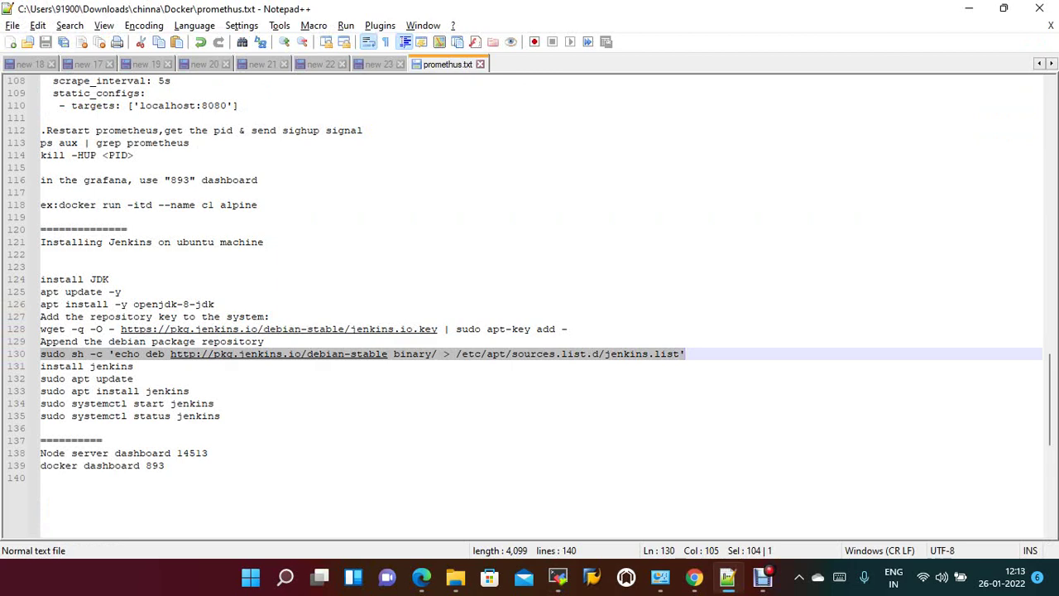
{"action": "key", "text": "ctrl+c"}
{"action": "key", "text": "alt+Tab"}
{"action": "right_click", "coordinate": [520, 137]}
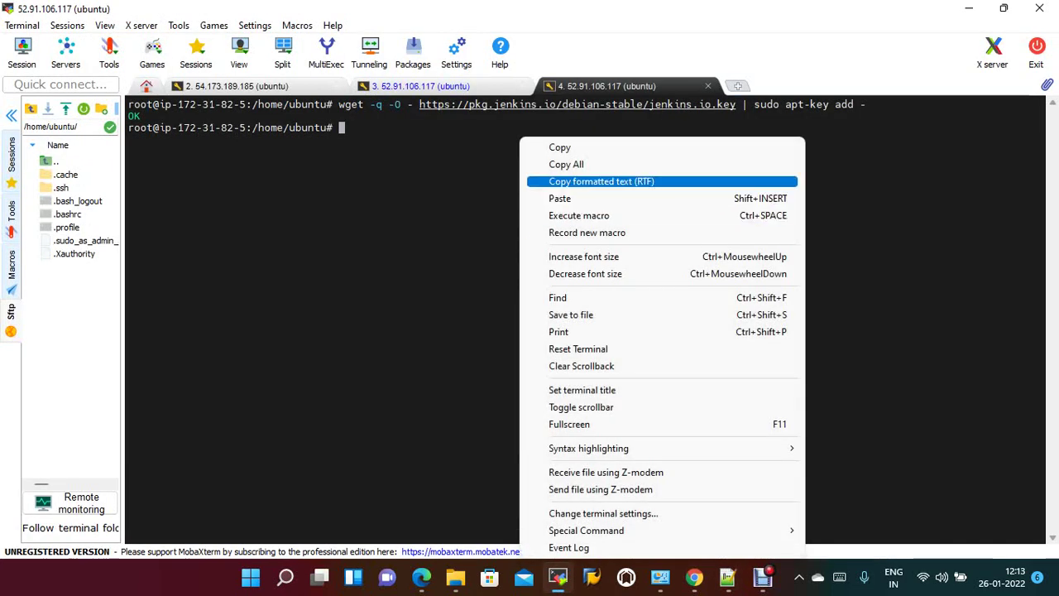
{"action": "left_click", "coordinate": [559, 199]}
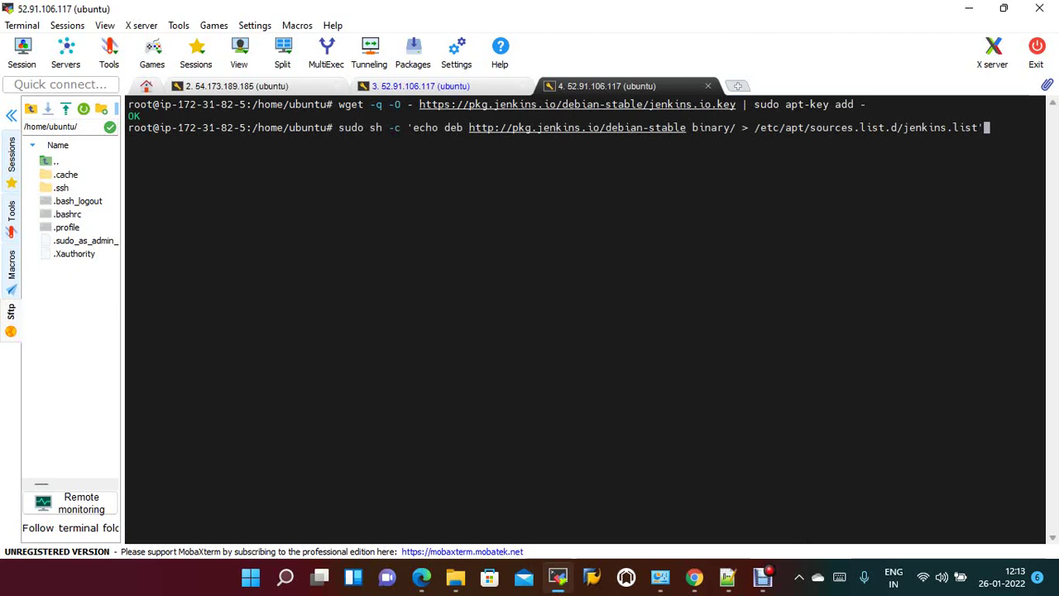
{"action": "key", "text": "Return"}
{"action": "type", "text": "apt"}
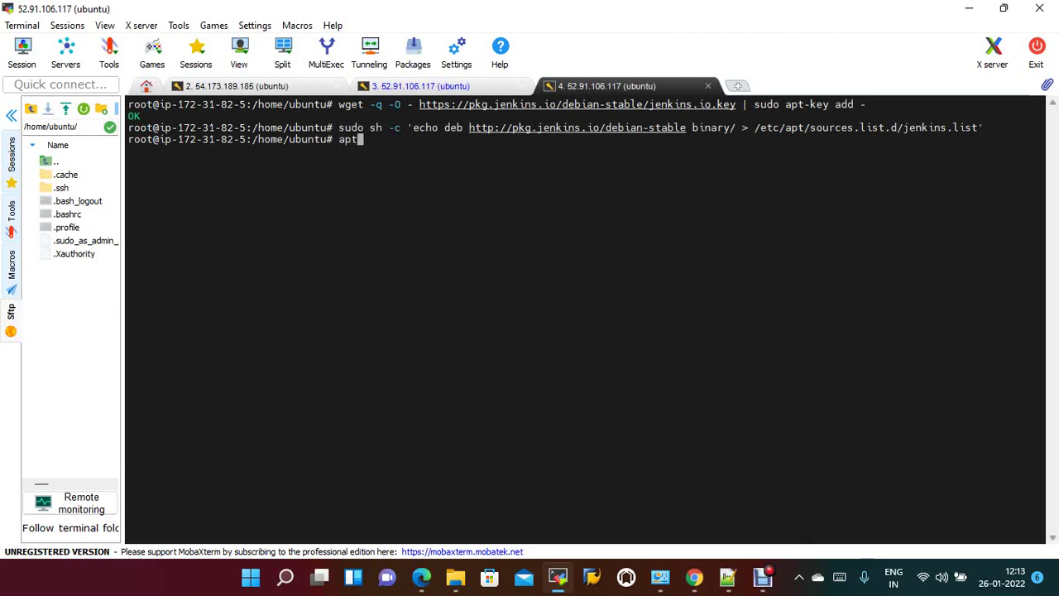
{"action": "type", "text": " install jenkins"}
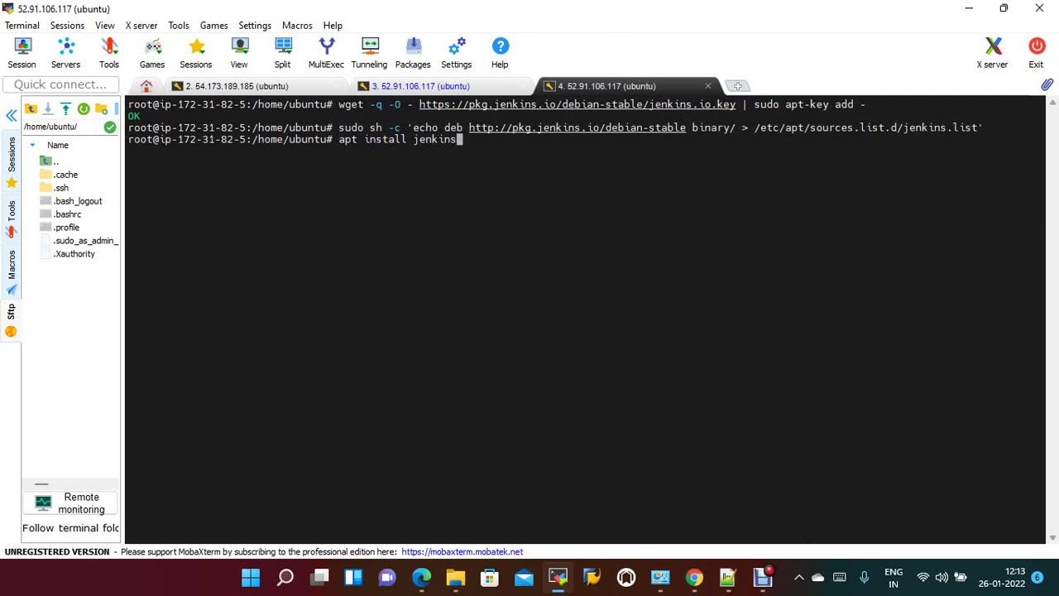
{"action": "type", "text": " -y"}
{"action": "key", "text": "Return"}
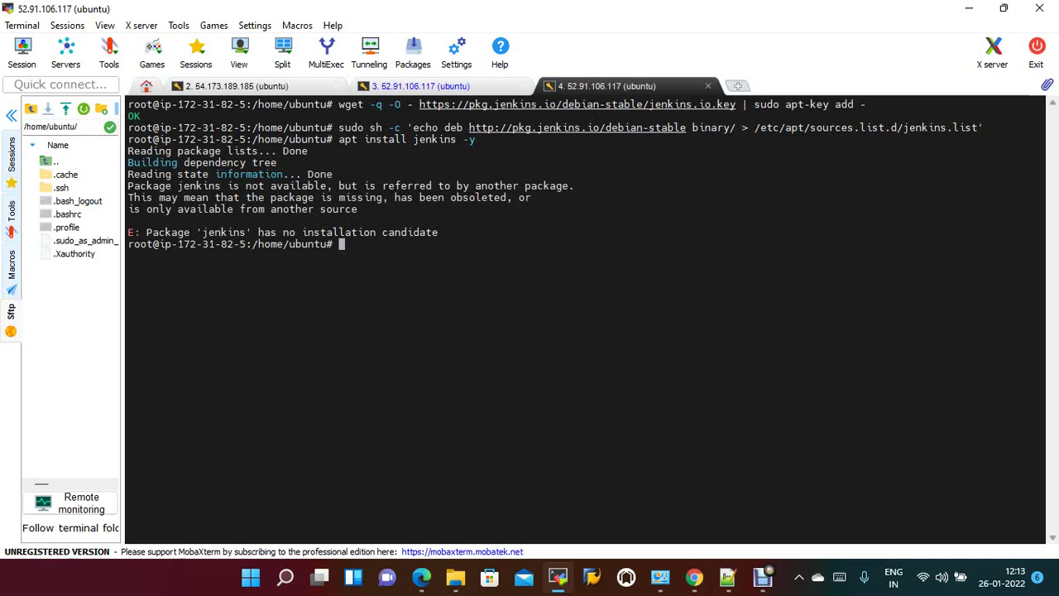
Refresh the package lists with sudo apt update -y.
{"action": "key", "text": "alt+Tab"}
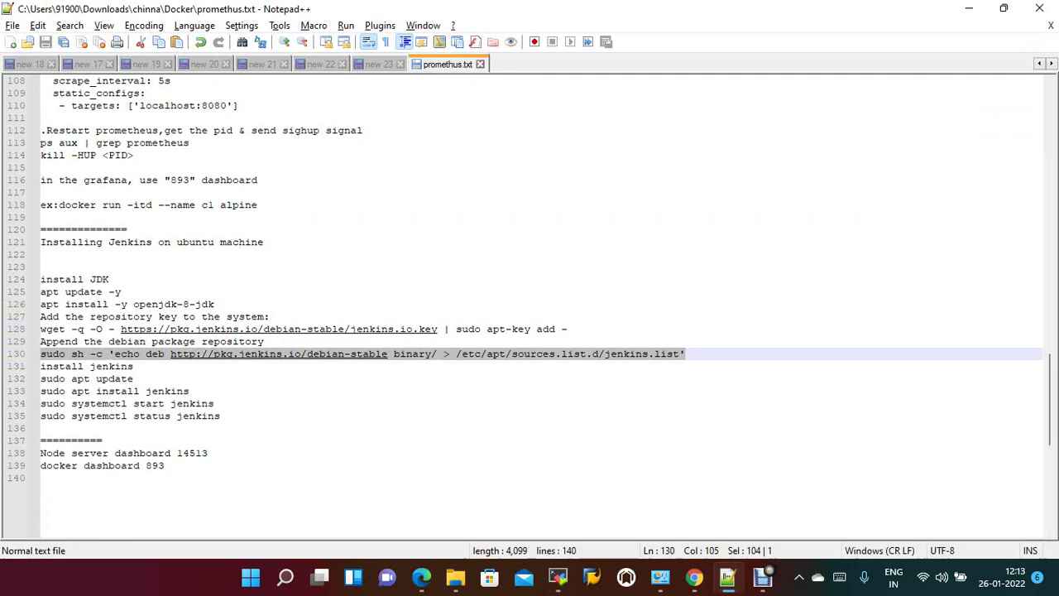
{"action": "key", "text": "Down"}
{"action": "key", "text": "Down"}
{"action": "key", "text": "ctrl+shift+Left"}
{"action": "key", "text": "ctrl+shift+Left"}
{"action": "key", "text": "ctrl+shift+Left"}
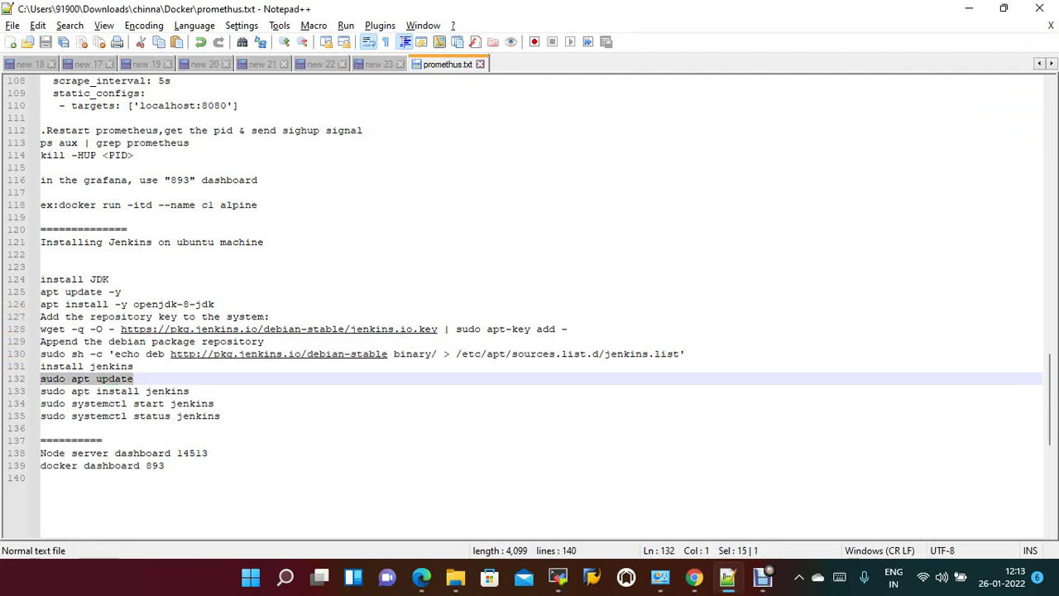
{"action": "key", "text": "alt+Tab"}
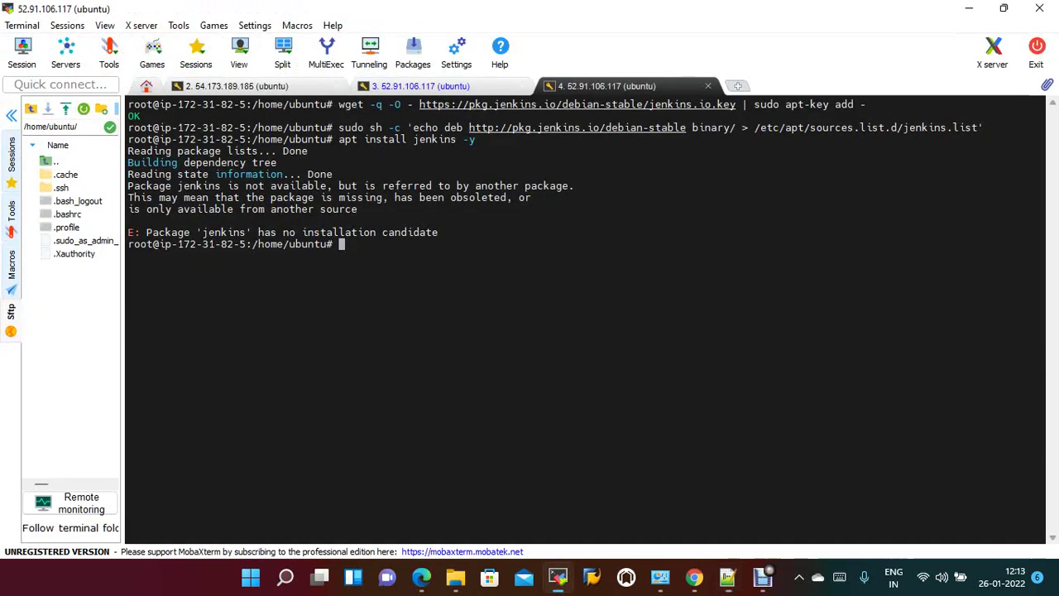
{"action": "right_click", "coordinate": [432, 138]}
{"action": "left_click", "coordinate": [467, 198]}
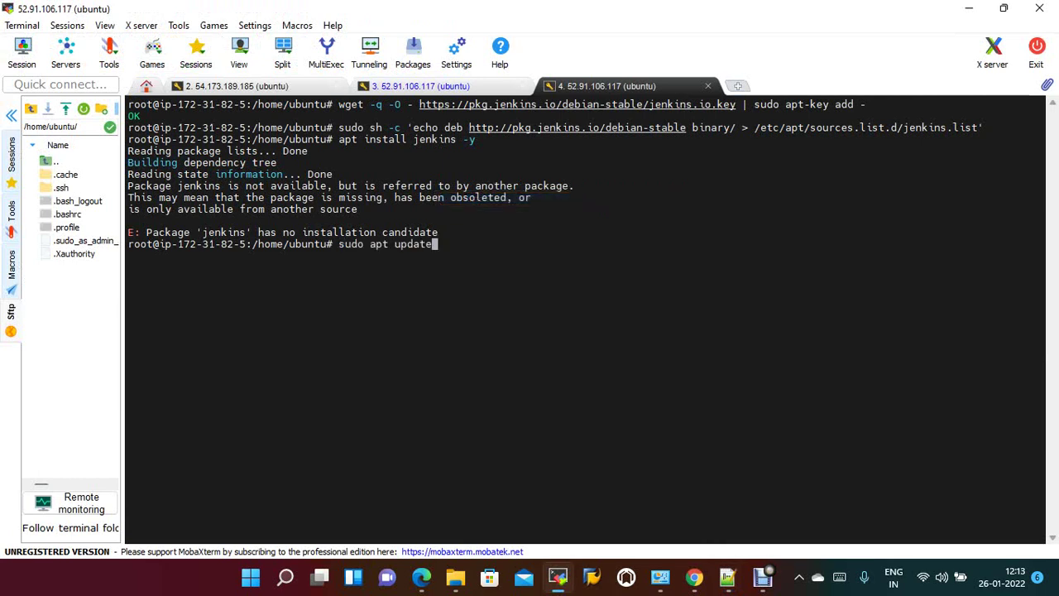
{"action": "type", "text": "-y"}
{"action": "key", "text": "Return"}
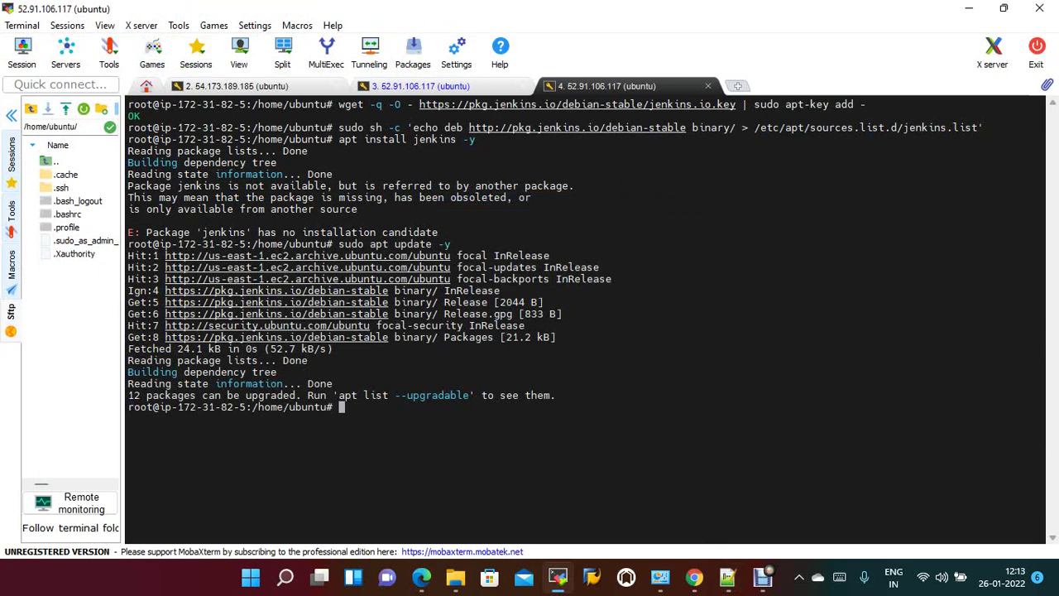
Rerun apt install jenkins -y so Jenkins 2.319.2 installs, checking the openjdk-11 session finished.
{"action": "key", "text": "Up"}
{"action": "key", "text": "Up"}
{"action": "key", "text": "alt+Tab"}
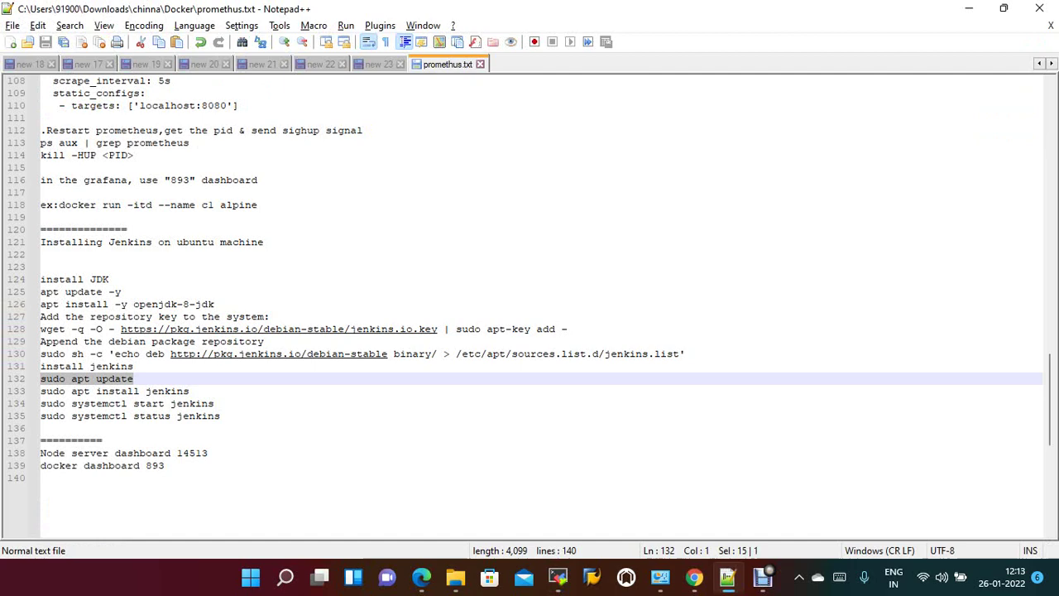
{"action": "key", "text": "alt+Tab"}
{"action": "key", "text": "Return"}
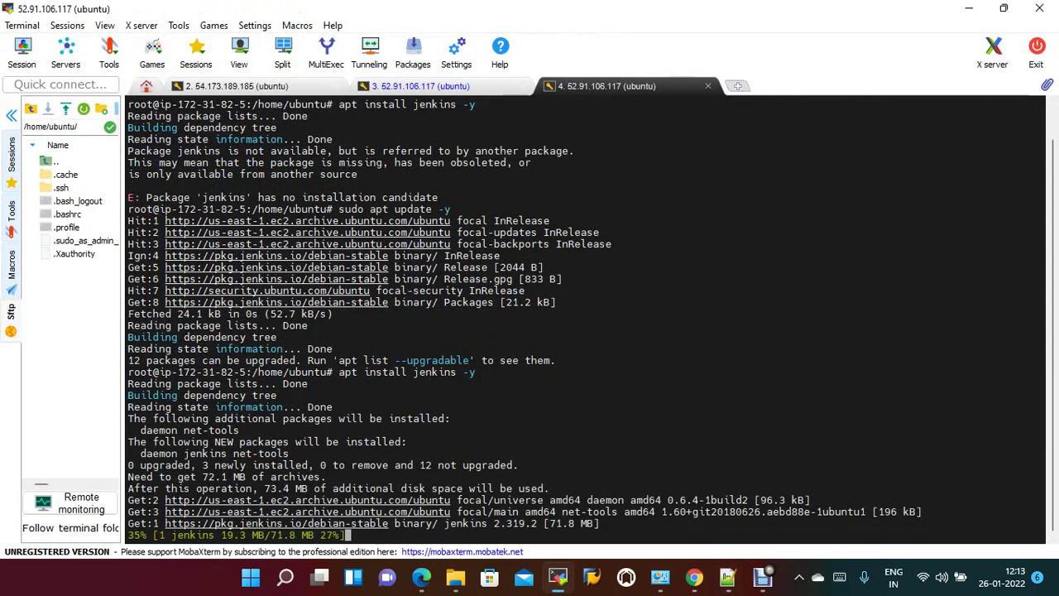
{"action": "key", "text": "alt+Tab"}
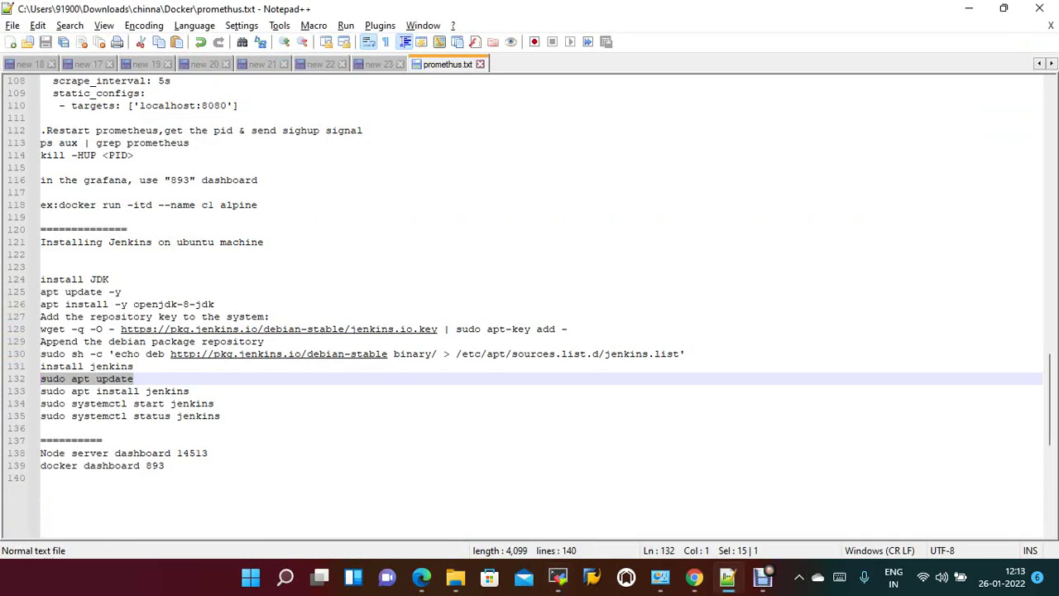
{"action": "key", "text": "alt+Tab"}
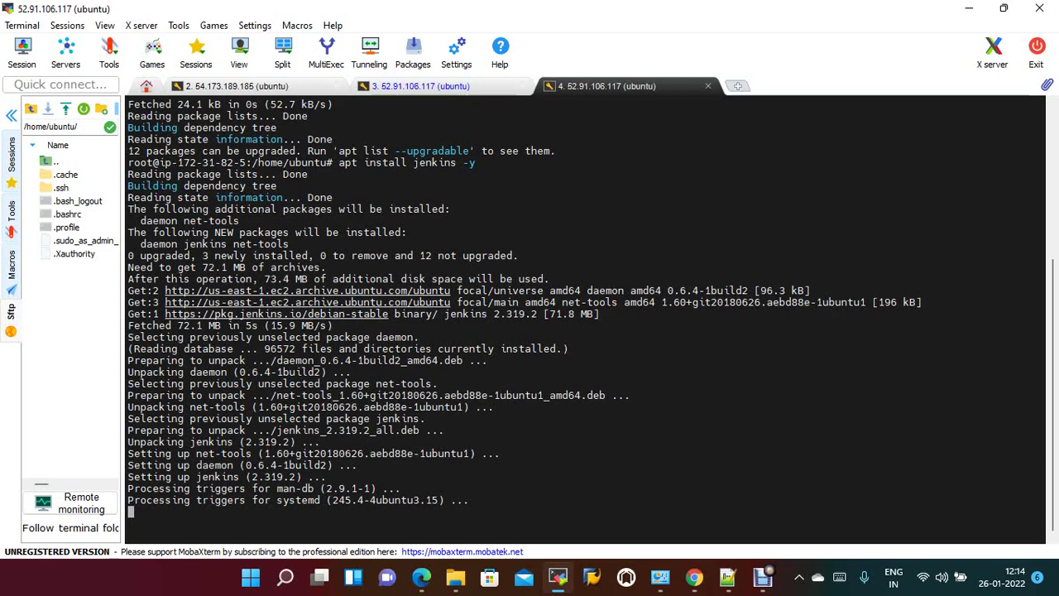
{"action": "key", "text": "ctrl+shift+Tab"}
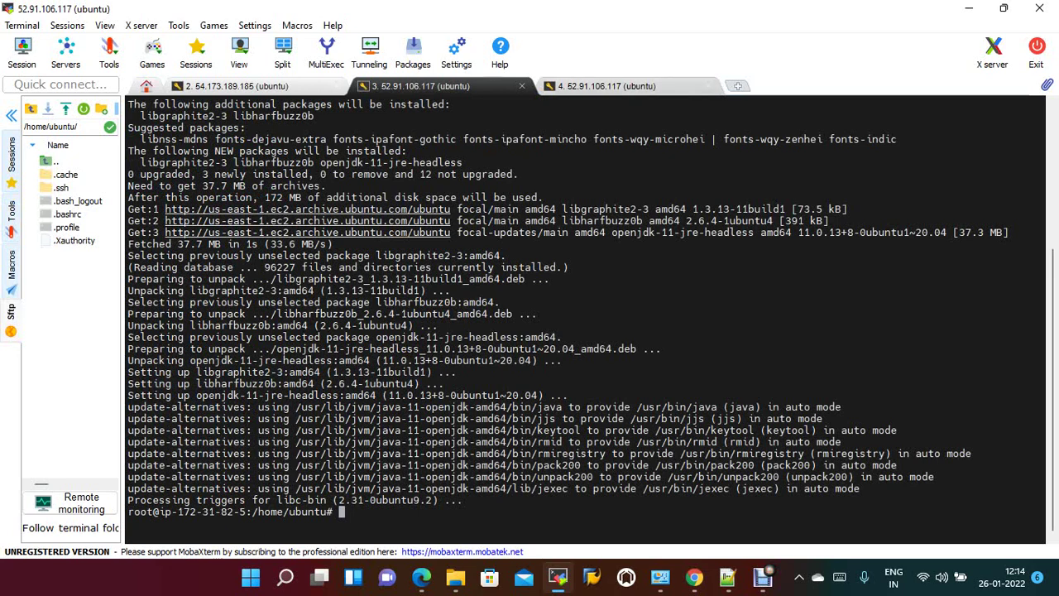
{"action": "key", "text": "ctrl+Tab"}
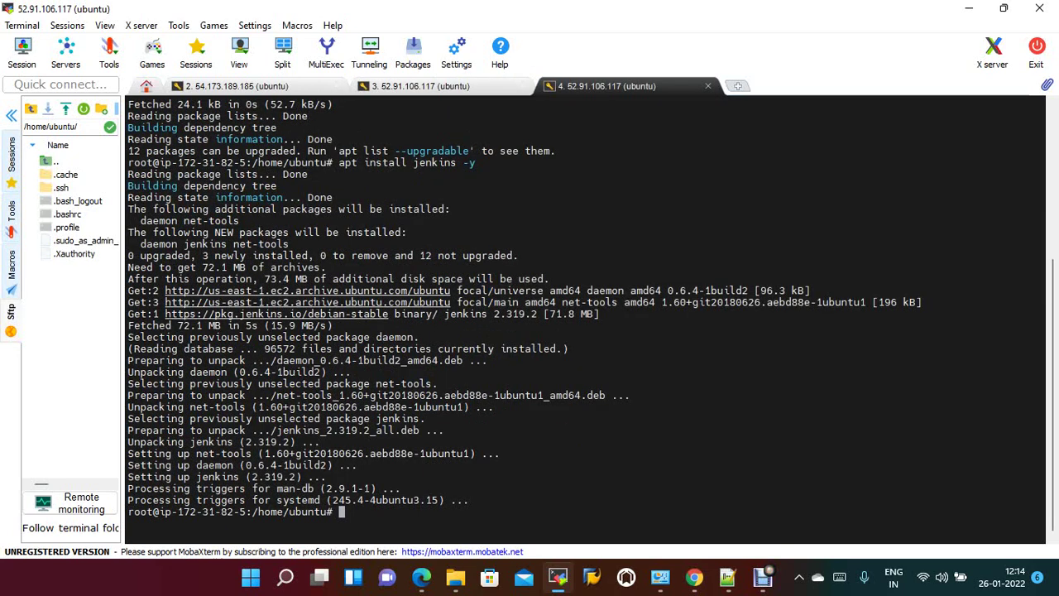
Run systemctl start jenkins, then systemctl status jenkins to confirm it is loaded and active.
{"action": "type", "text": "systec"}
{"action": "key", "text": "BackSpace"}
{"action": "type", "text": "mctl start"}
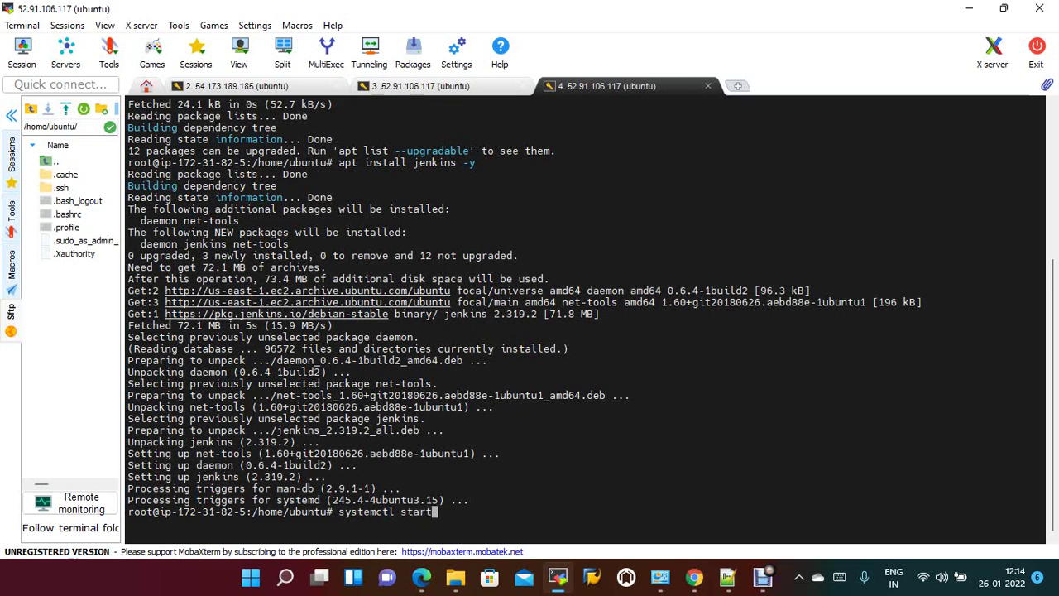
{"action": "type", "text": " jenkins"}
{"action": "key", "text": "Return"}
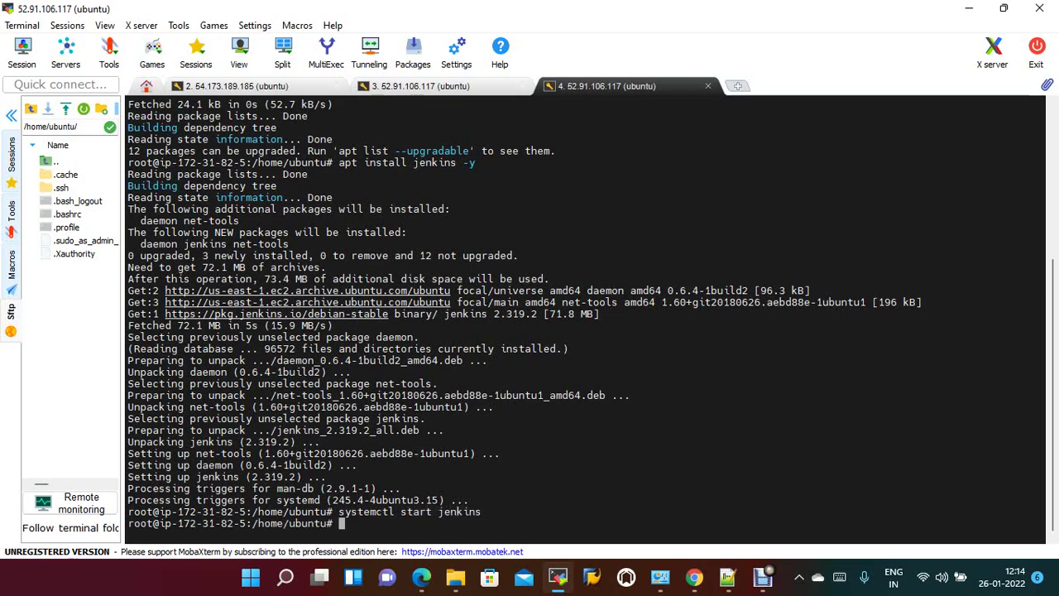
{"action": "key", "text": "Up"}
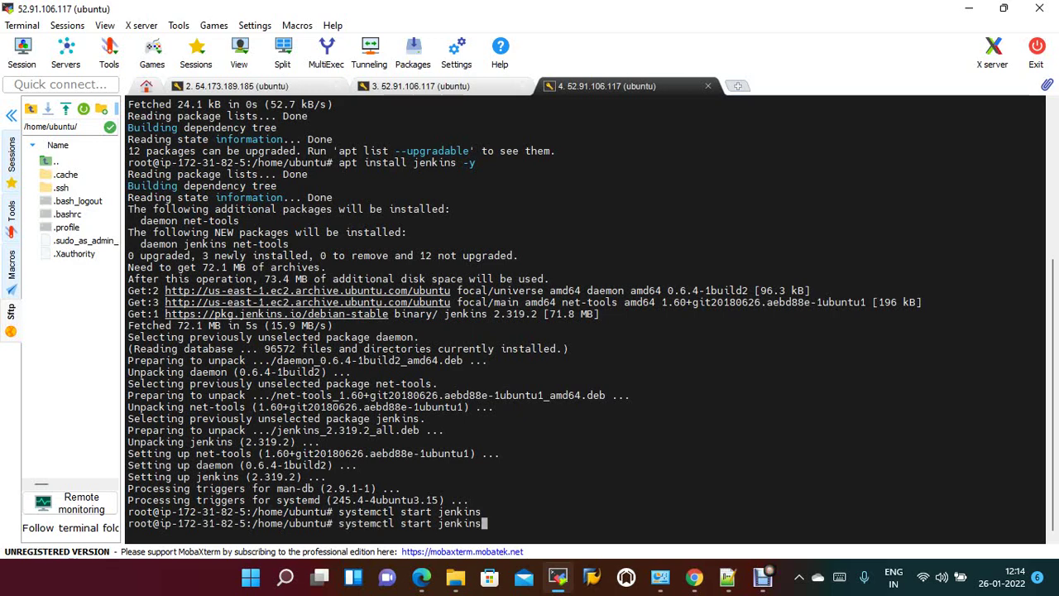
{"action": "key", "text": "Left"}
{"action": "key", "text": "Left"}
{"action": "key", "text": "Left"}
{"action": "key", "text": "Left"}
{"action": "key", "text": "Left"}
{"action": "key", "text": "Left"}
{"action": "key", "text": "Left"}
{"action": "key", "text": "Left"}
{"action": "key", "text": "BackSpace"}
{"action": "key", "text": "BackSpace"}
{"action": "type", "text": "tus"}
{"action": "key", "text": "Return"}
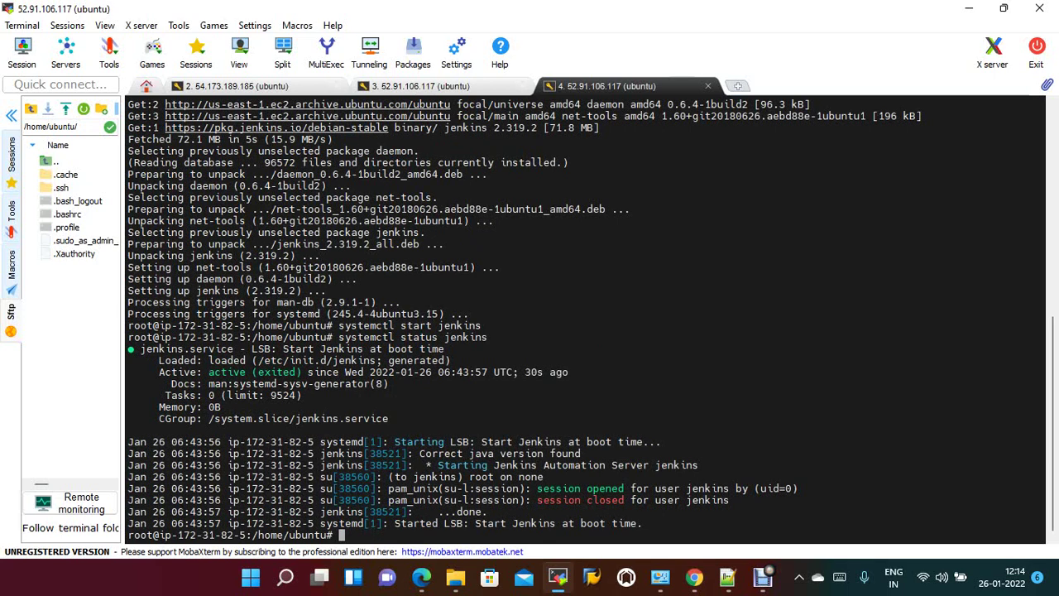
Open the build server's public IP on port 8080 in a new browser tab.
{"action": "left_click", "coordinate": [694, 577]}
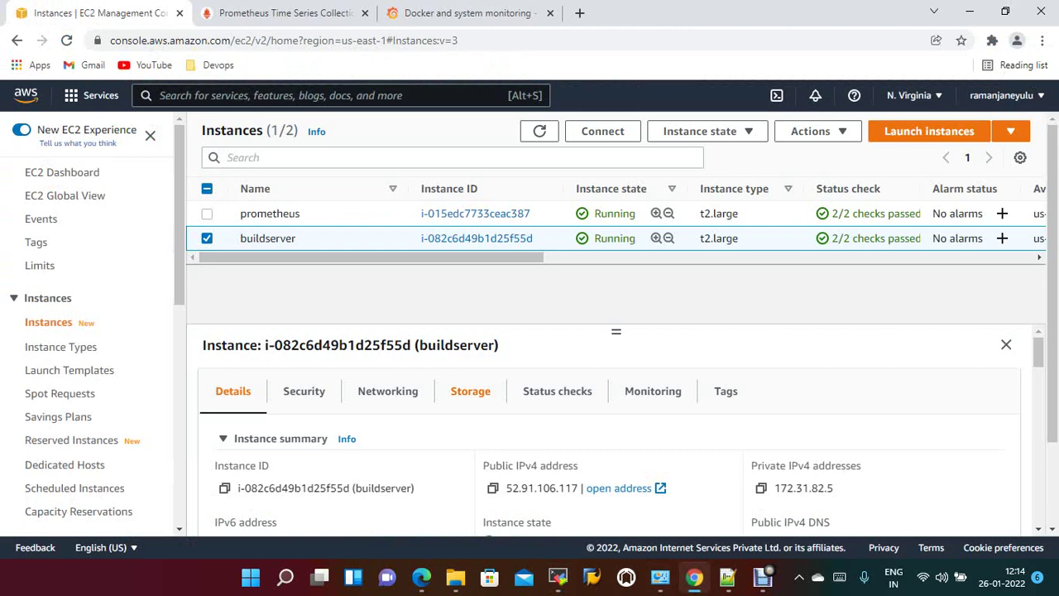
{"action": "left_click", "coordinate": [493, 487]}
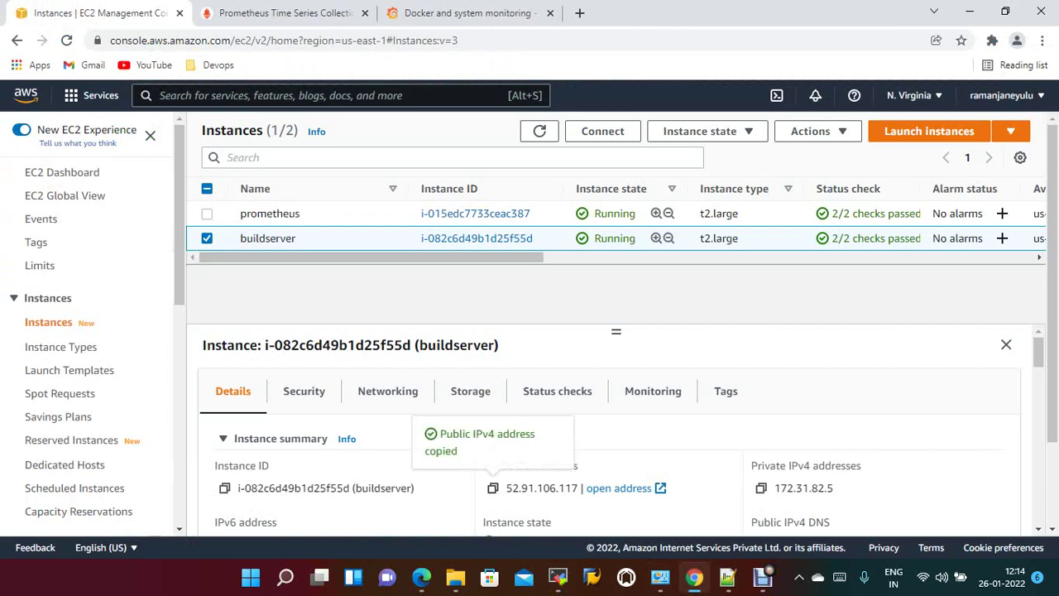
{"action": "left_click", "coordinate": [579, 12]}
{"action": "key", "text": "ctrl+v"}
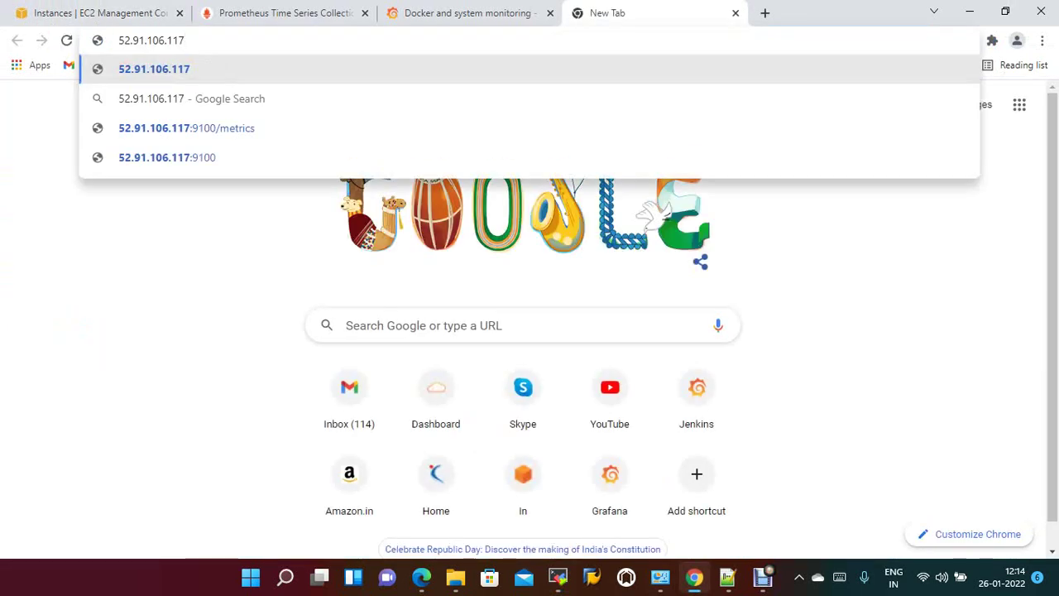
{"action": "type", "text": ":8080/login?from=%2F"}
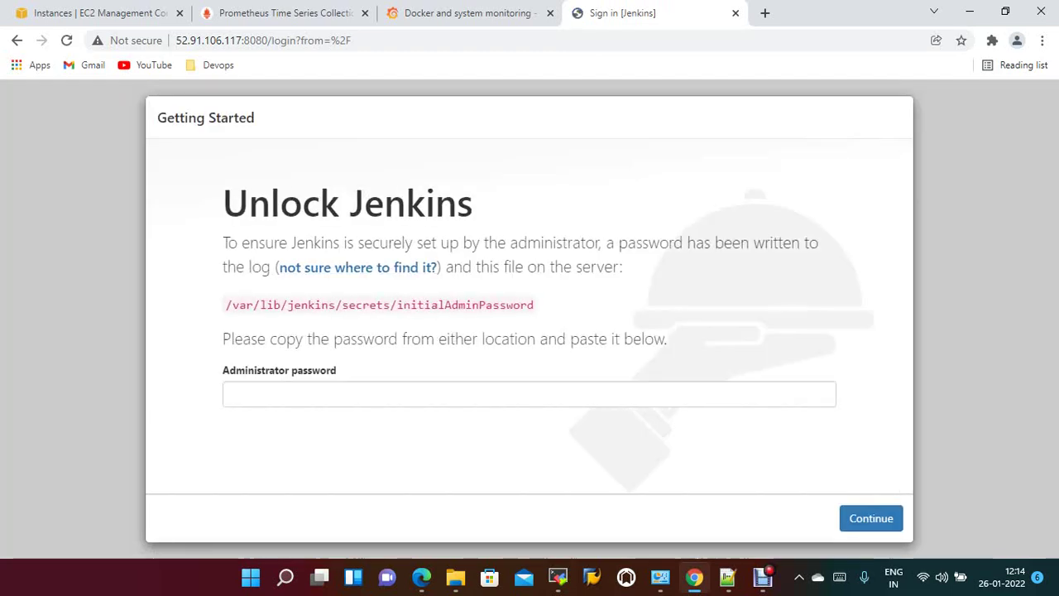
Print the initial admin password with cat /var/lib/jenkins/secrets/initialAdminPassword on the server.
{"action": "left_click_drag", "start_coordinate": [226, 305], "coordinate": [534, 304]}
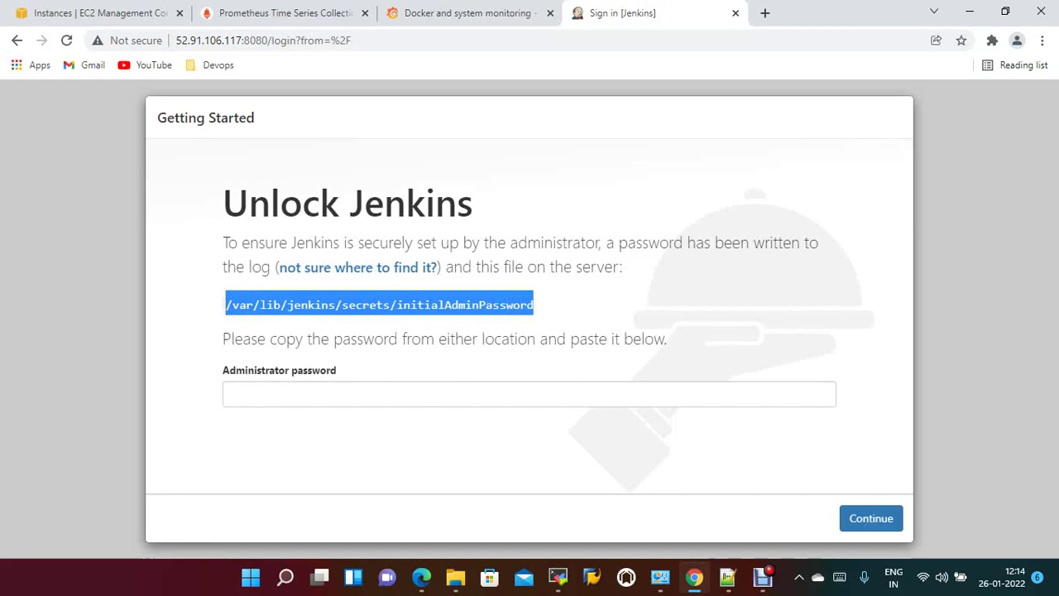
{"action": "key", "text": "alt+Tab"}
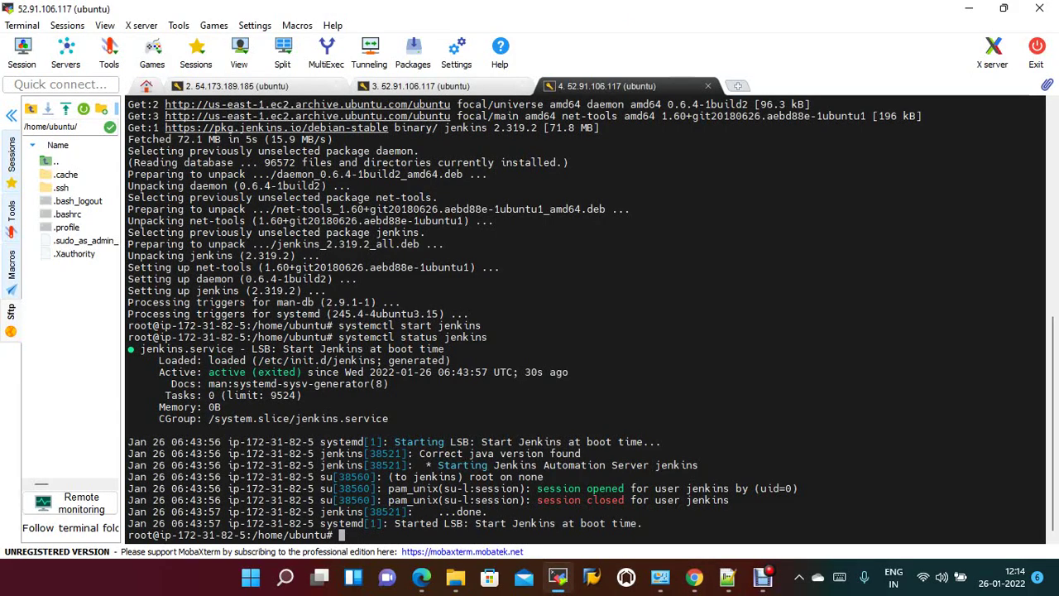
{"action": "type", "text": "cat"}
{"action": "right_click", "coordinate": [676, 138]}
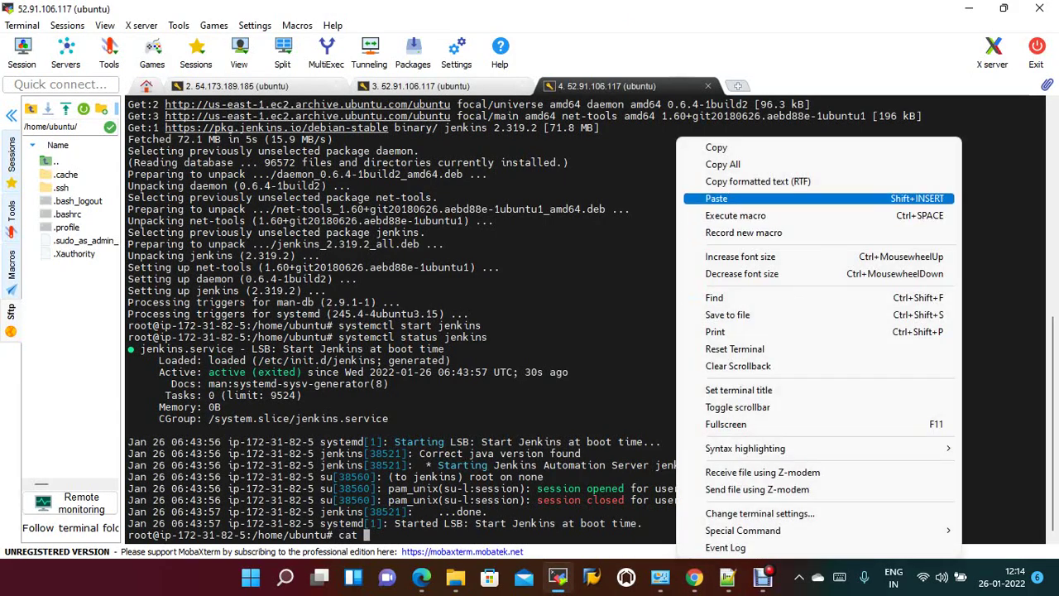
{"action": "left_click", "coordinate": [716, 199]}
{"action": "key", "text": "Return"}
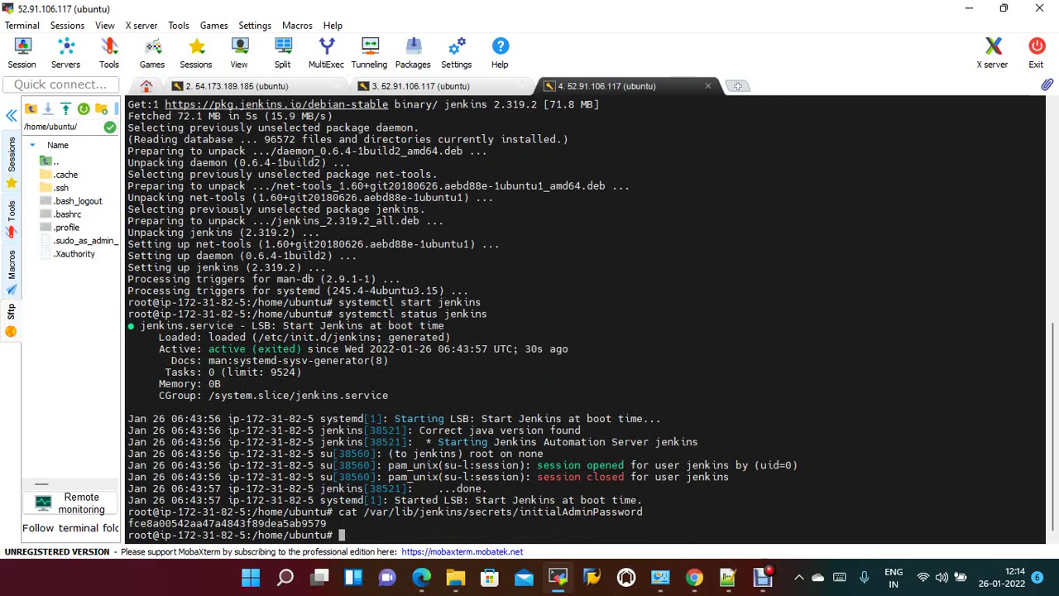
Copy the printed password into the Administrator password field and continue.
{"action": "double_click", "coordinate": [228, 523]}
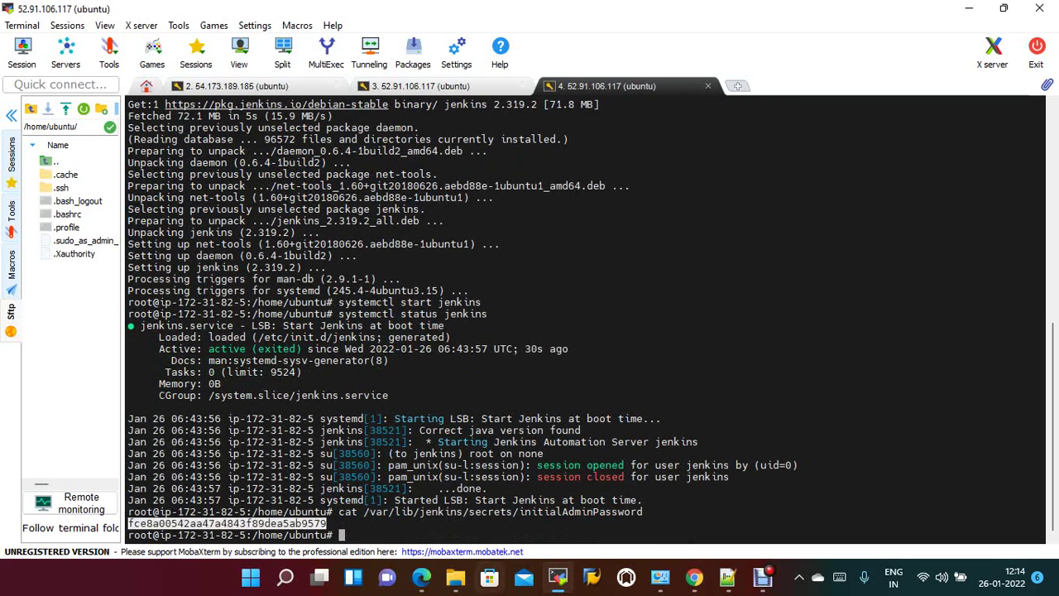
{"action": "left_click", "coordinate": [694, 577]}
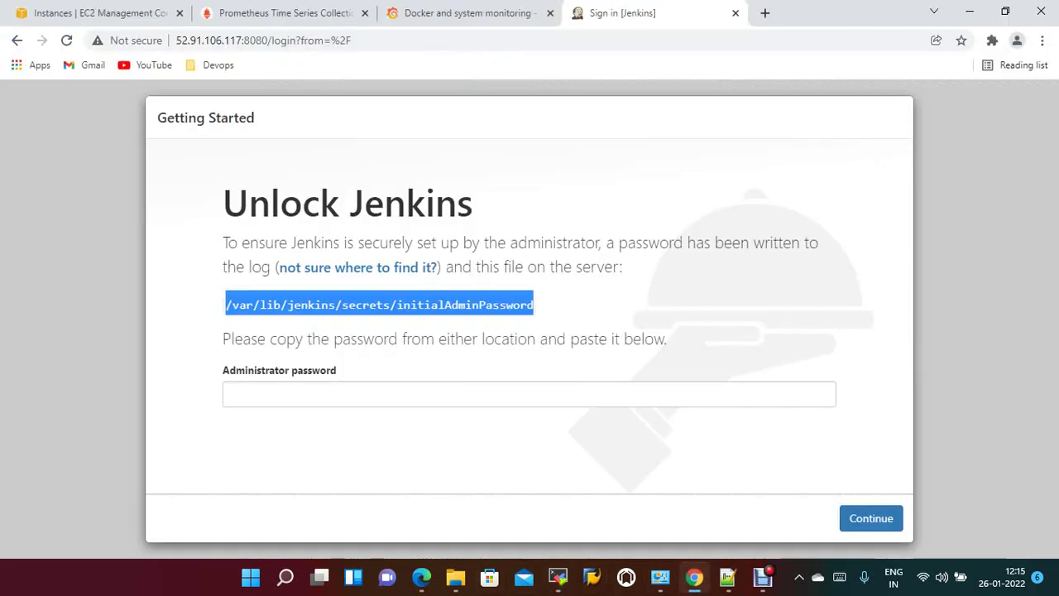
{"action": "left_click", "coordinate": [330, 394]}
{"action": "key", "text": "ctrl+v"}
{"action": "key", "text": "Return"}
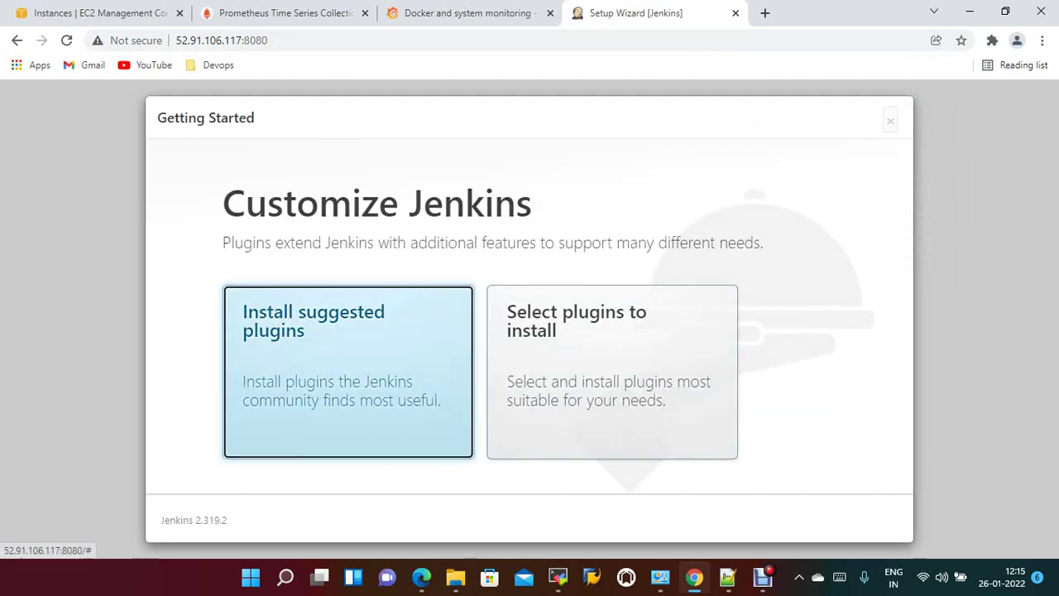
Choose Install suggested plugins and let the installation finish.
{"action": "left_click", "coordinate": [347, 372]}
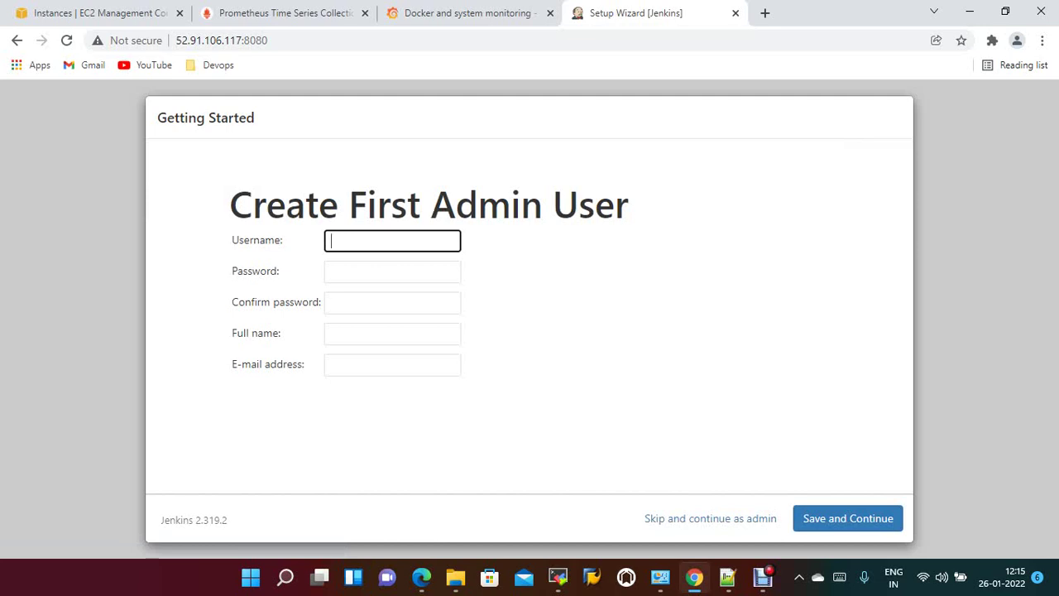
Fill in the admin username, password, confirmation, full name and e-mail, save, and accept the Jenkins URL.
{"action": "type", "text": "admin"}
{"action": "key", "text": "Tab"}
{"action": "type", "text": "admin"}
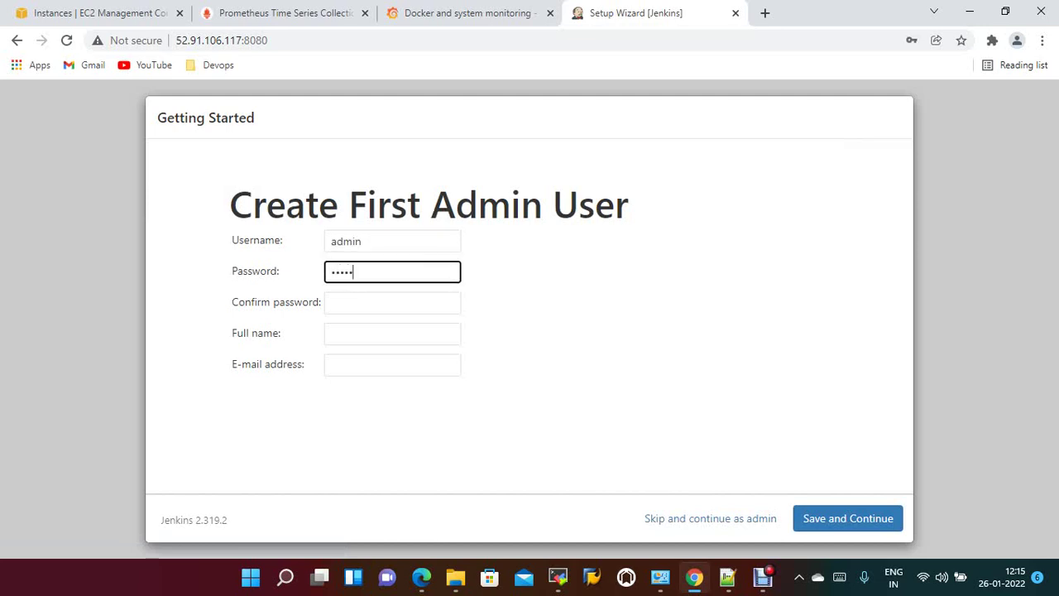
{"action": "type", "text": "12"}
{"action": "key", "text": "Tab"}
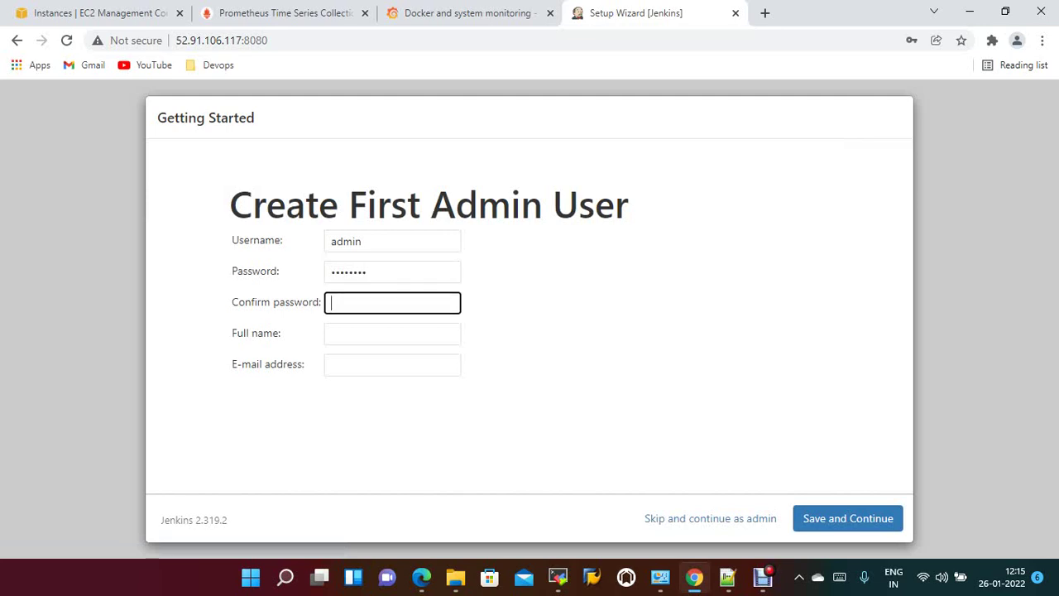
{"action": "type", "text": "admin12"}
{"action": "key", "text": "Tab"}
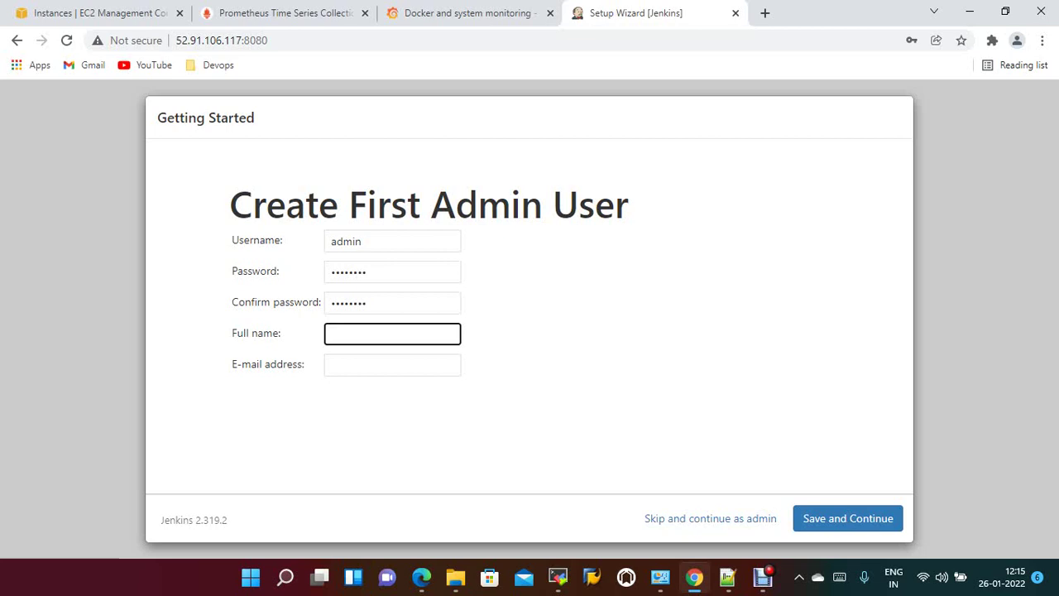
{"action": "type", "text": "admin"}
{"action": "key", "text": "Tab"}
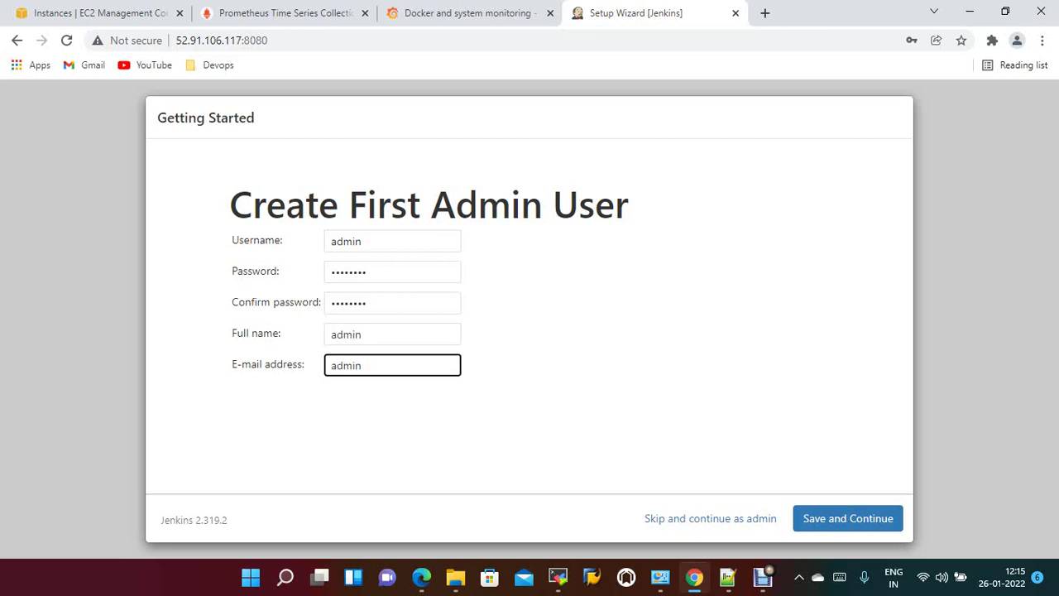
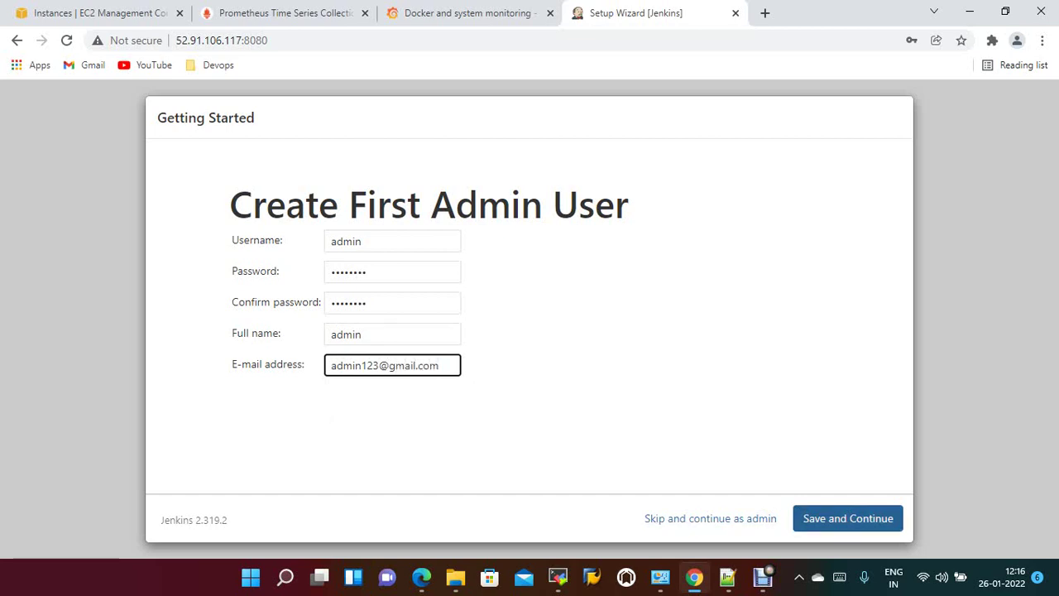
{"action": "left_click", "coordinate": [848, 518]}
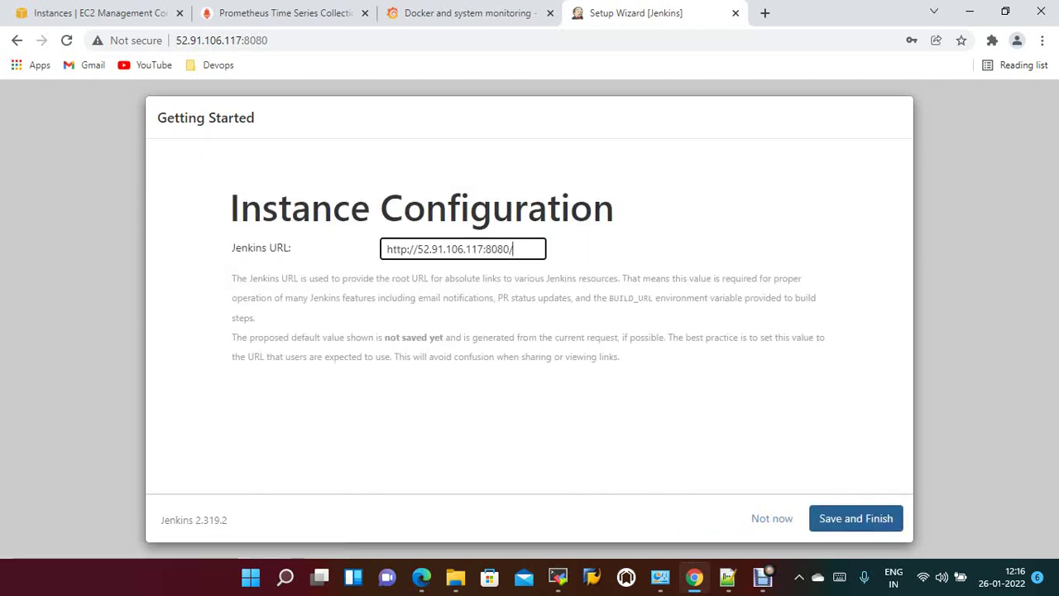
{"action": "key", "text": "Return"}
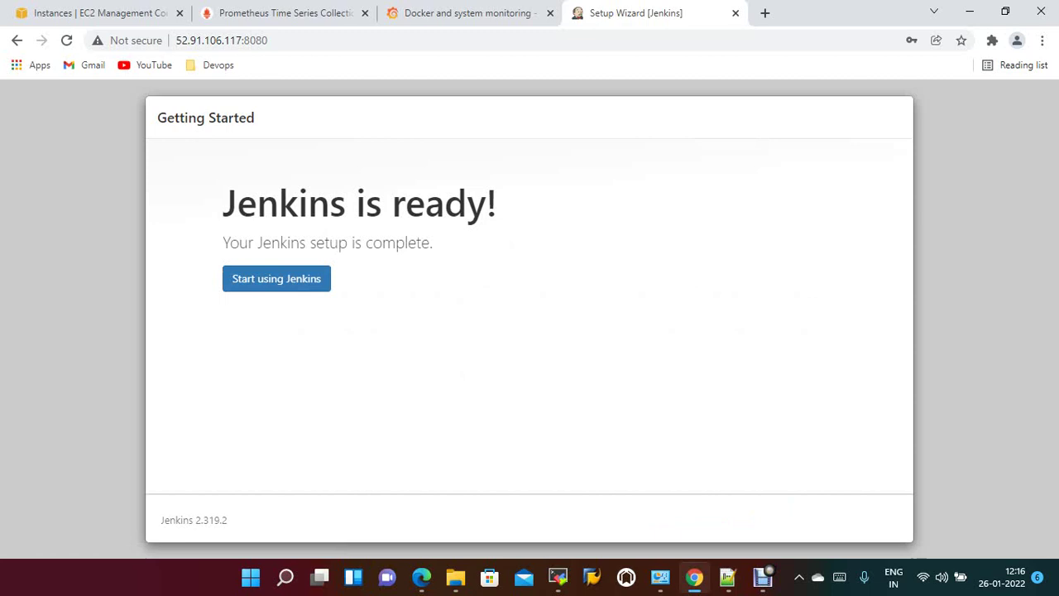
Start using Jenkins and open Manage Plugins, briefly filtering installed plugins for 'prom'.
{"action": "left_click", "coordinate": [276, 279]}
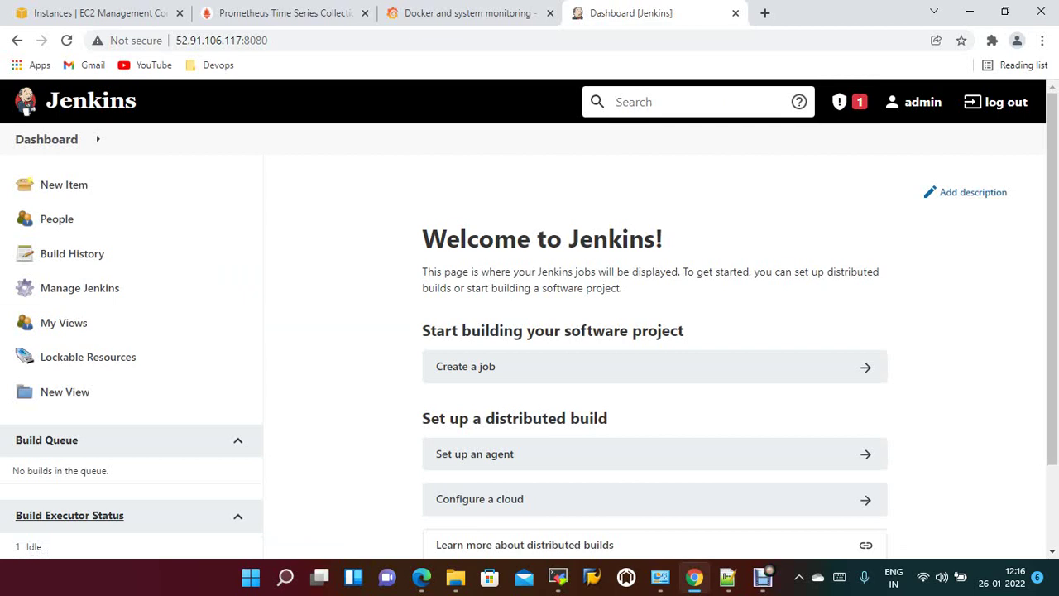
{"action": "left_click", "coordinate": [79, 287]}
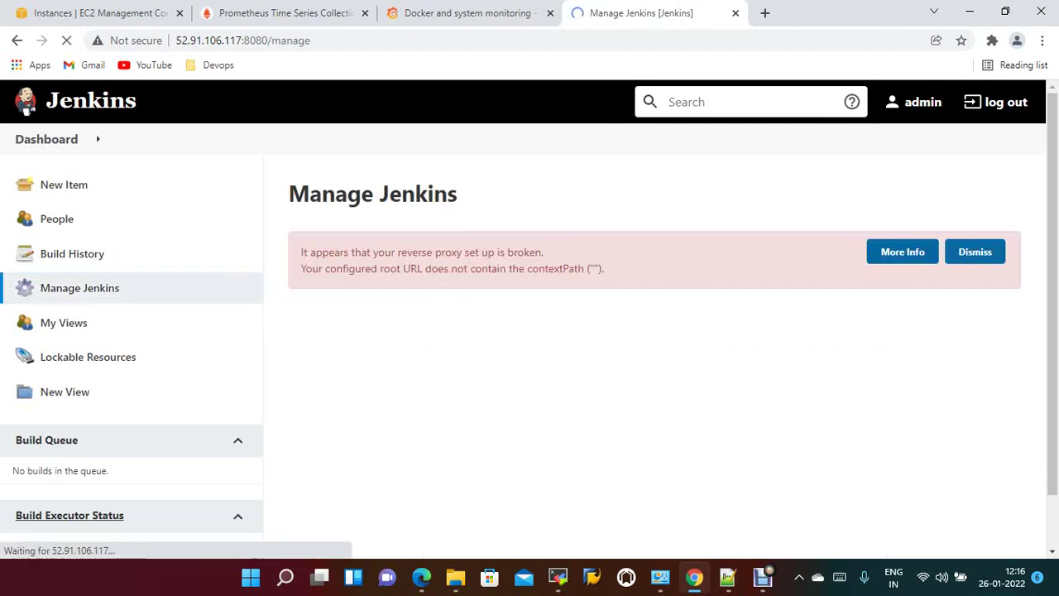
{"action": "scroll", "coordinate": [902, 231], "scroll_direction": "down", "scroll_amount": 2}
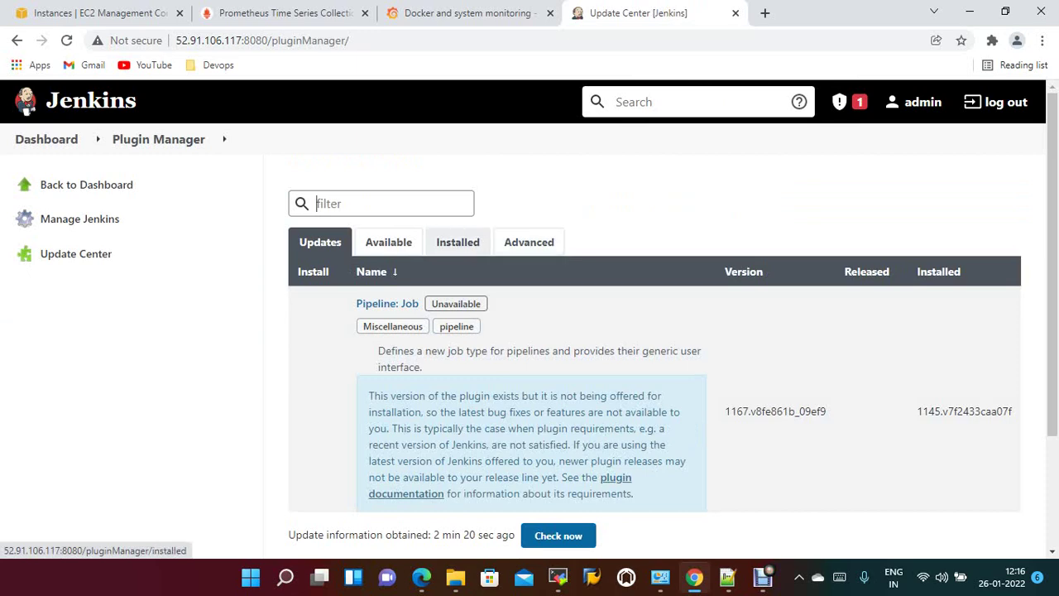
{"action": "left_click", "coordinate": [458, 242]}
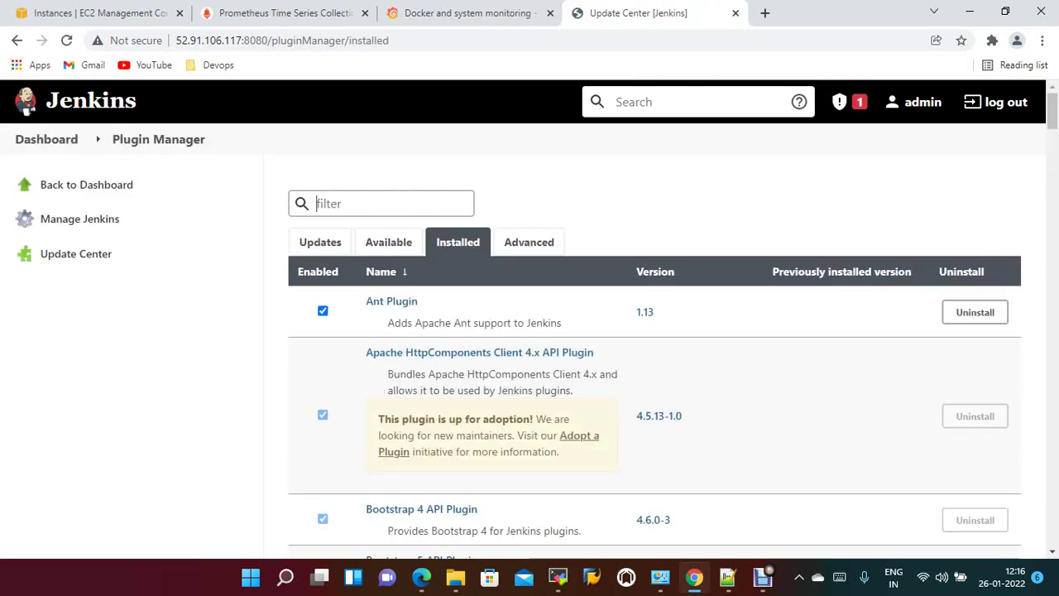
{"action": "type", "text": "prom"}
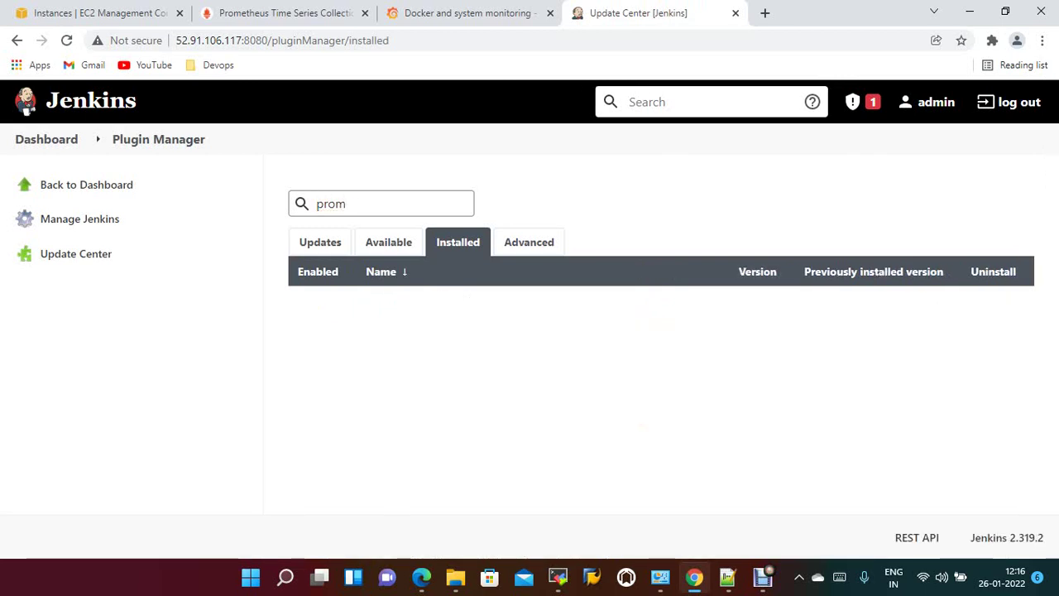
{"action": "key", "text": "BackSpace"}
{"action": "key", "text": "BackSpace"}
{"action": "key", "text": "BackSpace"}
{"action": "key", "text": "BackSpace"}
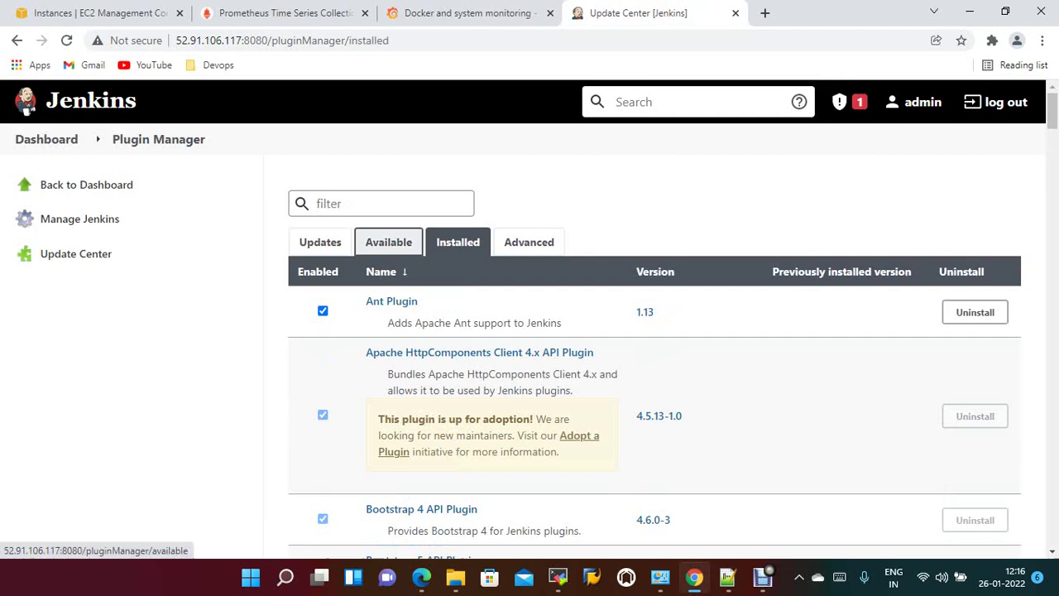
Install the Prometheus metrics plugin from Available via 'prome', with Jenkins restarting after installation.
{"action": "left_click", "coordinate": [388, 241]}
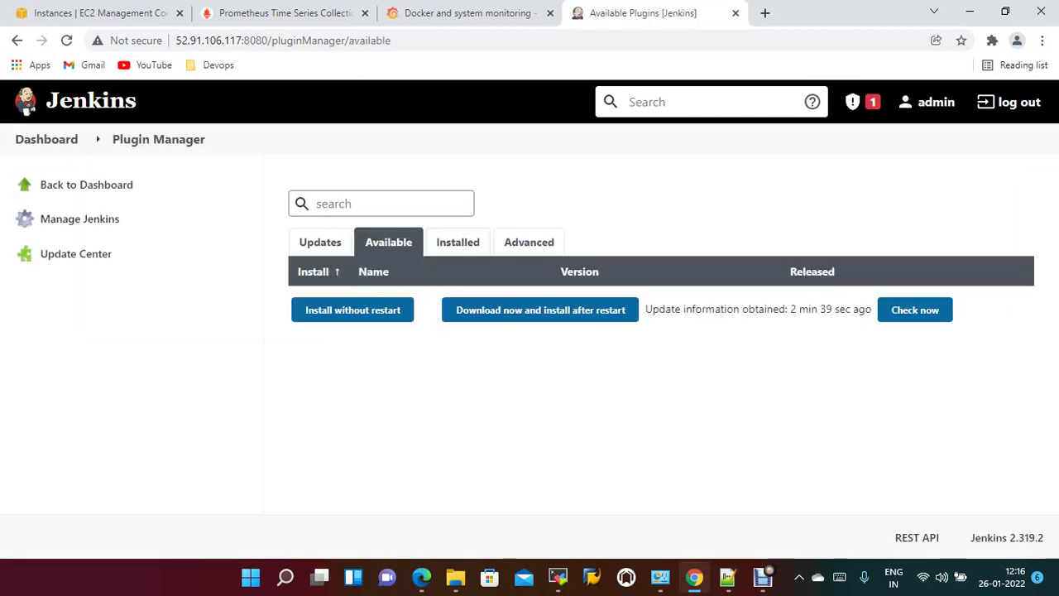
{"action": "type", "text": "prome"}
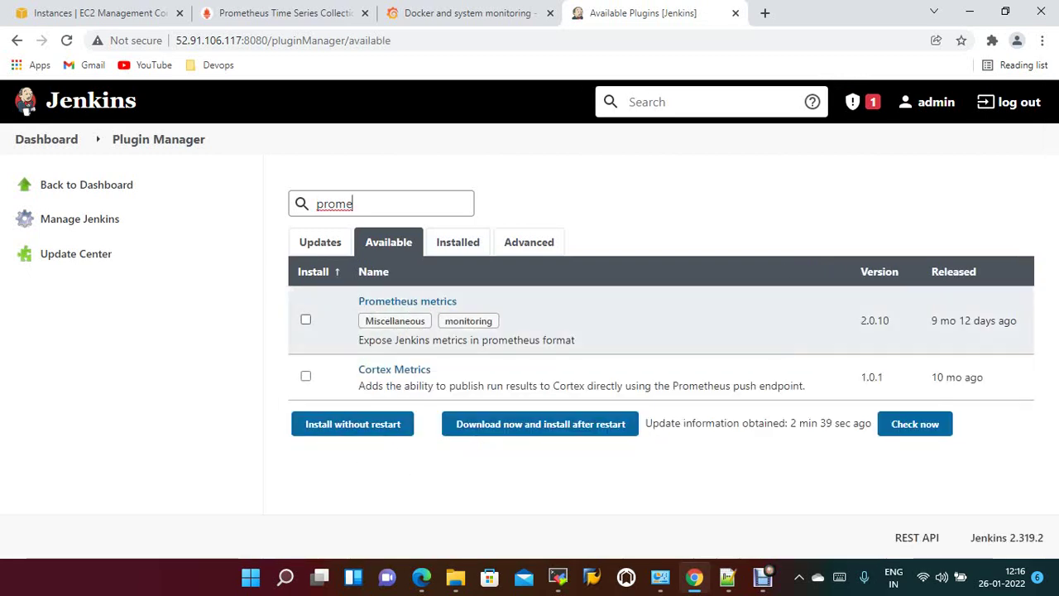
{"action": "left_click", "coordinate": [306, 319]}
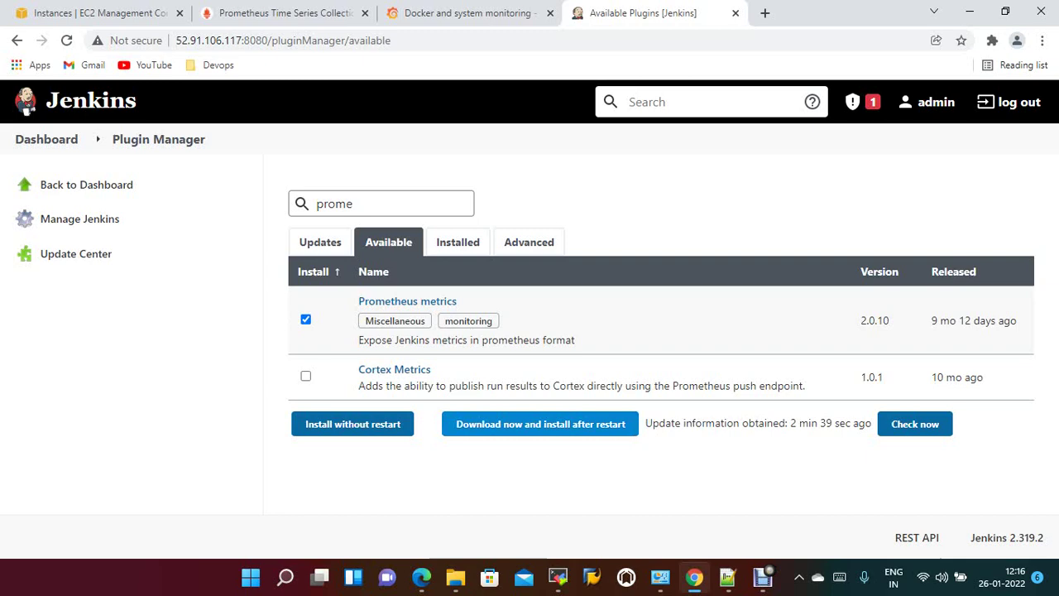
{"action": "left_click", "coordinate": [540, 424]}
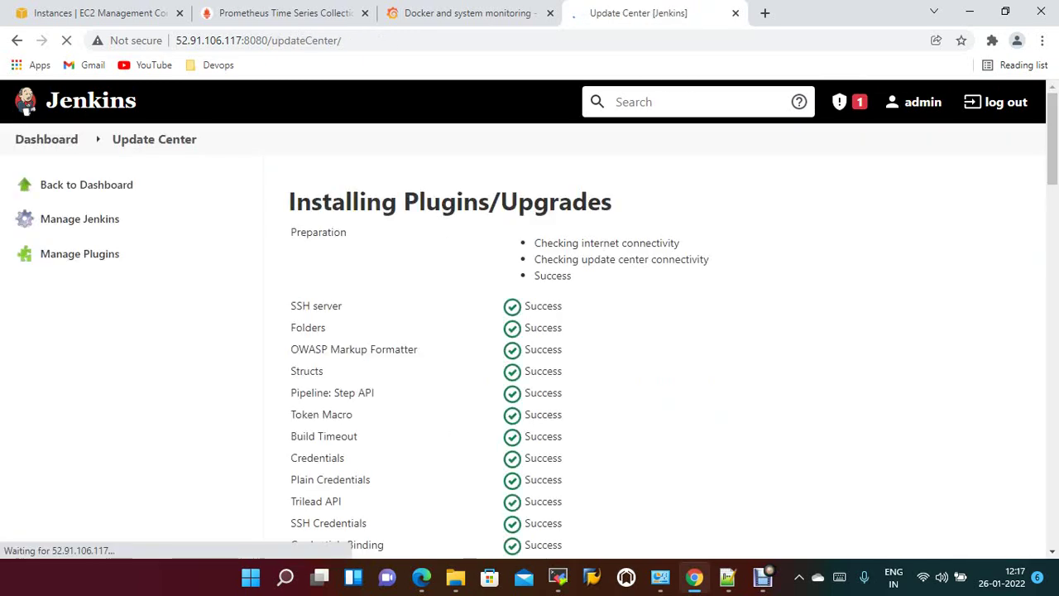
{"action": "scroll", "coordinate": [530, 331], "scroll_direction": "down", "scroll_amount": 3}
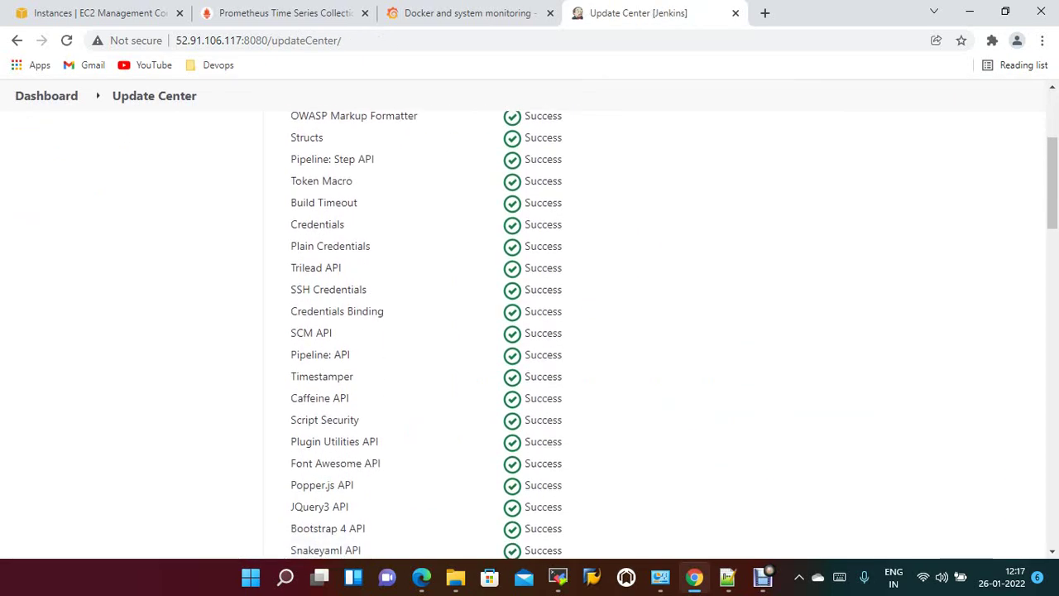
{"action": "scroll", "coordinate": [529, 331], "scroll_direction": "down", "scroll_amount": 12}
{"action": "scroll", "coordinate": [529, 331], "scroll_direction": "down", "scroll_amount": 10}
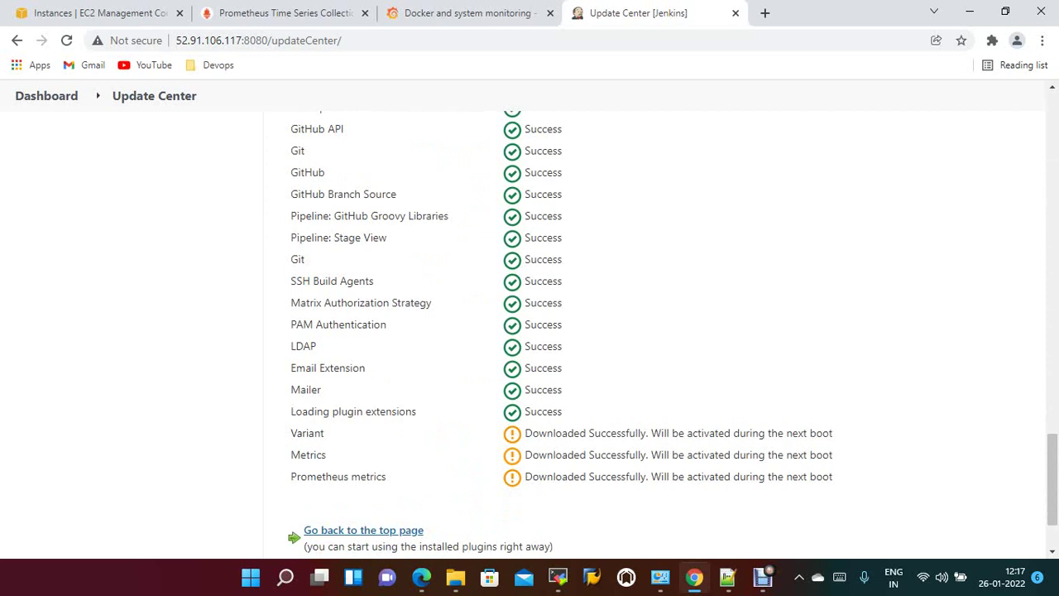
{"action": "scroll", "coordinate": [530, 331], "scroll_direction": "down", "scroll_amount": 1}
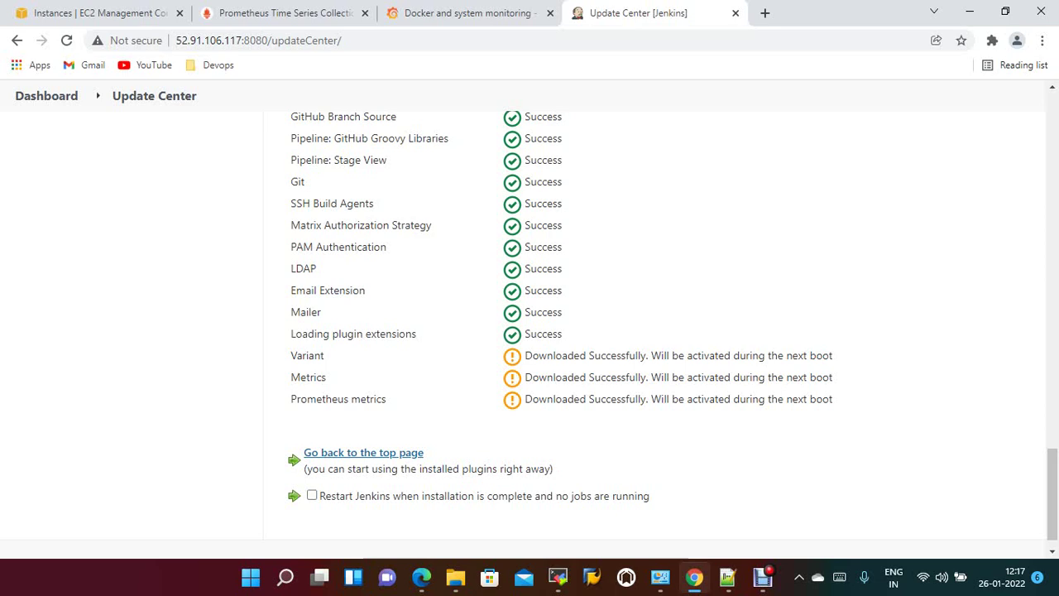
{"action": "left_click", "coordinate": [311, 495]}
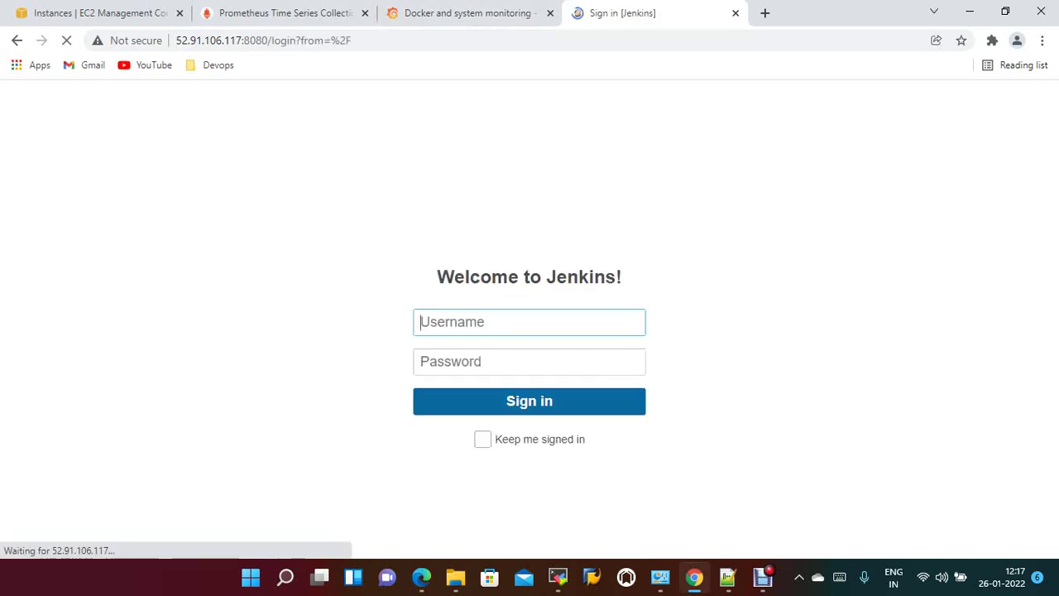
Sign back in to Jenkins with the admin username and password.
{"action": "type", "text": "admin"}
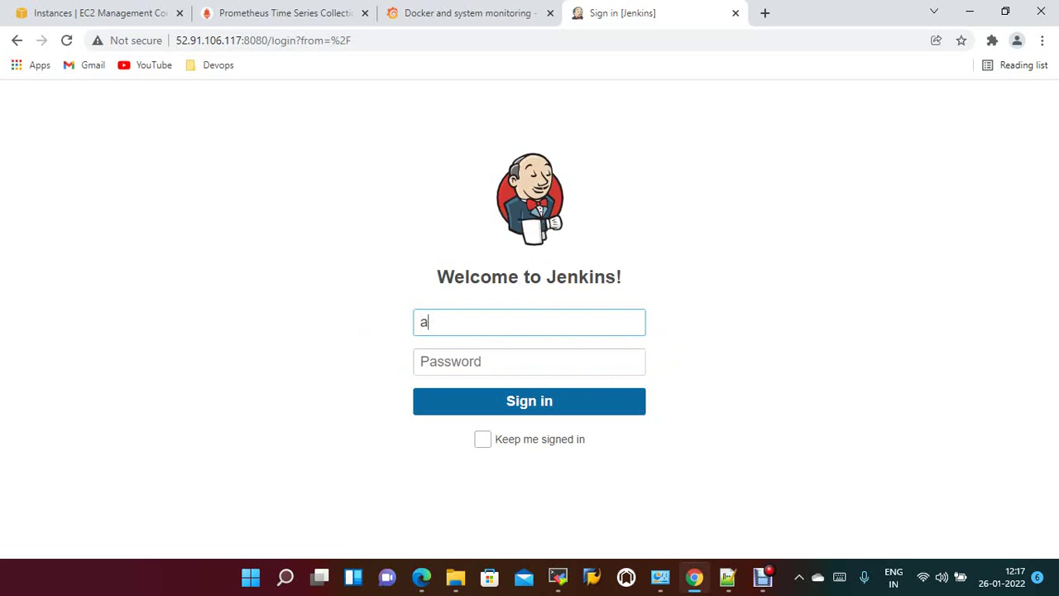
{"action": "key", "text": "BackSpace"}
{"action": "key", "text": "BackSpace"}
{"action": "type", "text": "in"}
{"action": "key", "text": "Tab"}
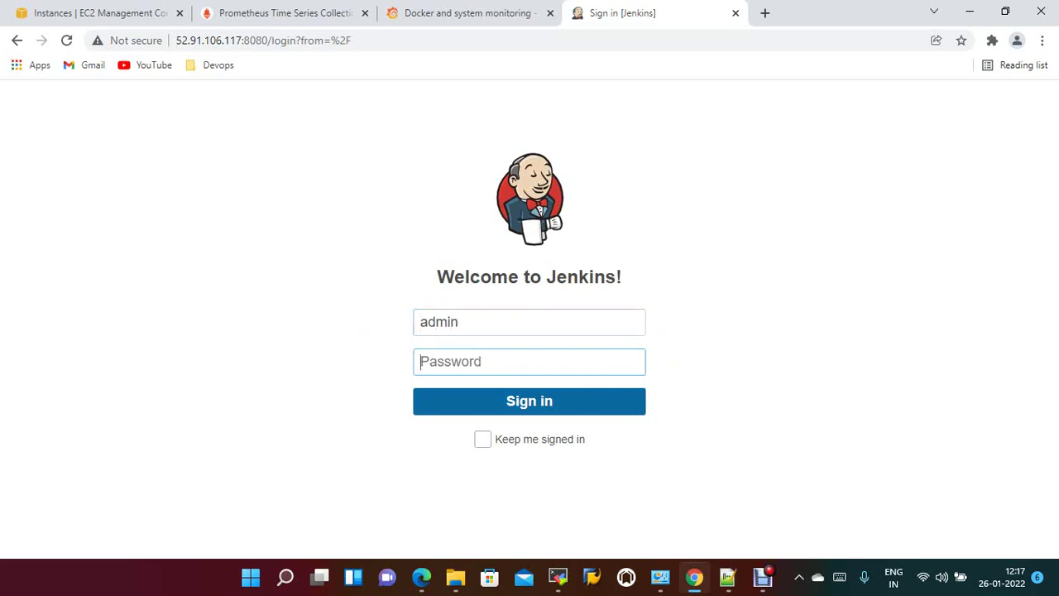
{"action": "type", "text": "admin123"}
{"action": "key", "text": "Return"}
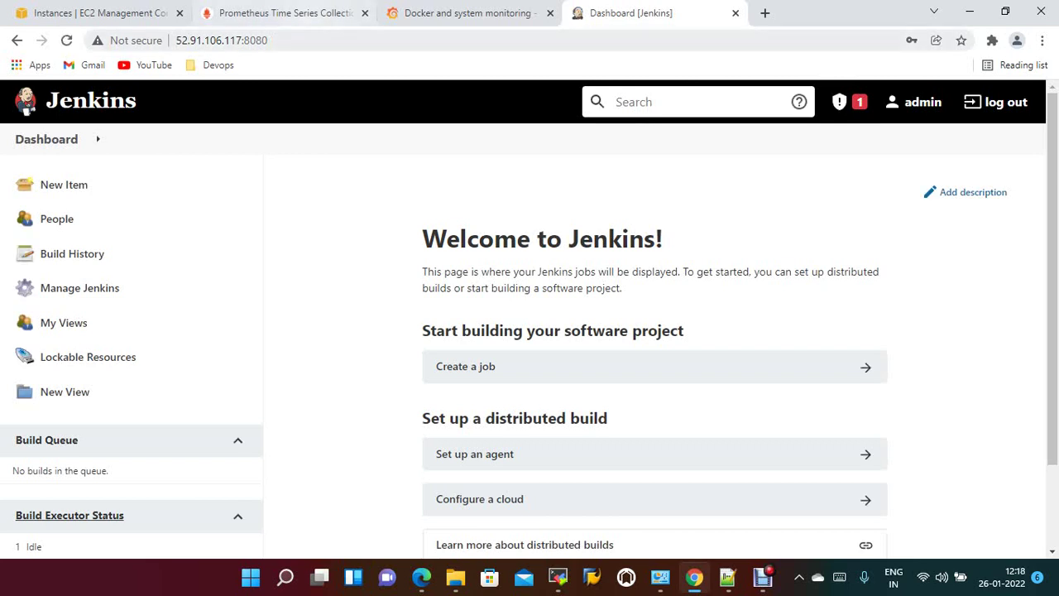
Load the Jenkins metrics endpoint by appending /prometheus to the address.
{"action": "left_click", "coordinate": [222, 40]}
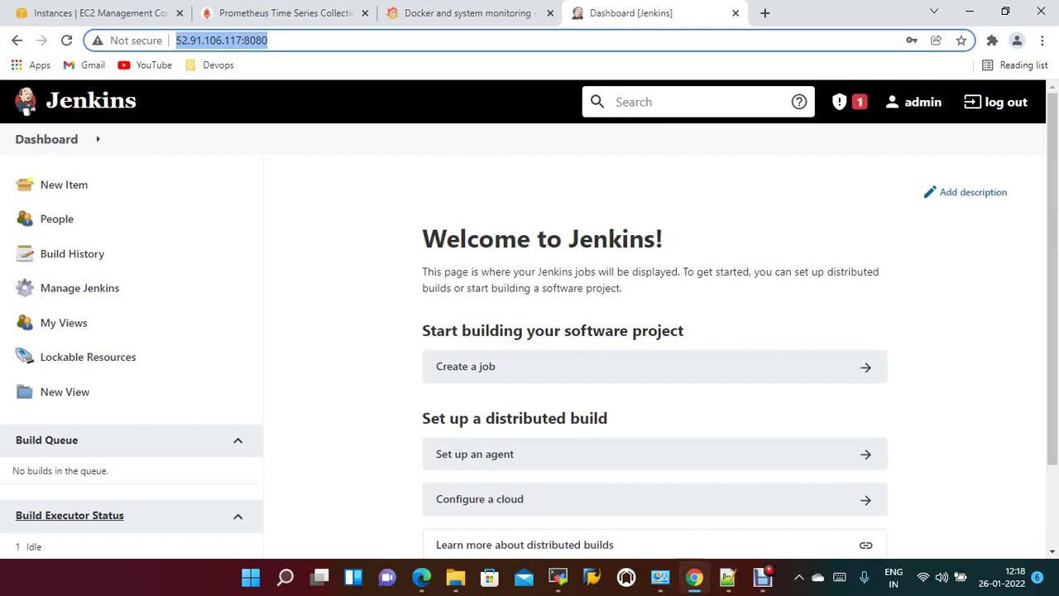
{"action": "key", "text": "End"}
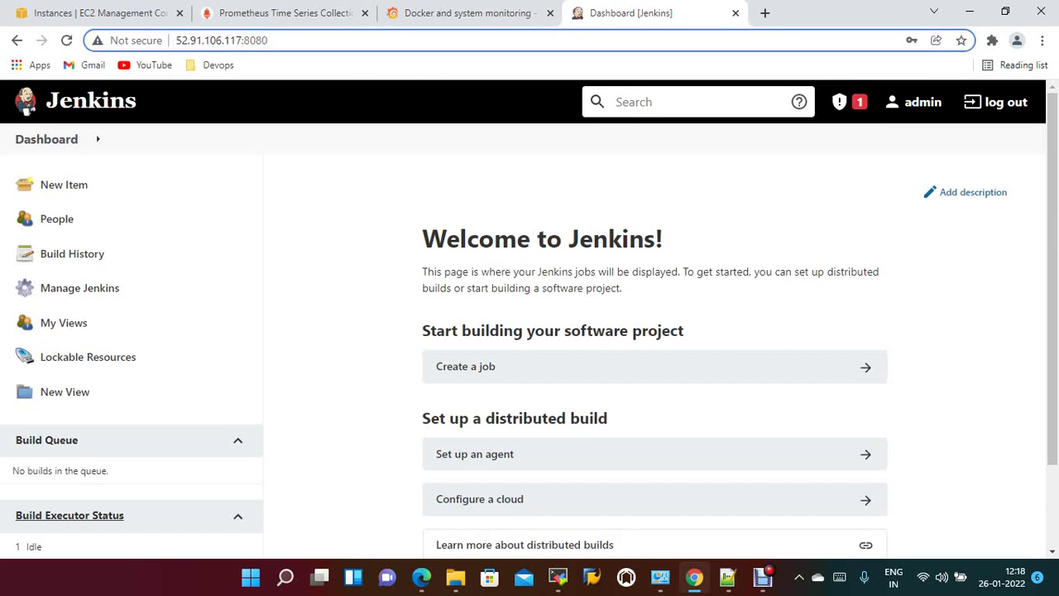
{"action": "type", "text": "/pro"}
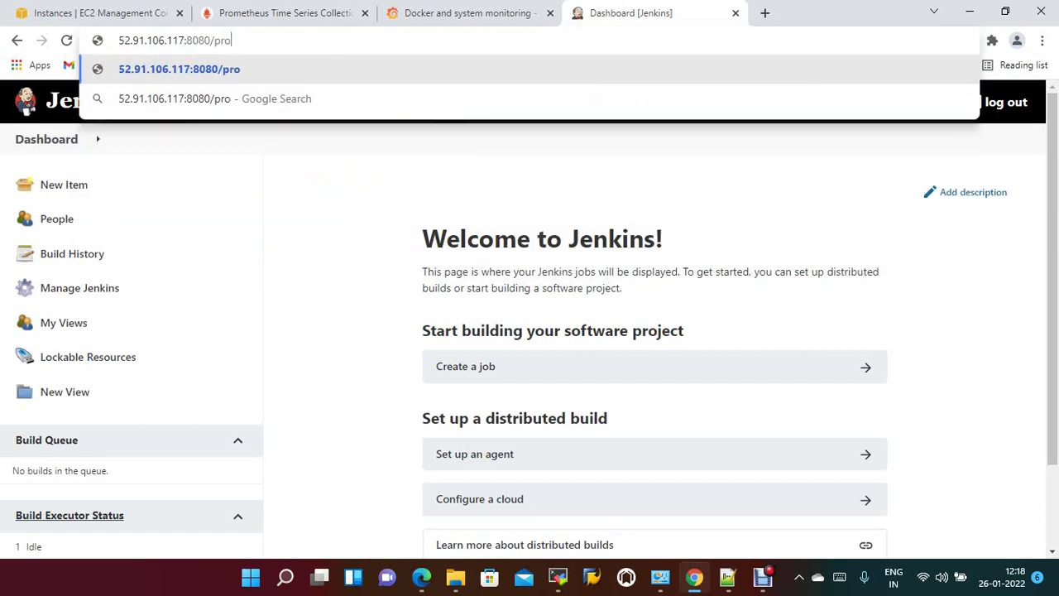
{"action": "type", "text": "metheus"}
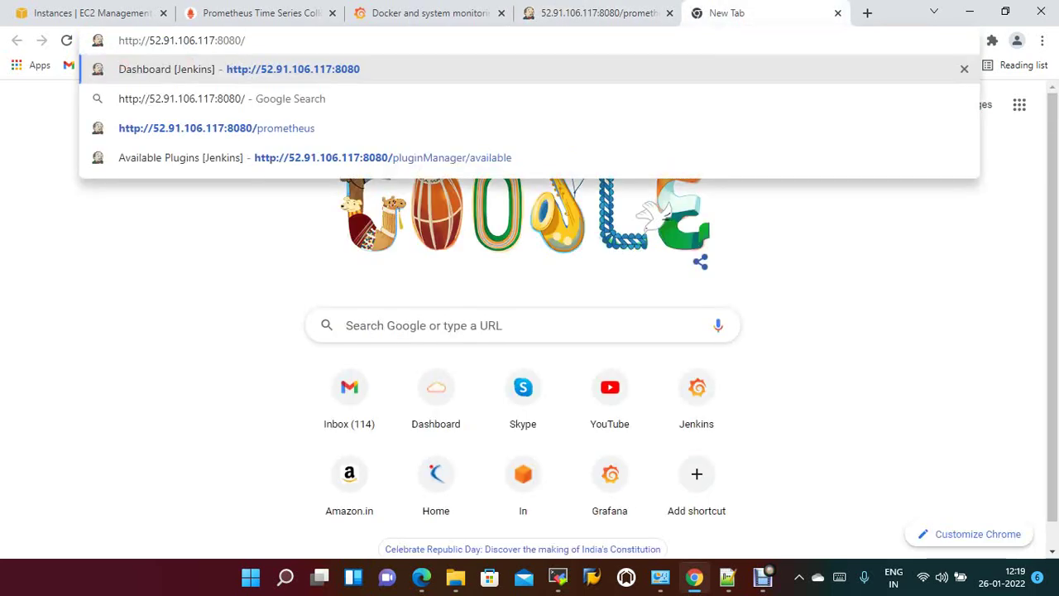
{"action": "key", "text": "Return"}
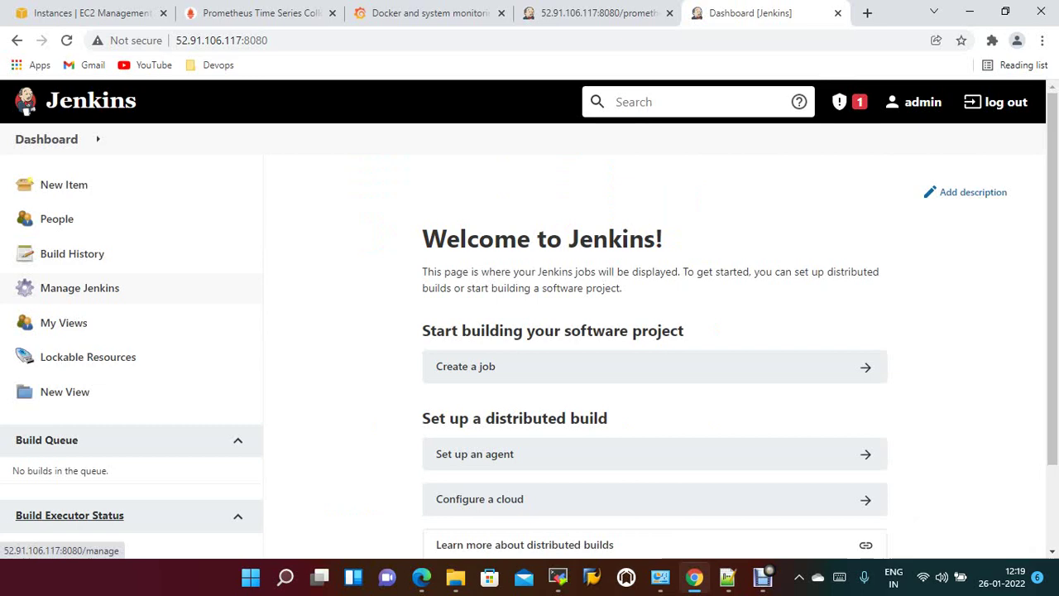
List the installed Jenkins plugins filtered by 'promethe', then narrow the filter to 'prome'.
{"action": "left_click", "coordinate": [108, 291]}
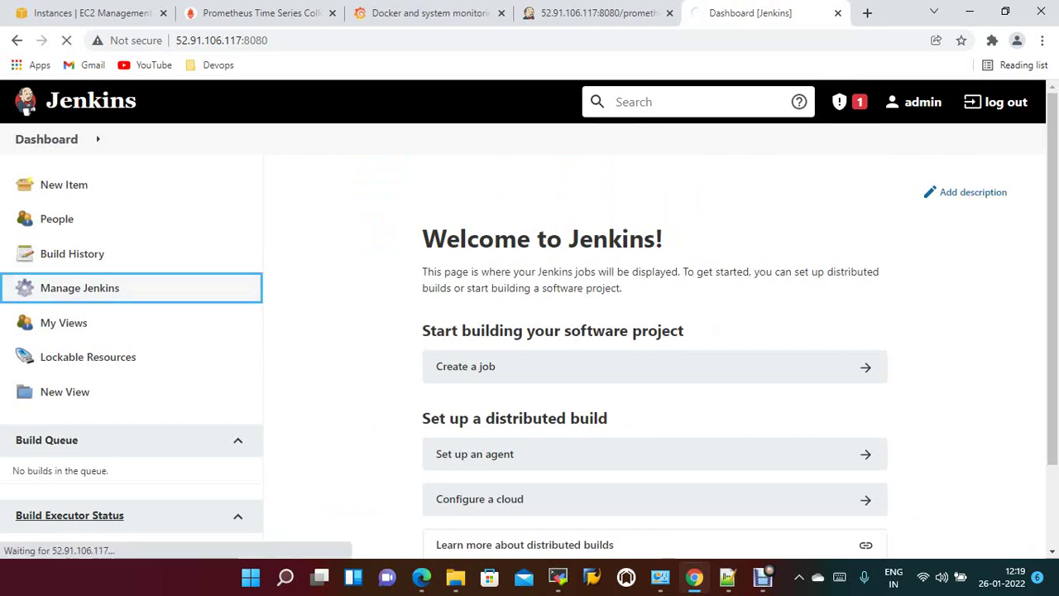
{"action": "scroll", "coordinate": [893, 232], "scroll_direction": "down", "scroll_amount": 2}
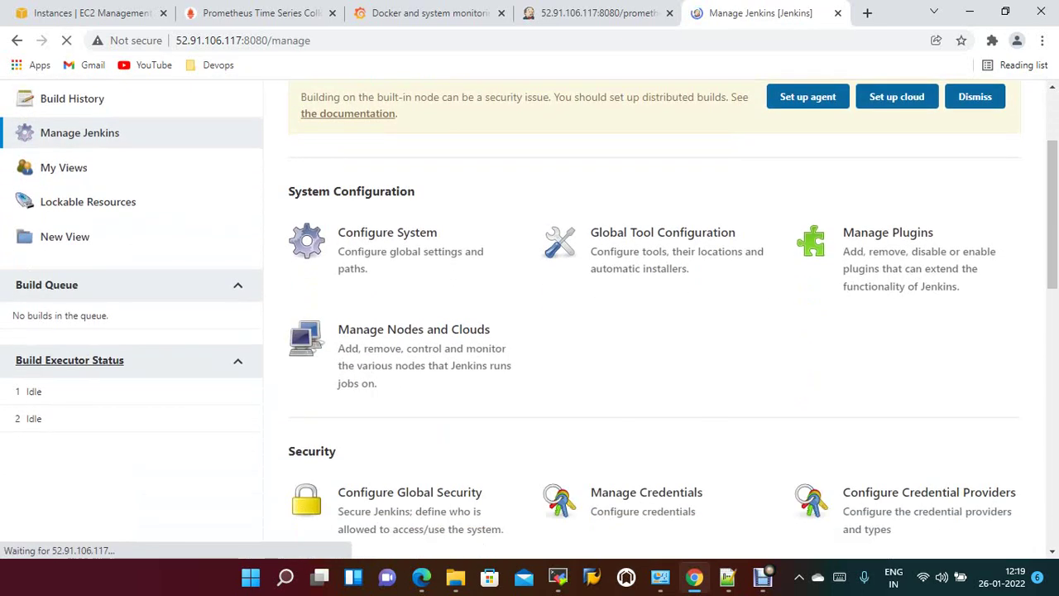
{"action": "left_click", "coordinate": [888, 201]}
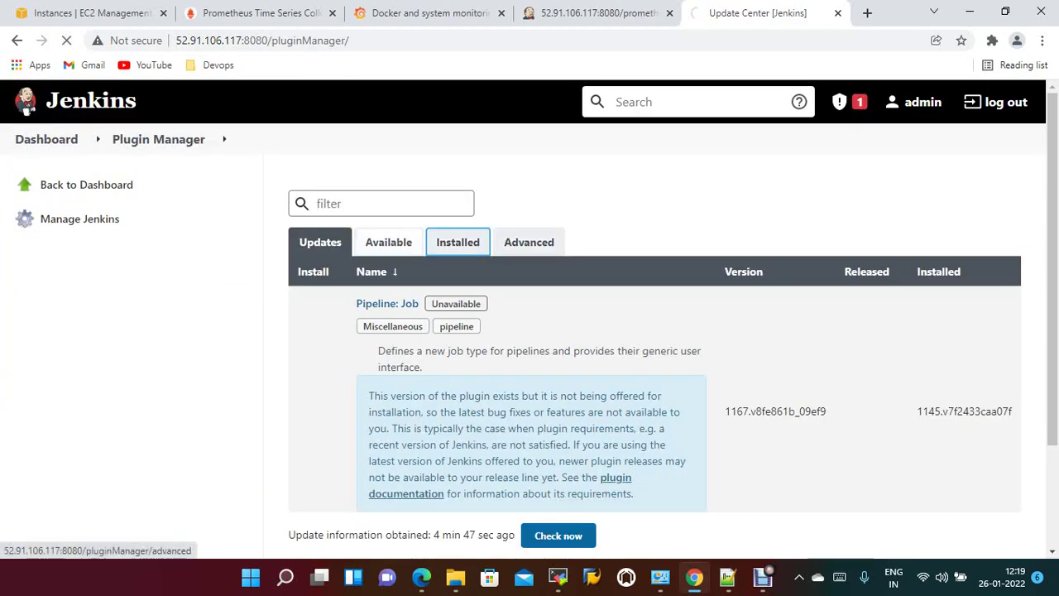
{"action": "left_click", "coordinate": [458, 242]}
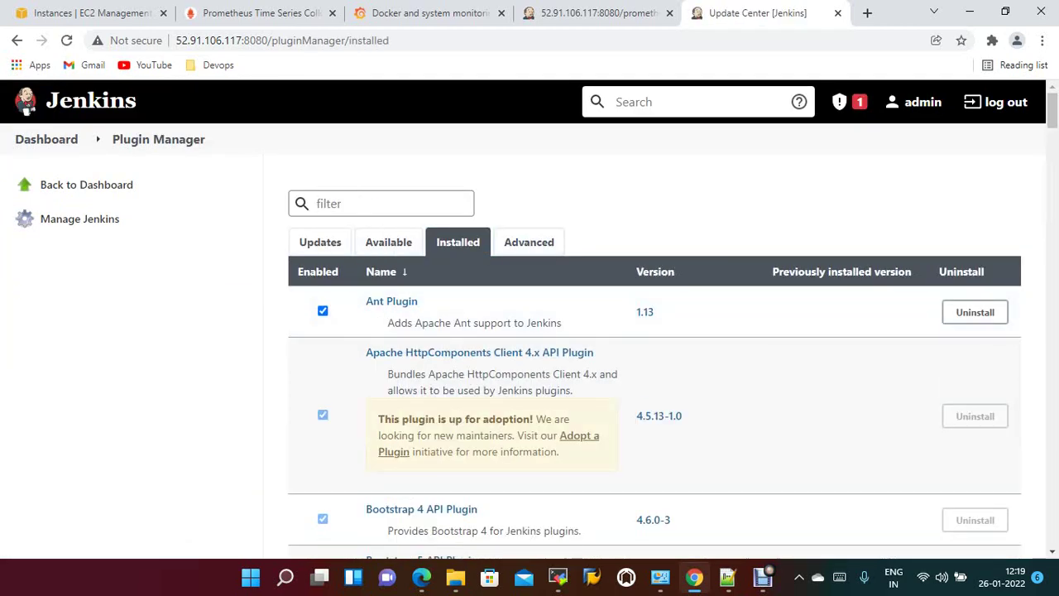
{"action": "type", "text": "prome"}
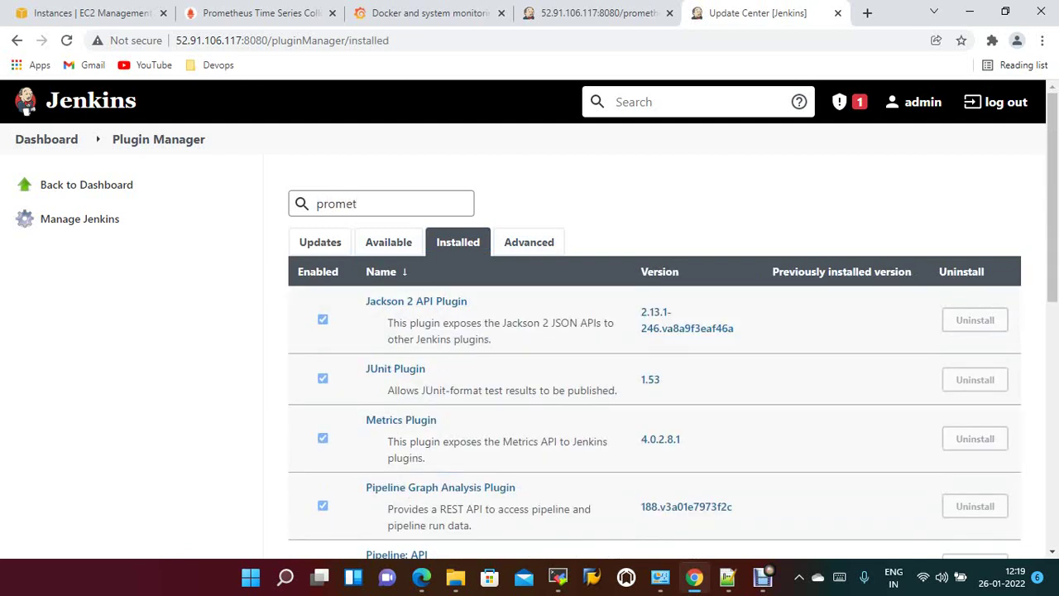
{"action": "type", "text": "the"}
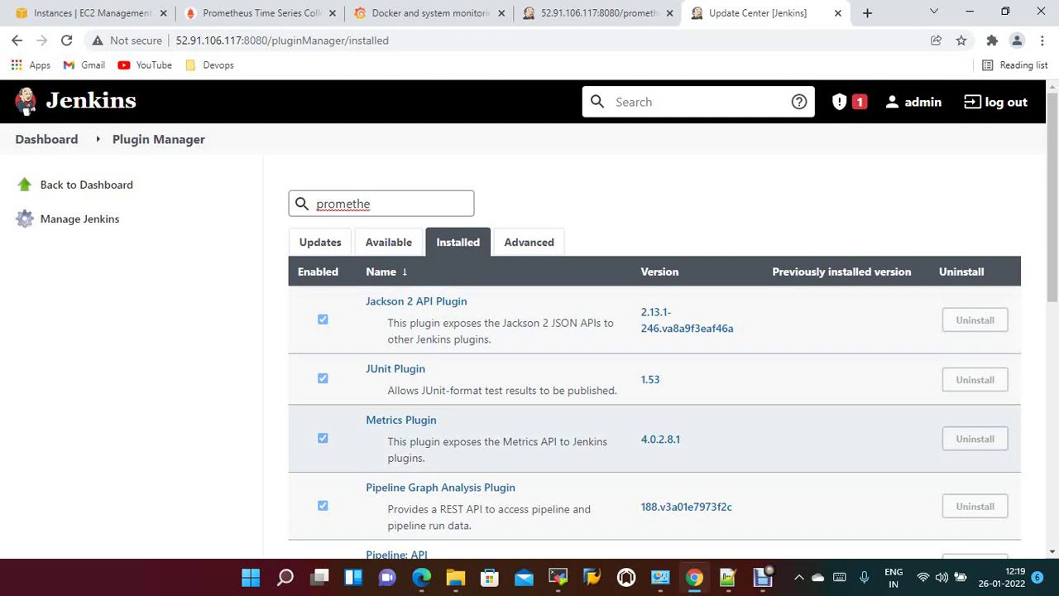
{"action": "scroll", "coordinate": [654, 430], "scroll_direction": "down", "scroll_amount": 1}
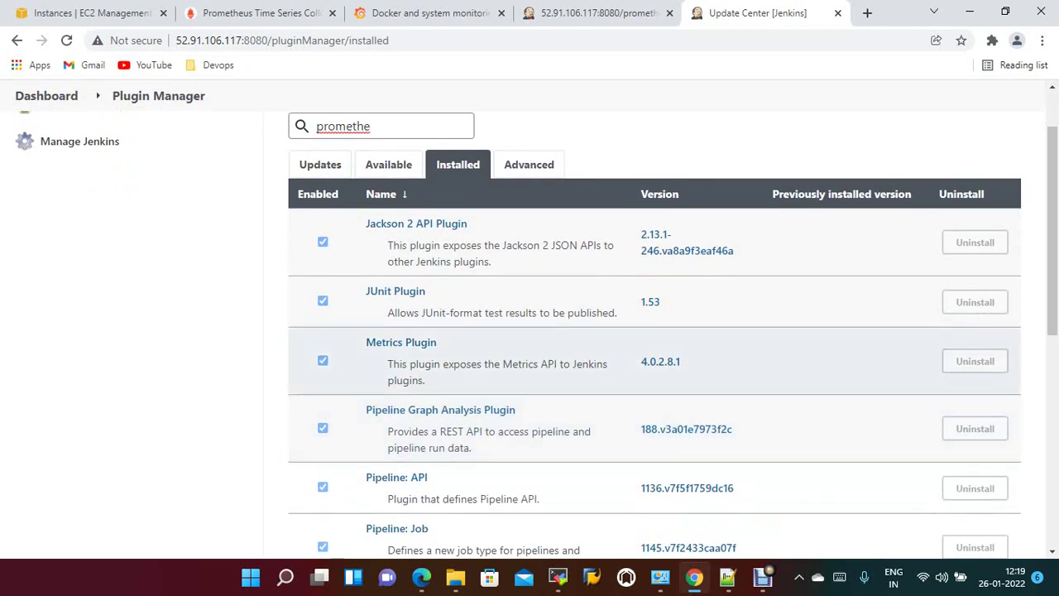
{"action": "scroll", "coordinate": [439, 335], "scroll_direction": "down", "scroll_amount": 1}
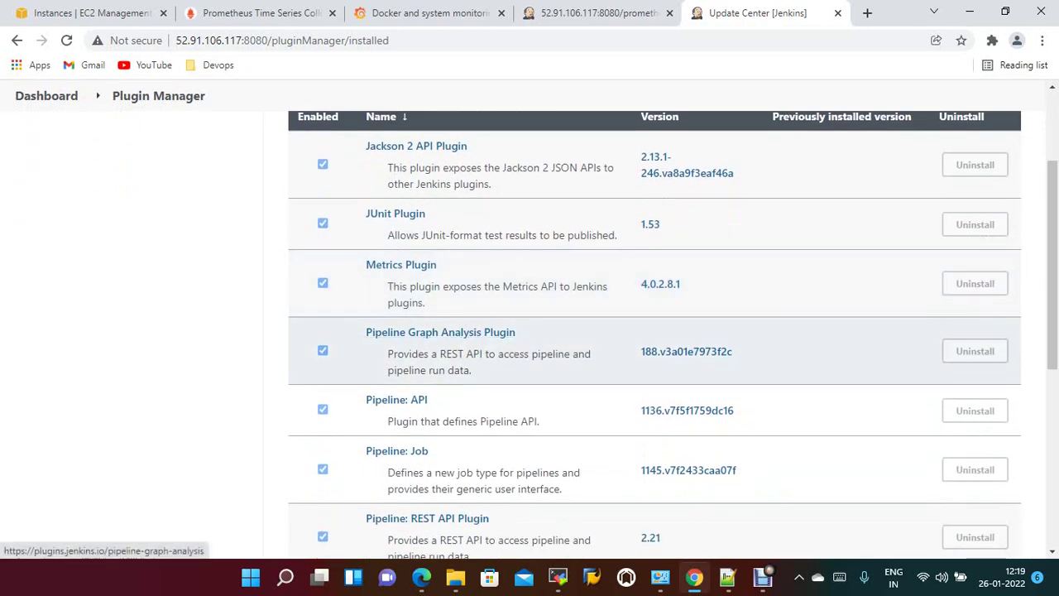
{"action": "scroll", "coordinate": [438, 348], "scroll_direction": "down", "scroll_amount": 3}
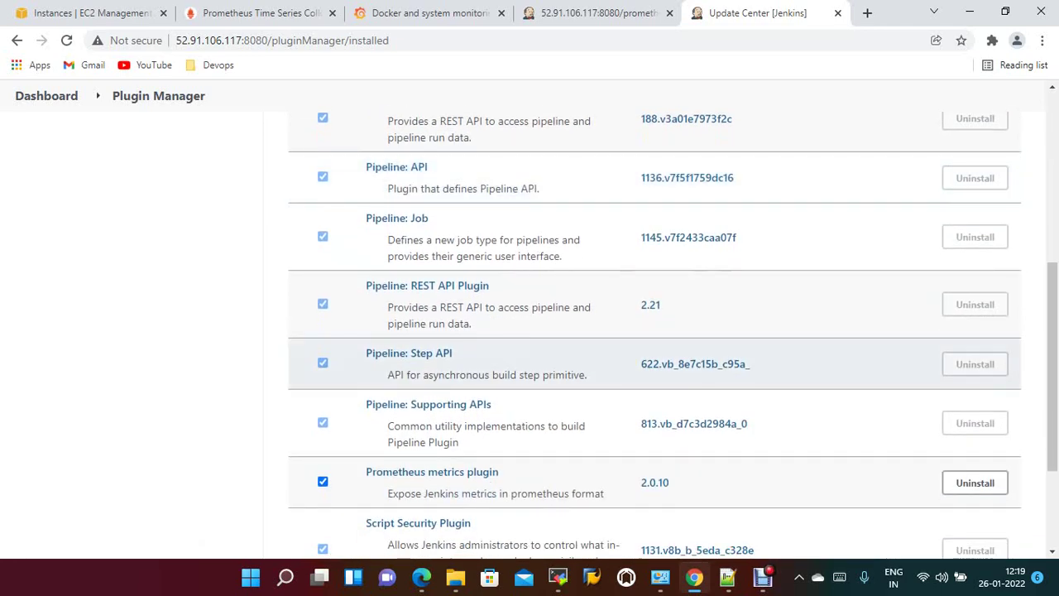
{"action": "scroll", "coordinate": [653, 364], "scroll_direction": "down", "scroll_amount": 2}
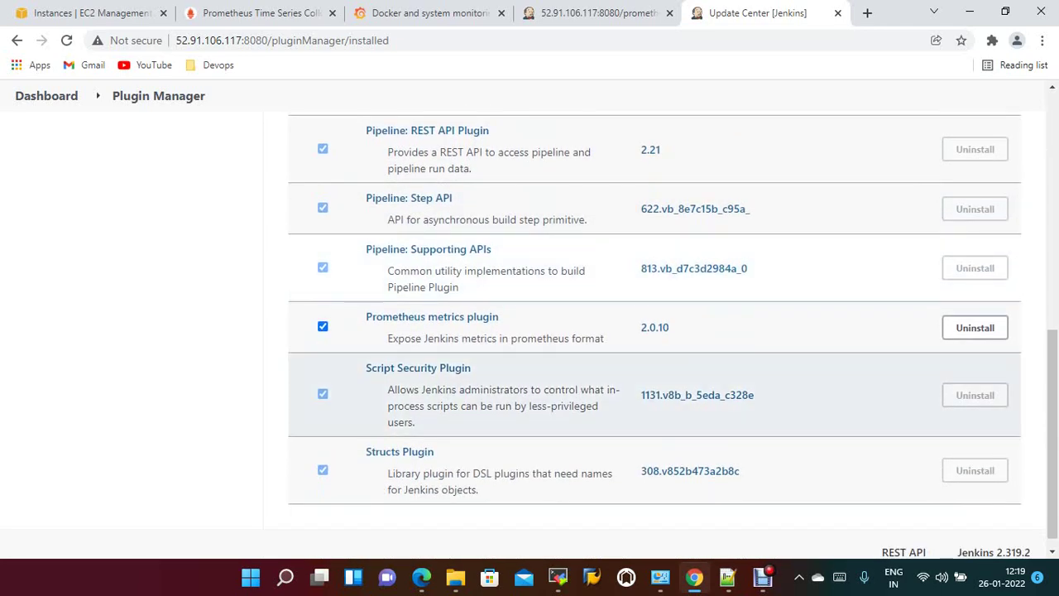
{"action": "scroll", "coordinate": [654, 373], "scroll_direction": "up", "scroll_amount": 7}
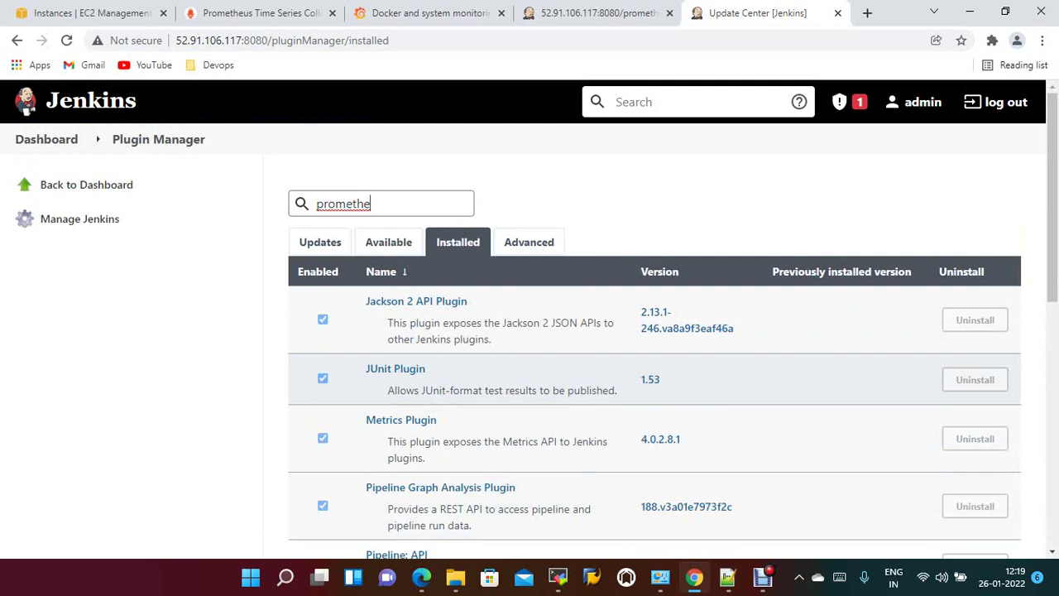
{"action": "key", "text": "BackSpace"}
{"action": "key", "text": "BackSpace"}
{"action": "key", "text": "BackSpace"}
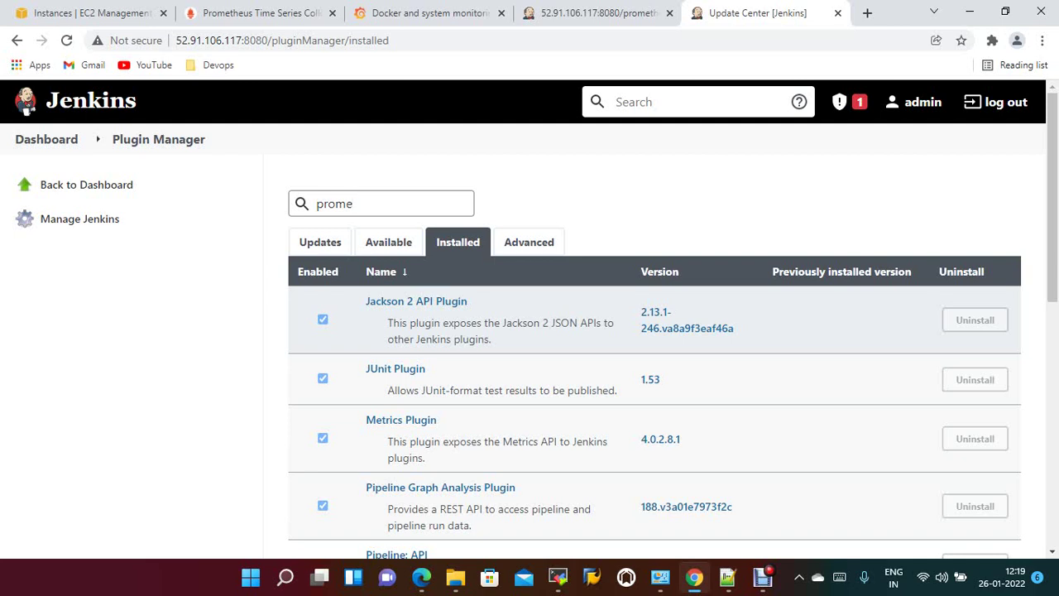
Search available plugins for 'prome', then find Prometheus metrics plugin 2.0.10 among installed plugins.
{"action": "left_click", "coordinate": [388, 242]}
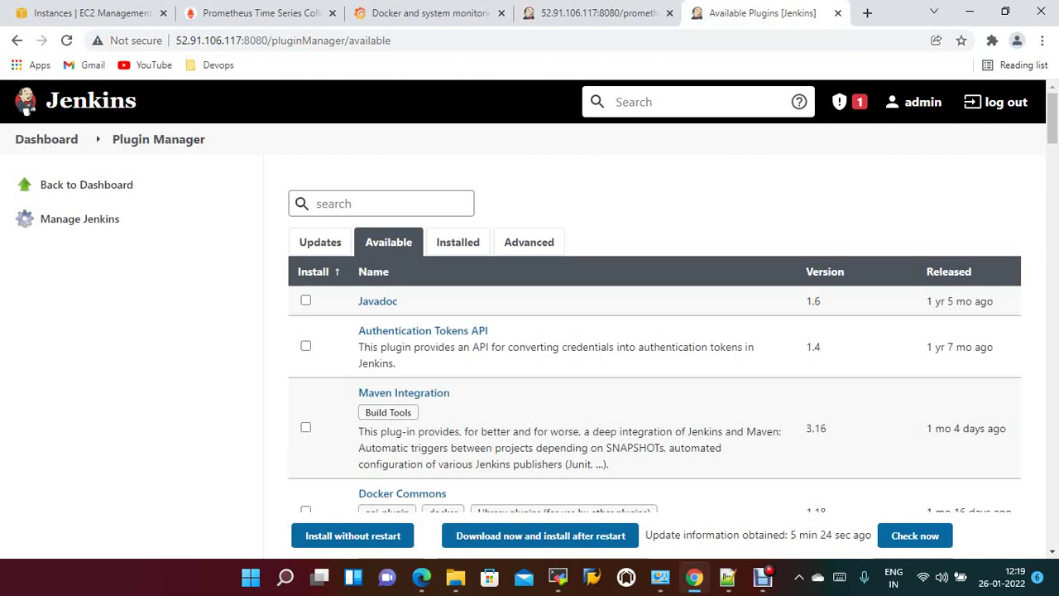
{"action": "type", "text": "prometh"}
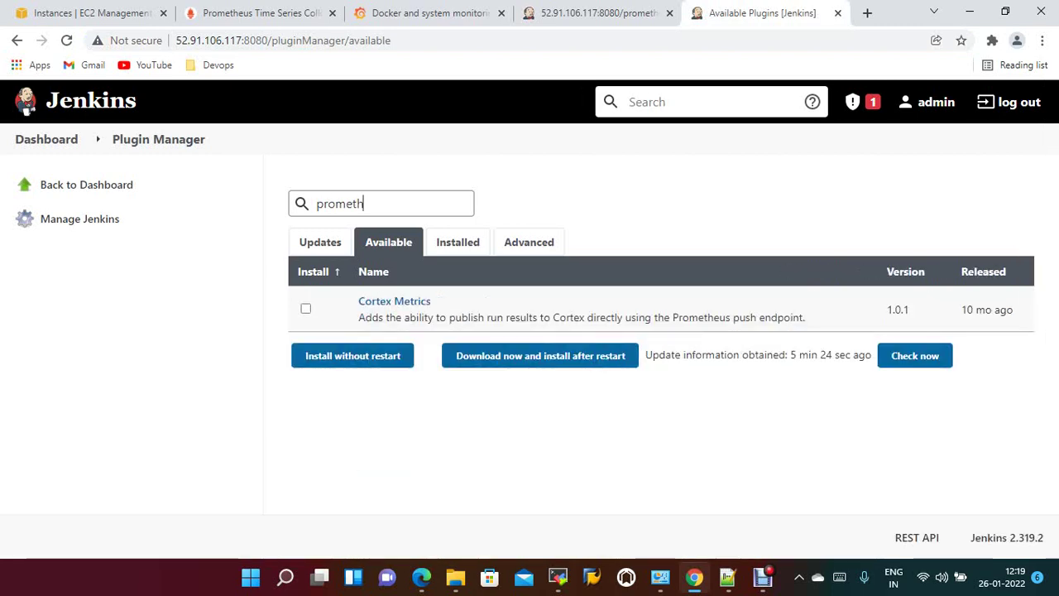
{"action": "key", "text": "BackSpace"}
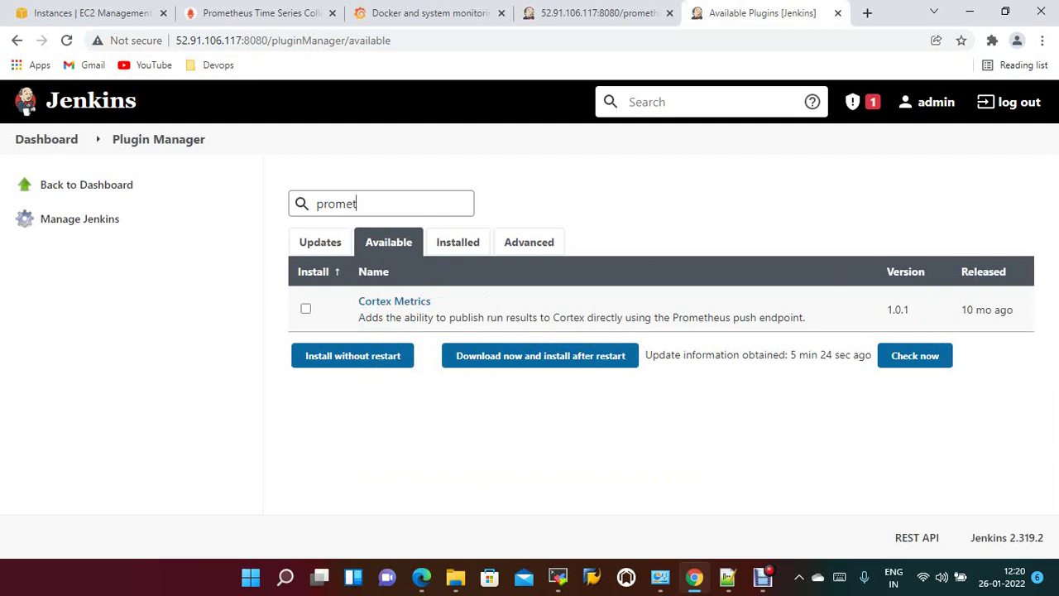
{"action": "key", "text": "BackSpace"}
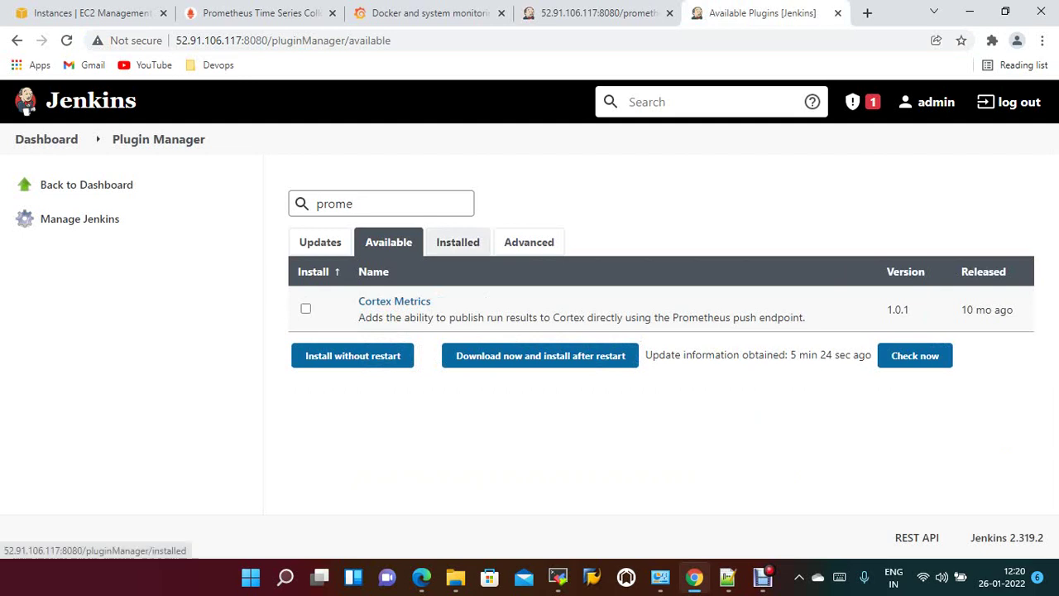
{"action": "left_click", "coordinate": [457, 242]}
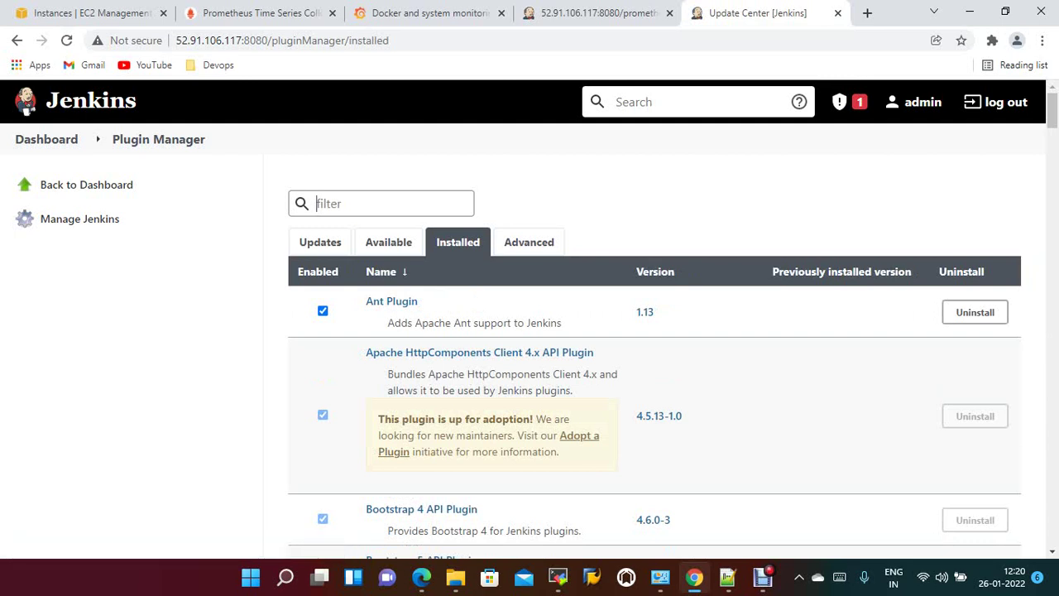
{"action": "type", "text": "pro"}
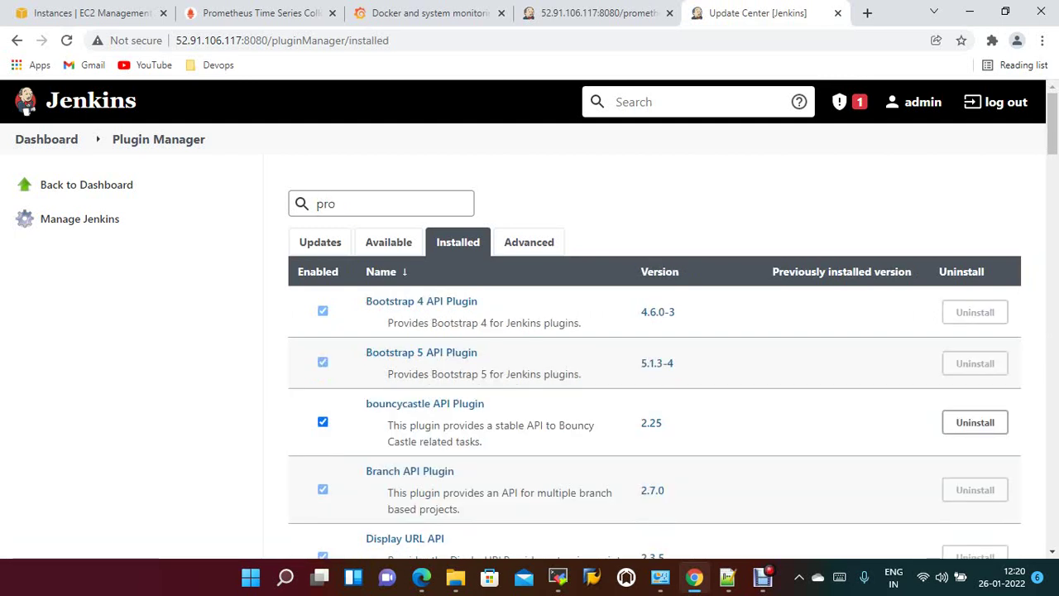
{"action": "type", "text": "me"}
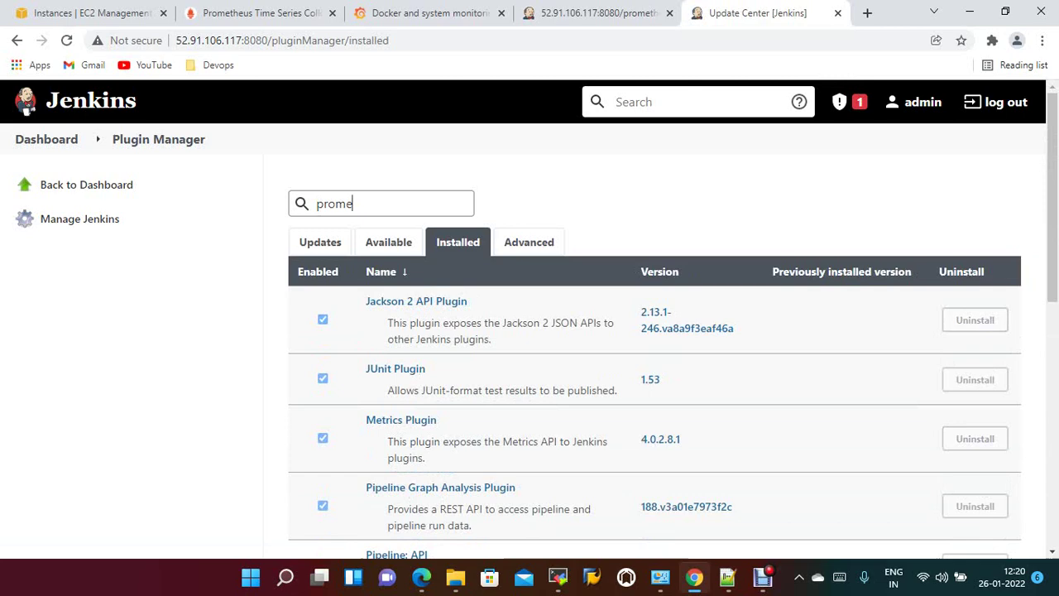
{"action": "scroll", "coordinate": [653, 248], "scroll_direction": "down", "scroll_amount": 3}
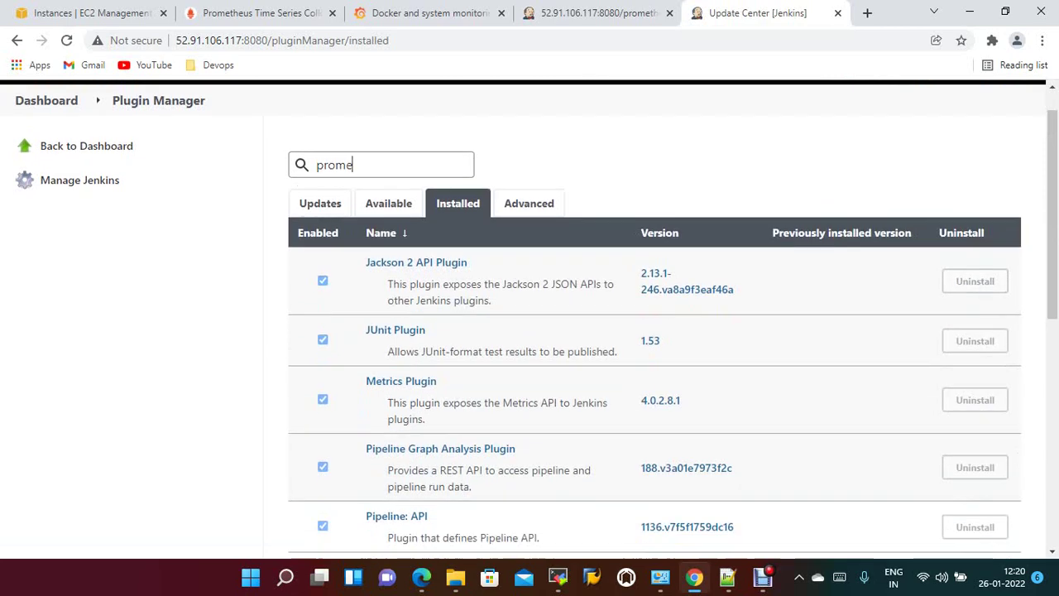
{"action": "scroll", "coordinate": [653, 248], "scroll_direction": "down", "scroll_amount": 5}
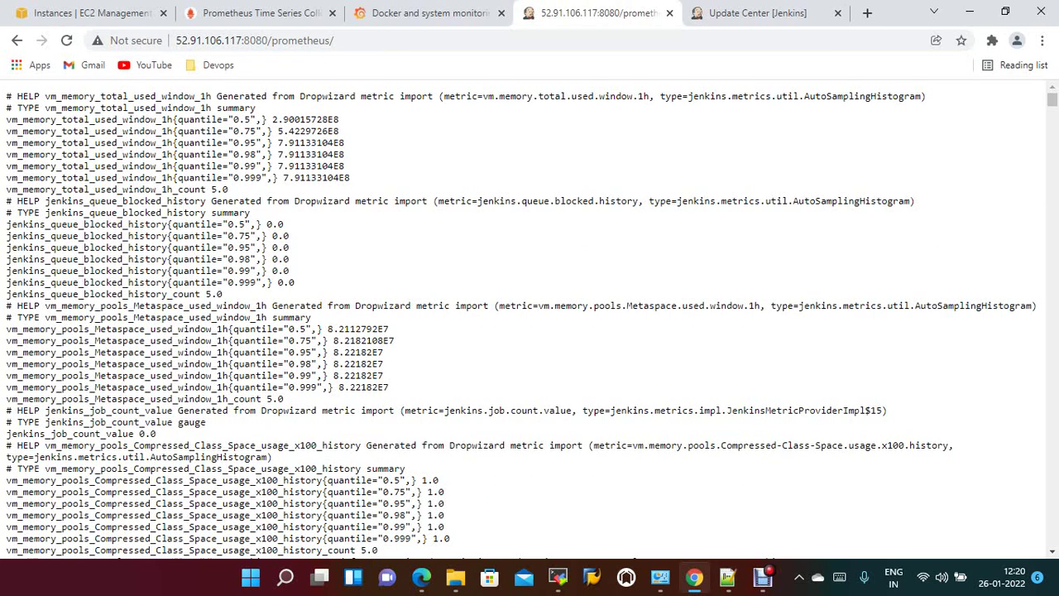
Scroll through the /prometheus output, including jenkins_job_waiting_duration and G1 Old Gen memory summaries.
{"action": "scroll", "coordinate": [529, 319], "scroll_direction": "down", "scroll_amount": 2}
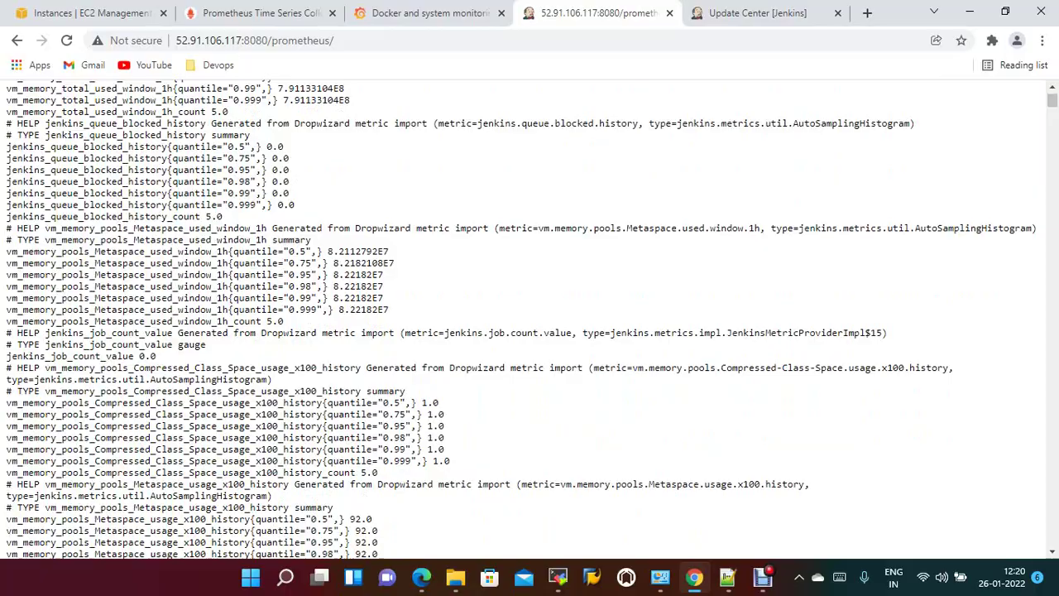
{"action": "scroll", "coordinate": [530, 319], "scroll_direction": "down", "scroll_amount": 2}
{"action": "scroll", "coordinate": [529, 319], "scroll_direction": "down", "scroll_amount": 15}
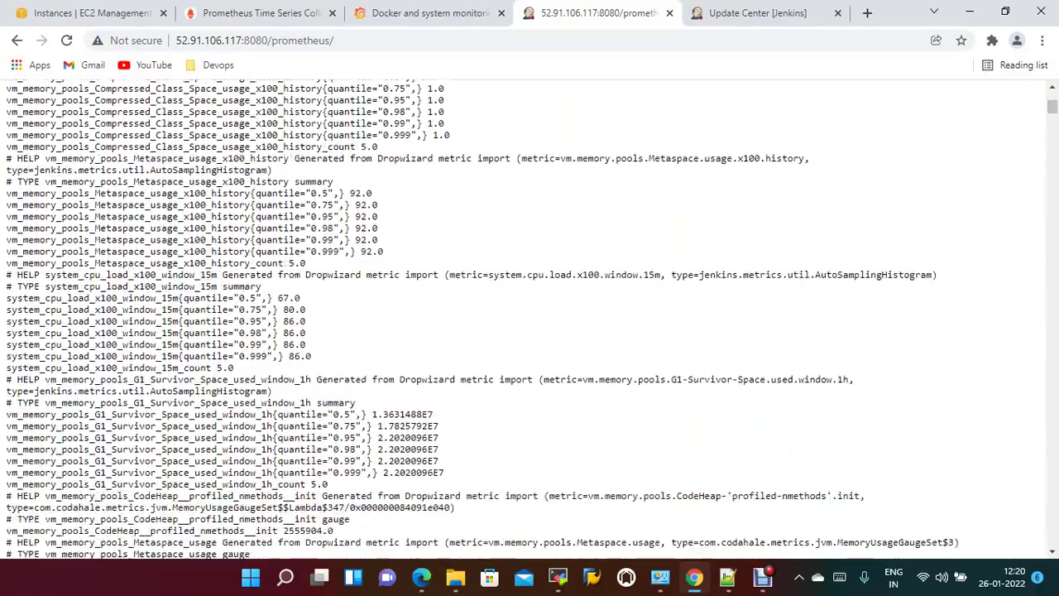
{"action": "scroll", "coordinate": [529, 319], "scroll_direction": "down", "scroll_amount": 20}
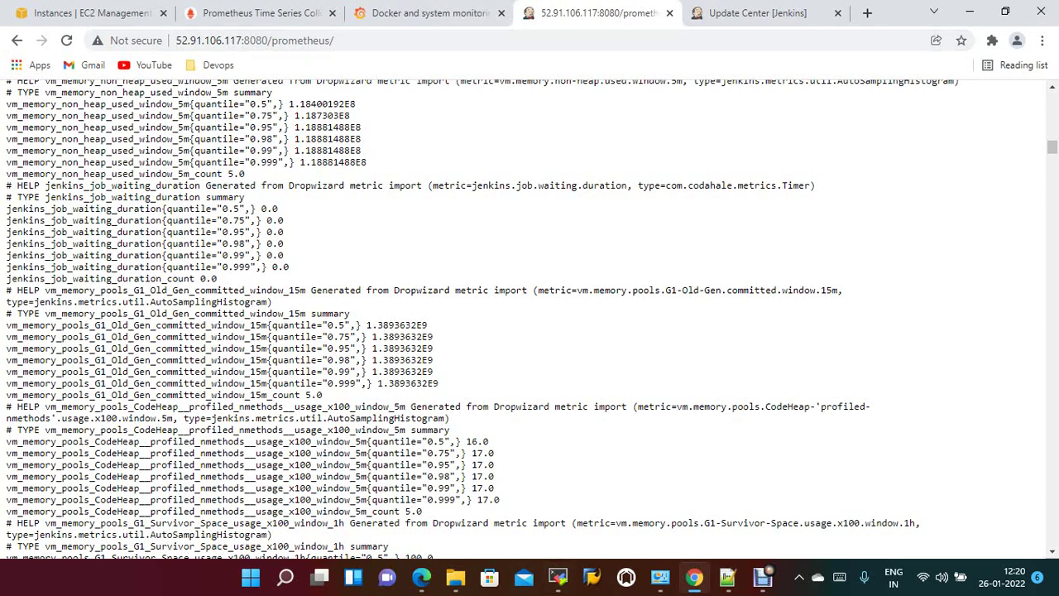
Open /etc/prometheus/prometheus.yml in vi on the Prometheus server's session.
{"action": "left_click", "coordinate": [558, 577]}
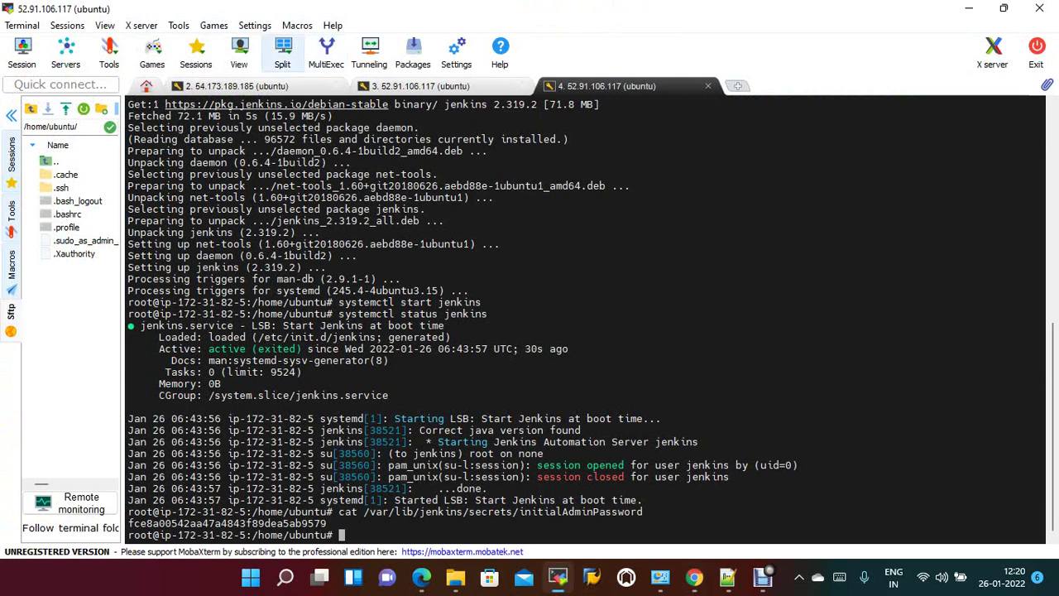
{"action": "left_click", "coordinate": [236, 86]}
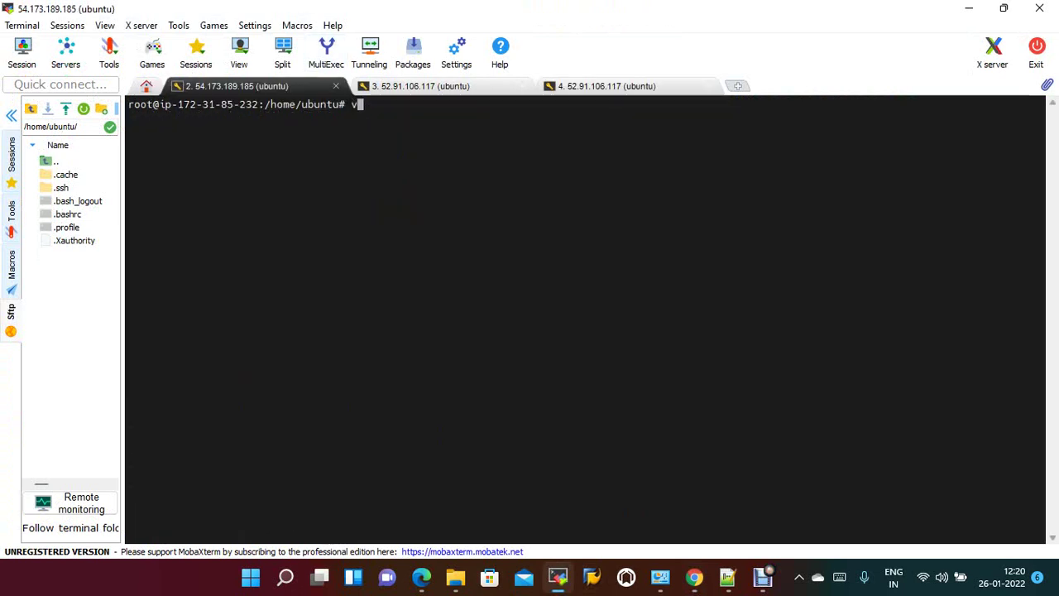
{"action": "type", "text": "vi /etc"}
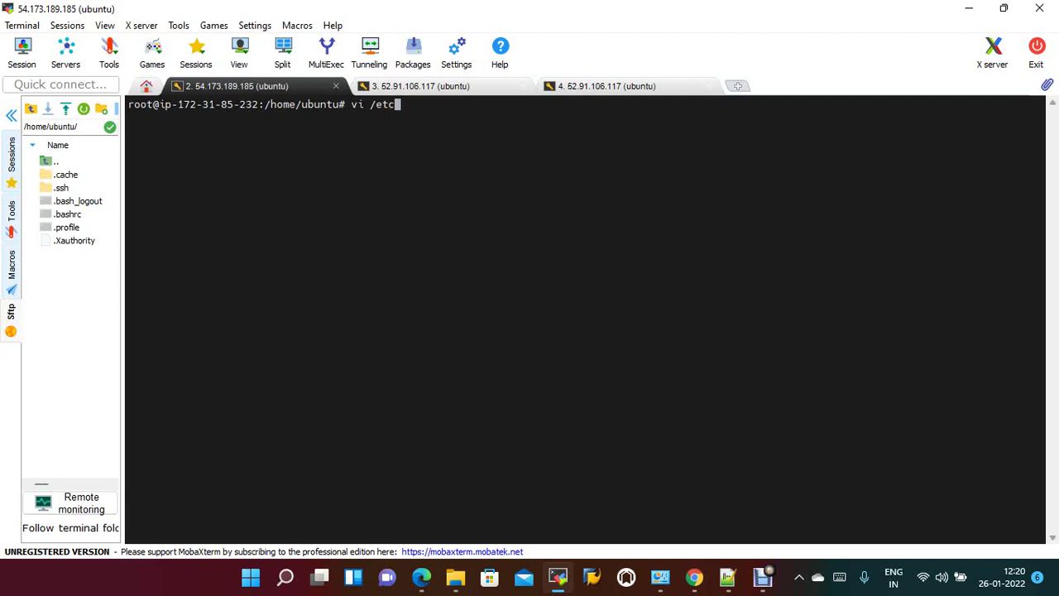
{"action": "type", "text": "/prometheus/"}
{"action": "type", "text": "p"}
{"action": "key", "text": "Tab"}
{"action": "key", "text": "Return"}
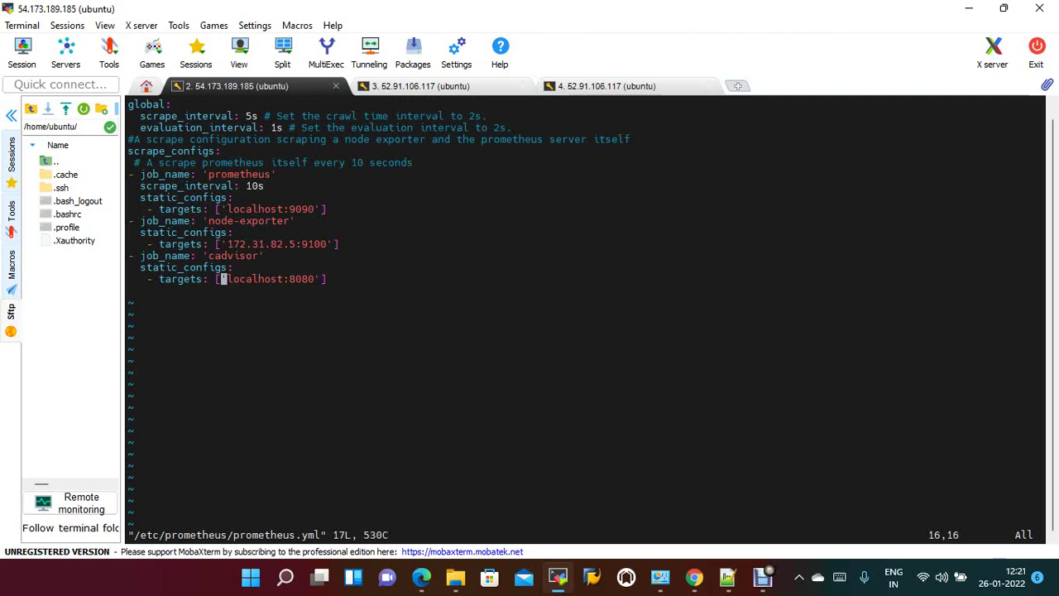
Enter insert mode and add an unindented new line after the cadvisor targets line.
{"action": "key", "text": "Right"}
{"action": "key", "text": "Right"}
{"action": "key", "text": "Right"}
{"action": "key", "text": "Right"}
{"action": "key", "text": "Right"}
{"action": "key", "text": "Right"}
{"action": "key", "text": "Right"}
{"action": "key", "text": "Right"}
{"action": "key", "text": "Right"}
{"action": "key", "text": "Right"}
{"action": "key", "text": "Right"}
{"action": "key", "text": "Right"}
{"action": "key", "text": "Right"}
{"action": "key", "text": "Right"}
{"action": "key", "text": "Right"}
{"action": "key", "text": "Right"}
{"action": "key", "text": "i"}
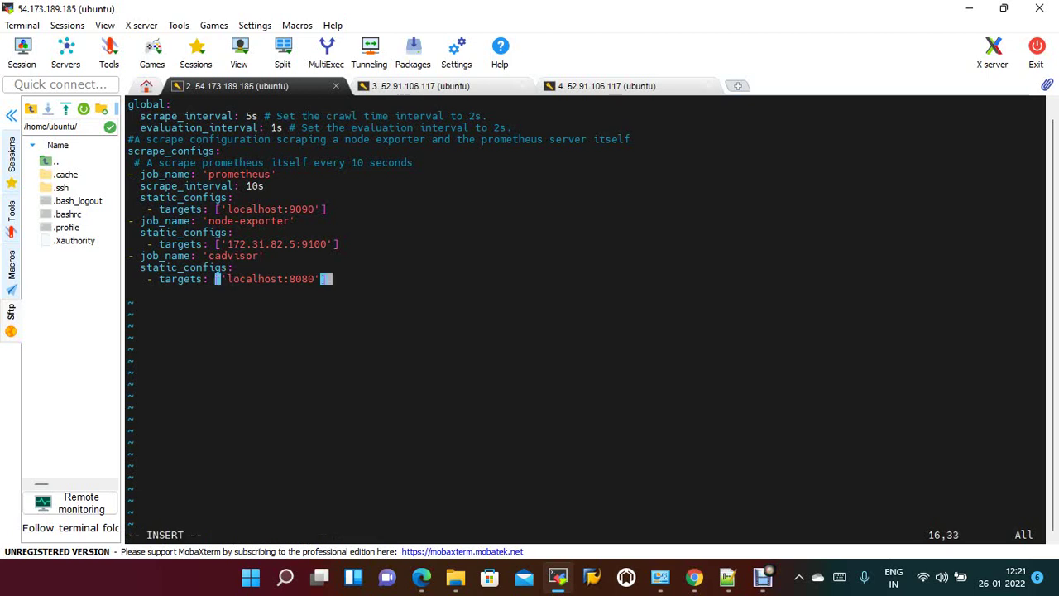
{"action": "key", "text": "End"}
{"action": "key", "text": "Return"}
{"action": "key", "text": "BackSpace"}
{"action": "key", "text": "BackSpace"}
{"action": "key", "text": "BackSpace"}
{"action": "key", "text": "BackSpace"}
{"action": "key", "text": "BackSpace"}
Copy the jenkins job block from the Notepad++ notes and paste it into prometheus.yml.
{"action": "left_click", "coordinate": [727, 576]}
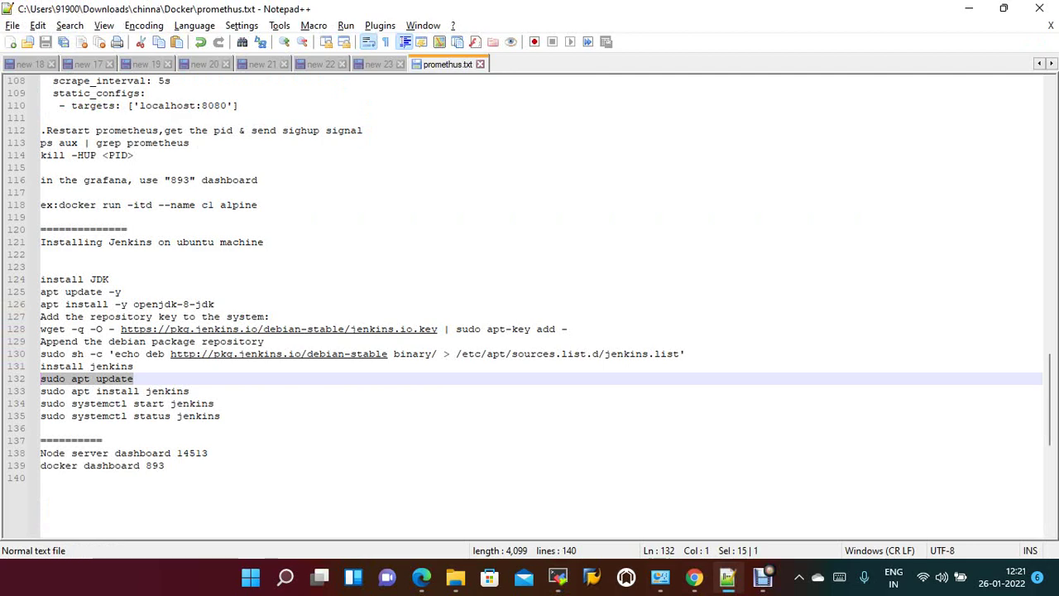
{"action": "key", "text": "ctrl+Tab"}
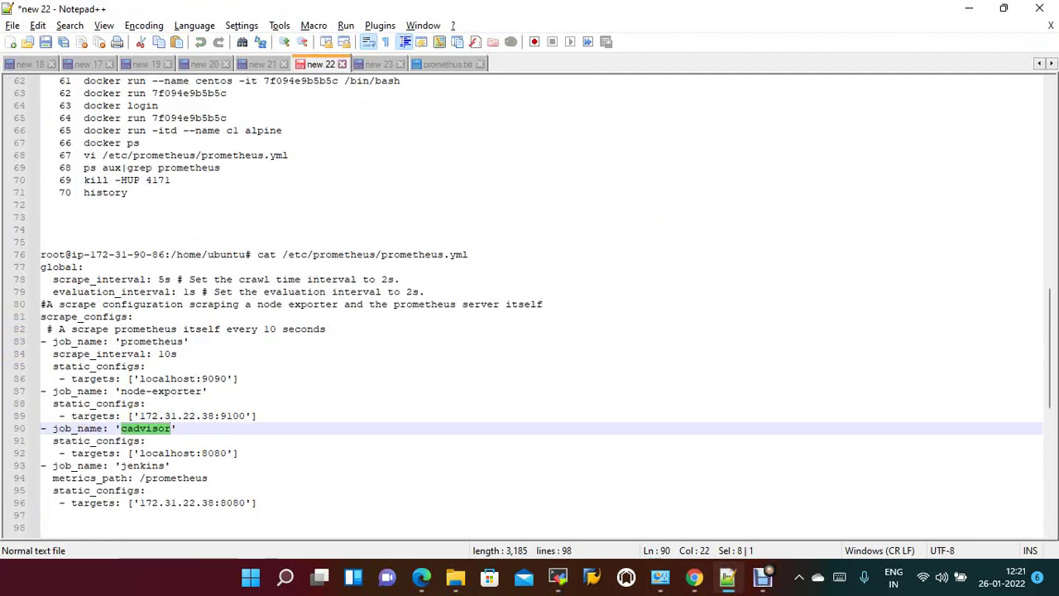
{"action": "left_click_drag", "start_coordinate": [41, 465], "coordinate": [257, 502]}
{"action": "right_click", "coordinate": [103, 488]}
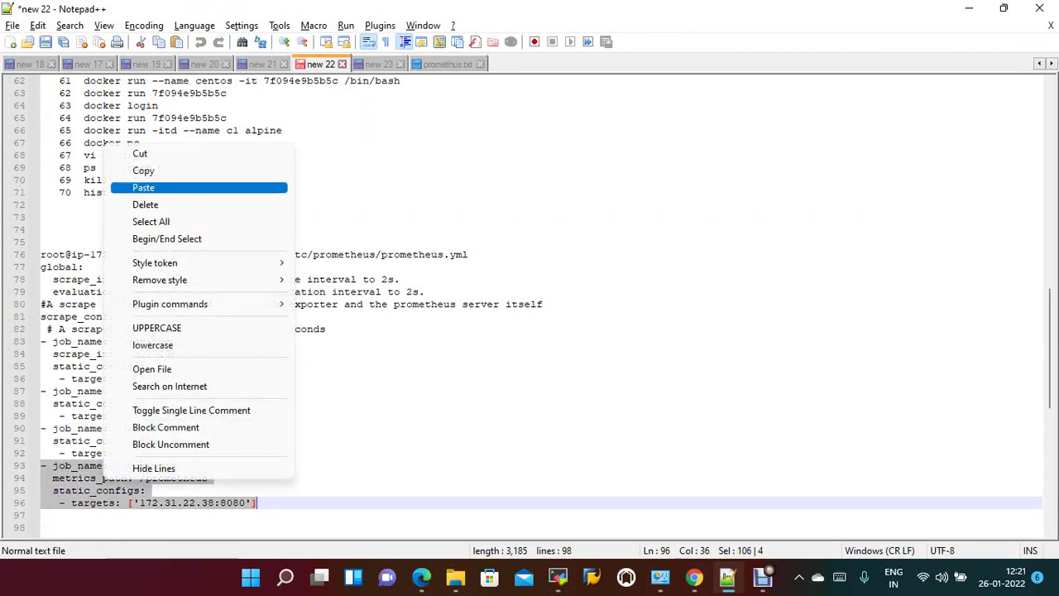
{"action": "left_click", "coordinate": [177, 171]}
{"action": "left_click", "coordinate": [557, 577]}
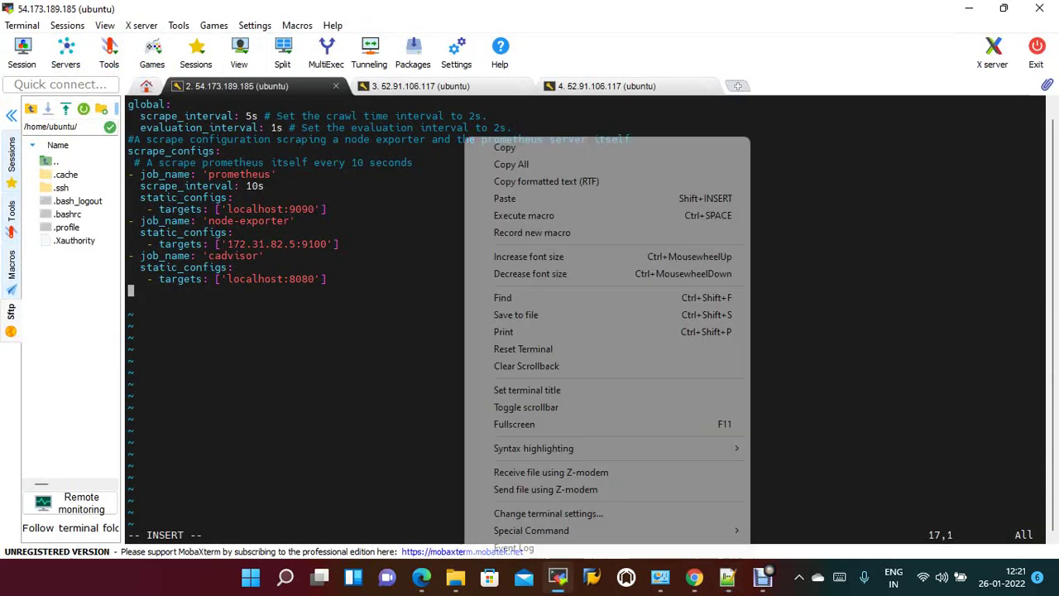
{"action": "right_click", "coordinate": [464, 138]}
{"action": "left_click", "coordinate": [505, 198]}
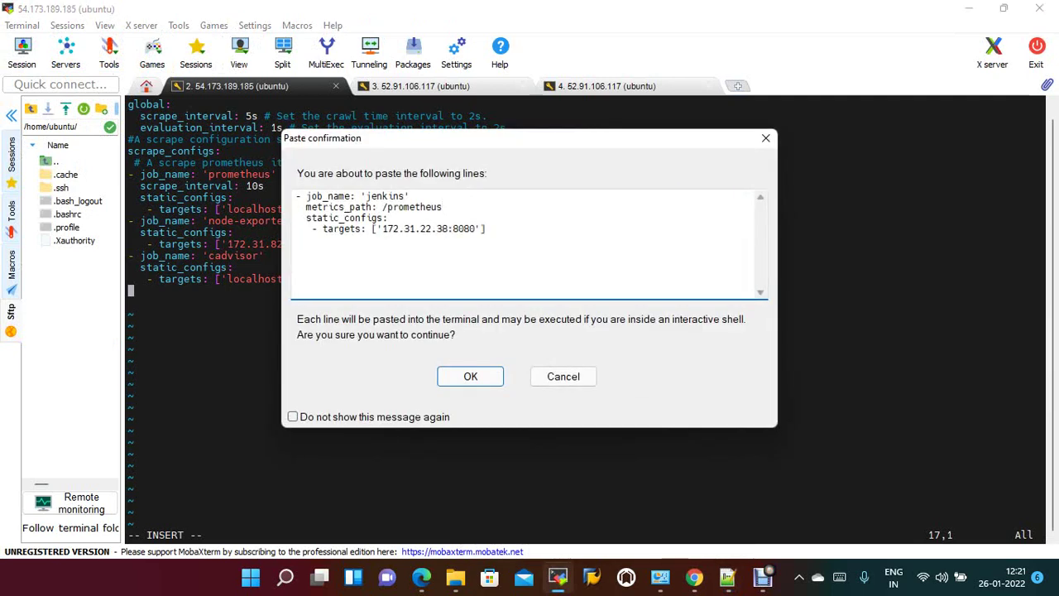
{"action": "left_click", "coordinate": [471, 374]}
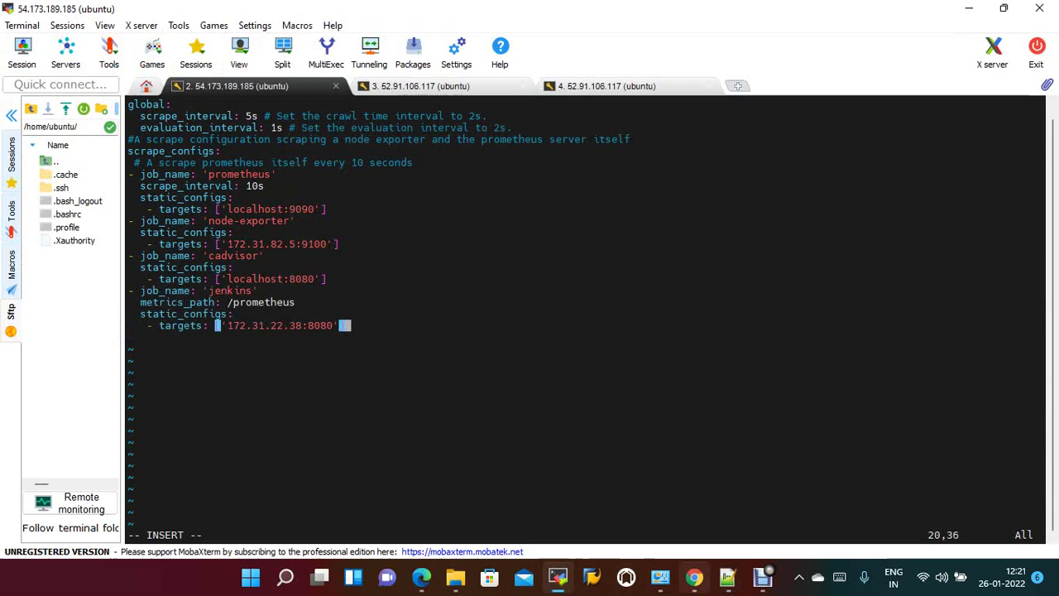
Replace the jenkins target IP with the buildserver's private IP 172.31.82.5 from EC2.
{"action": "left_click", "coordinate": [693, 576]}
{"action": "left_click", "coordinate": [91, 12]}
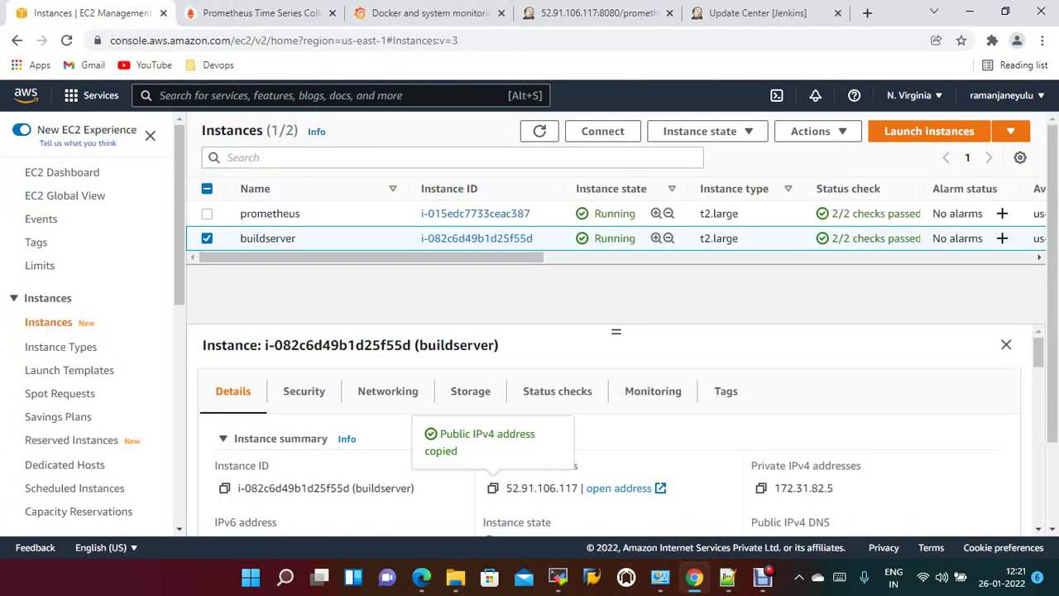
{"action": "left_click", "coordinate": [761, 487]}
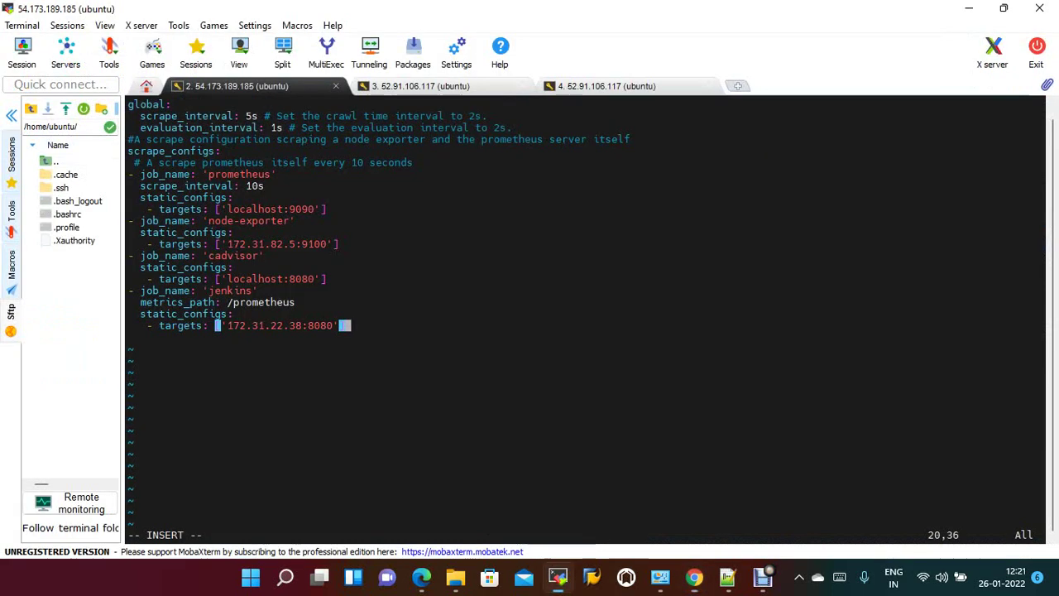
{"action": "left_click", "coordinate": [557, 576]}
{"action": "key", "text": "Left"}
{"action": "key", "text": "Left"}
{"action": "key", "text": "Left"}
{"action": "key", "text": "Left"}
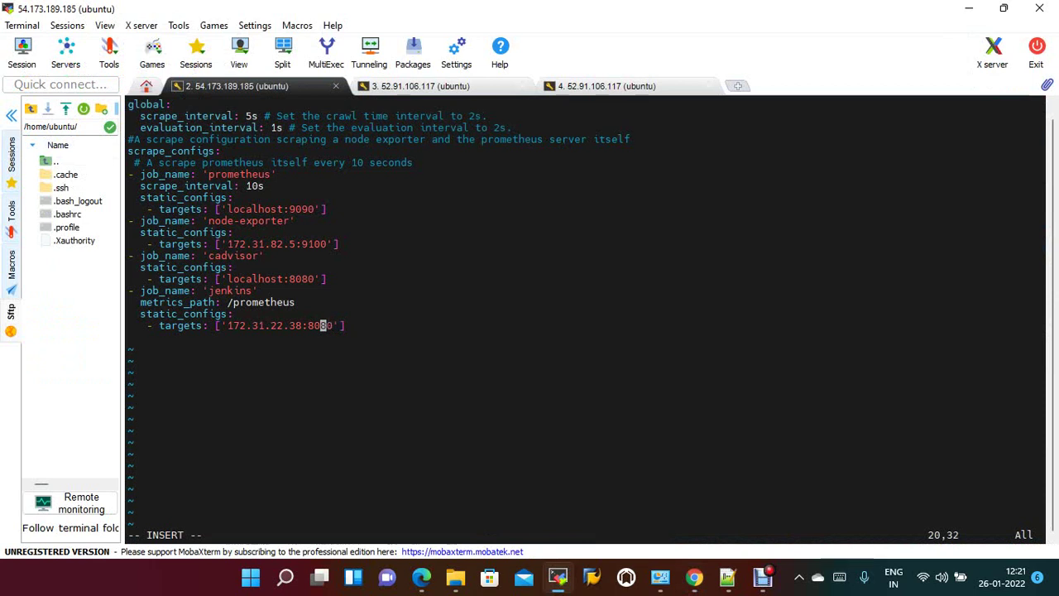
{"action": "key", "text": "Left"}
{"action": "key", "text": "Left"}
{"action": "key", "text": "Left"}
{"action": "key", "text": "BackSpace"}
{"action": "key", "text": "BackSpace"}
{"action": "key", "text": "BackSpace"}
{"action": "key", "text": "BackSpace"}
{"action": "key", "text": "BackSpace"}
{"action": "key", "text": "BackSpace"}
{"action": "key", "text": "BackSpace"}
{"action": "key", "text": "BackSpace"}
{"action": "key", "text": "BackSpace"}
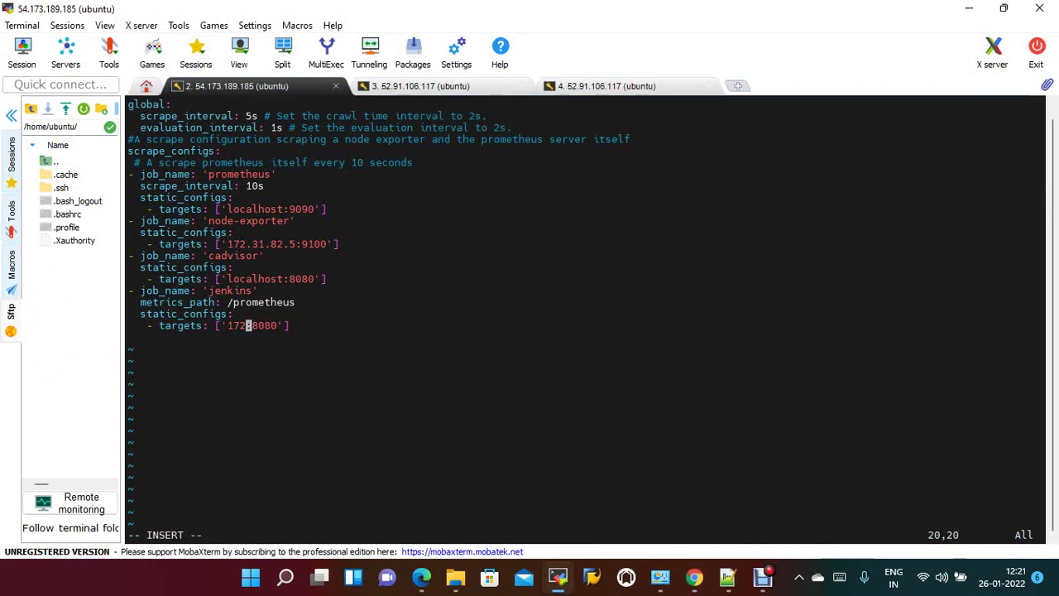
{"action": "key", "text": "BackSpace"}
{"action": "key", "text": "BackSpace"}
{"action": "key", "text": "BackSpace"}
{"action": "right_click", "coordinate": [546, 438]}
{"action": "left_click", "coordinate": [587, 79]}
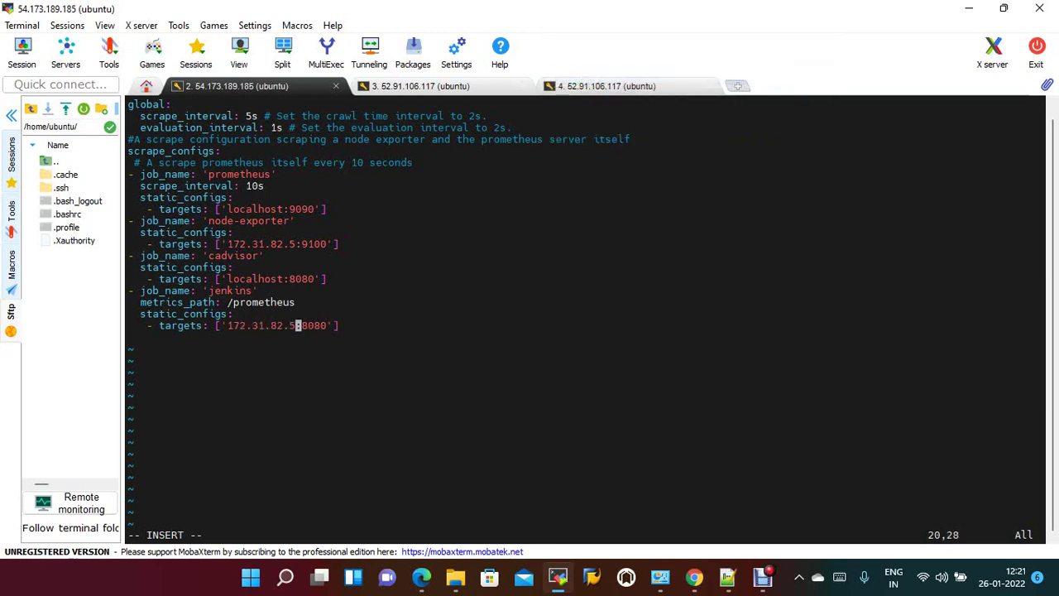
{"action": "key", "text": "Escape"}
Save prometheus.yml with :wq and send kill -HUP to Prometheus process 15590.
{"action": "type", "text": ":wq"}
{"action": "key", "text": "Return"}
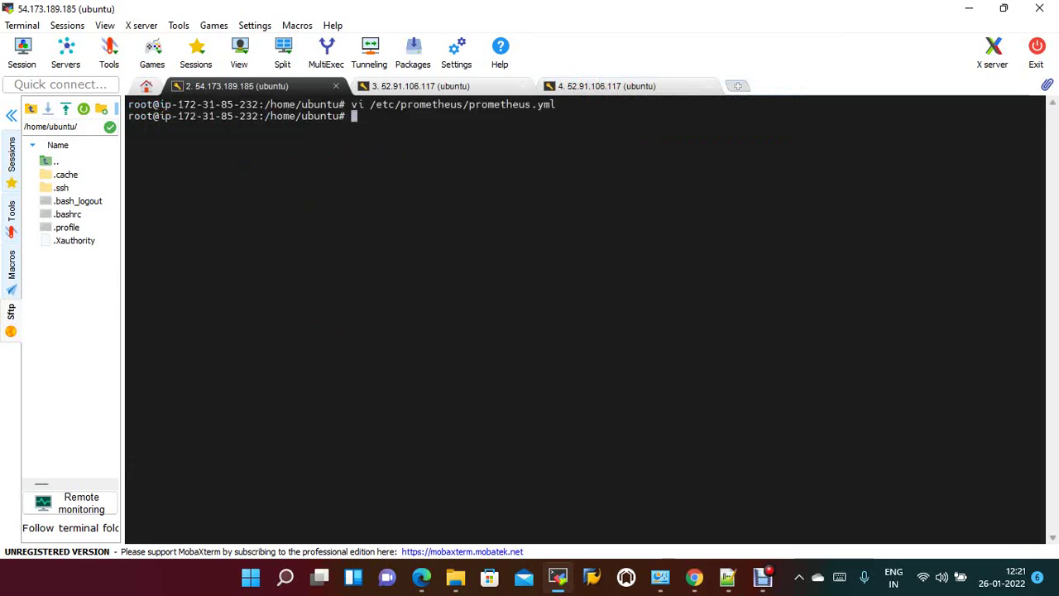
{"action": "type", "text": "ps aux|grep prometheus"}
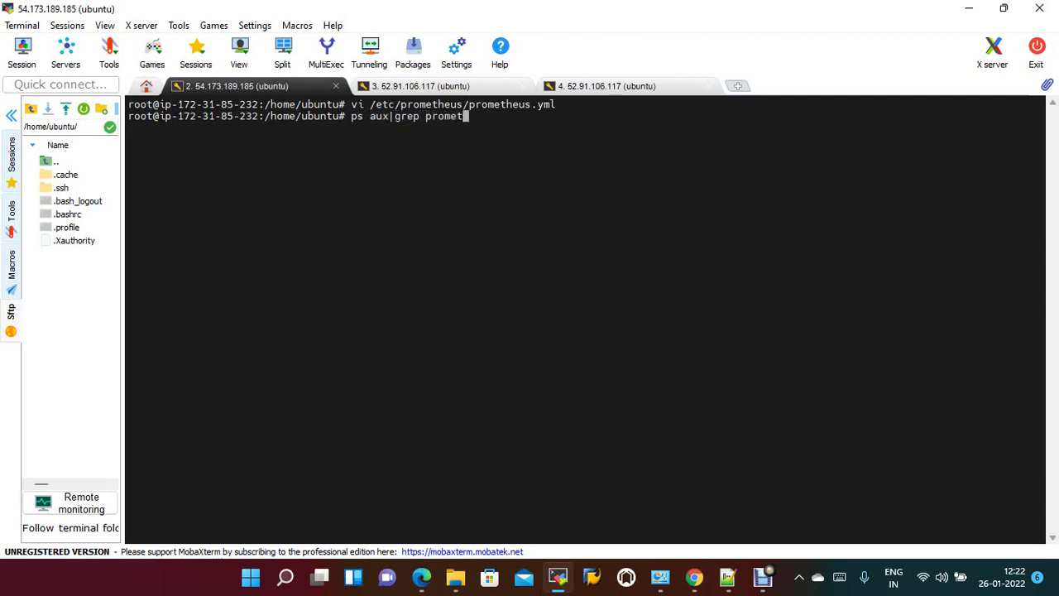
{"action": "key", "text": "BackSpace"}
{"action": "key", "text": "BackSpace"}
{"action": "type", "text": "us"}
{"action": "key", "text": "Return"}
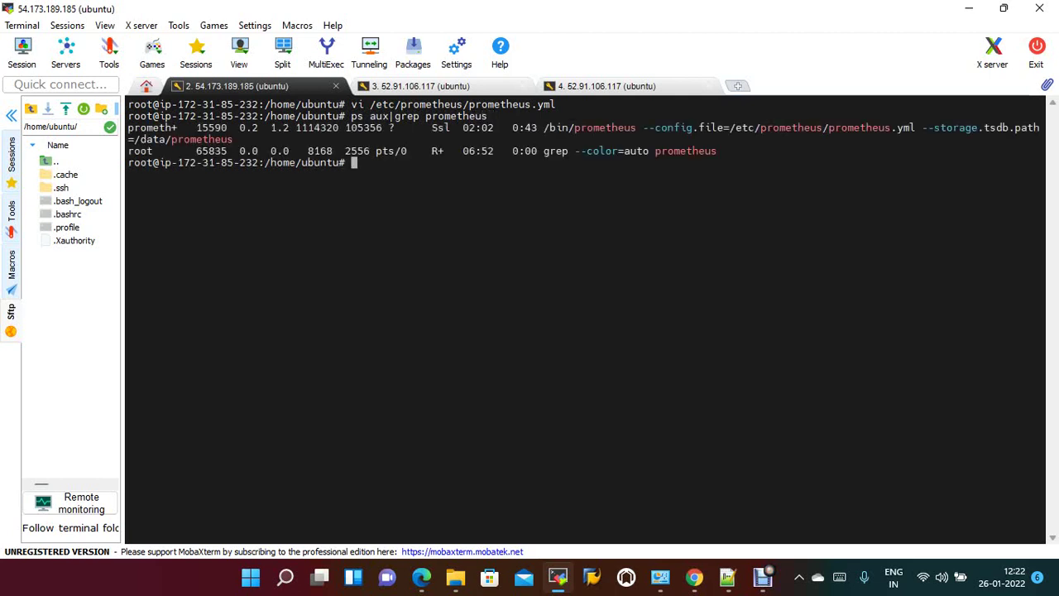
{"action": "double_click", "coordinate": [211, 128]}
{"action": "type", "text": "kill "}
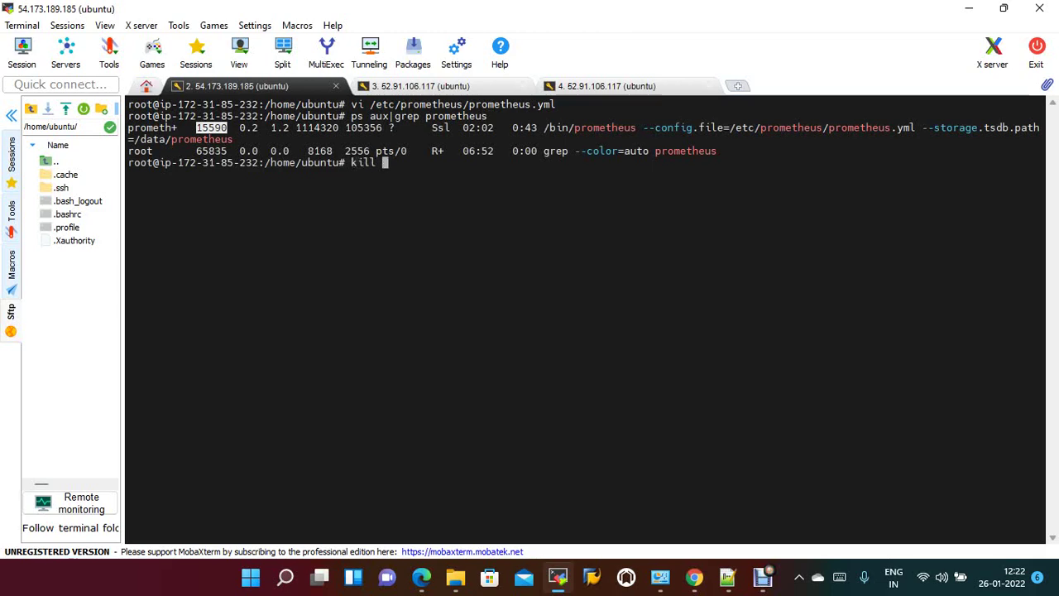
{"action": "type", "text": "-HUP"}
{"action": "right_click", "coordinate": [304, 137]}
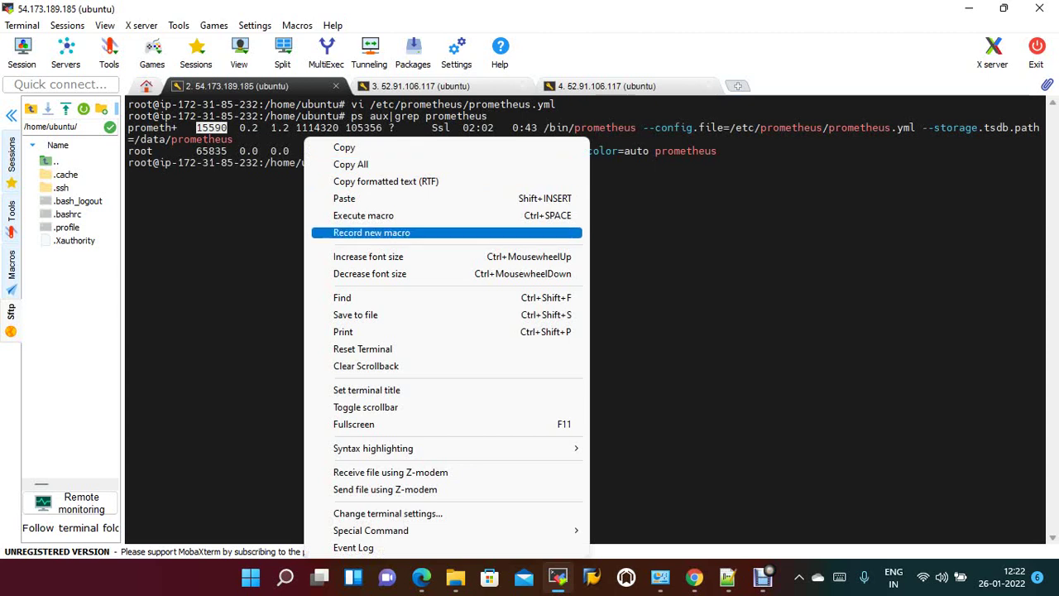
{"action": "left_click", "coordinate": [344, 198]}
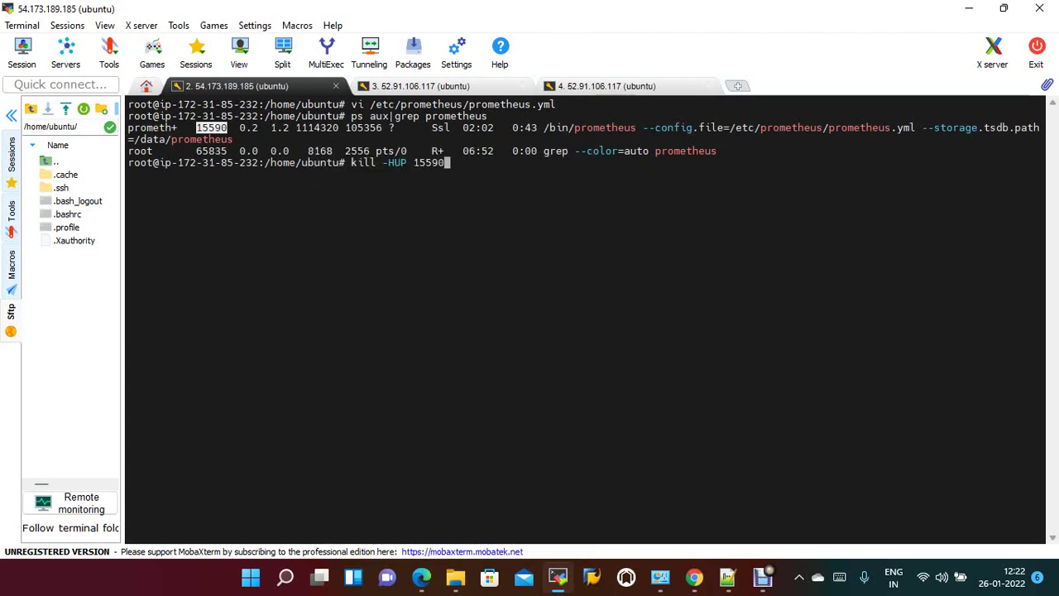
{"action": "key", "text": "Return"}
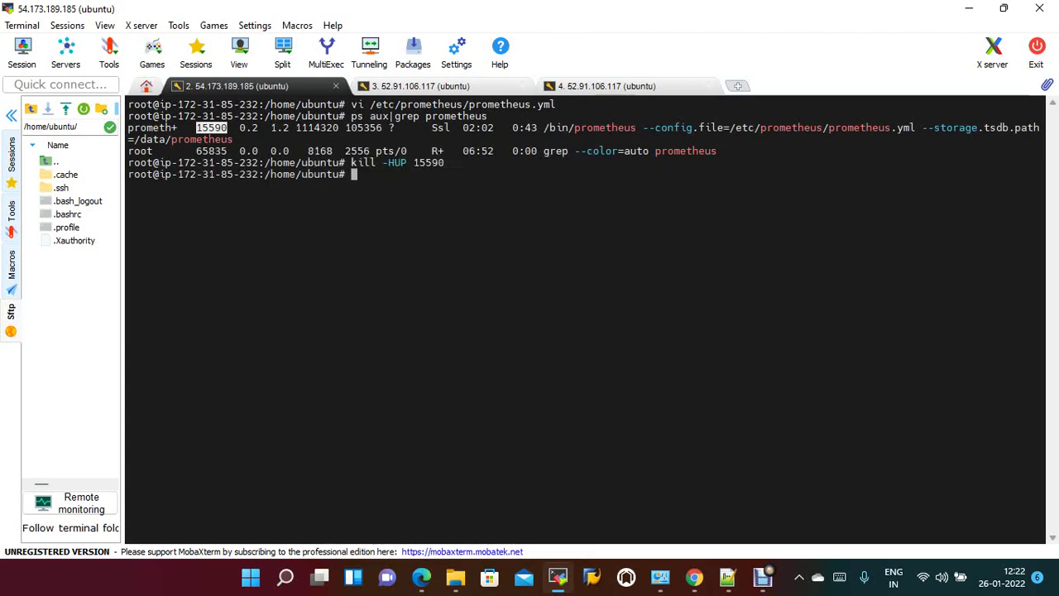
Follow the myprom container logs with docker logs -f to confirm the configuration reload.
{"action": "type", "text": "docker lo"}
{"action": "key", "text": "BackSpace"}
{"action": "type", "text": "ogs -f"}
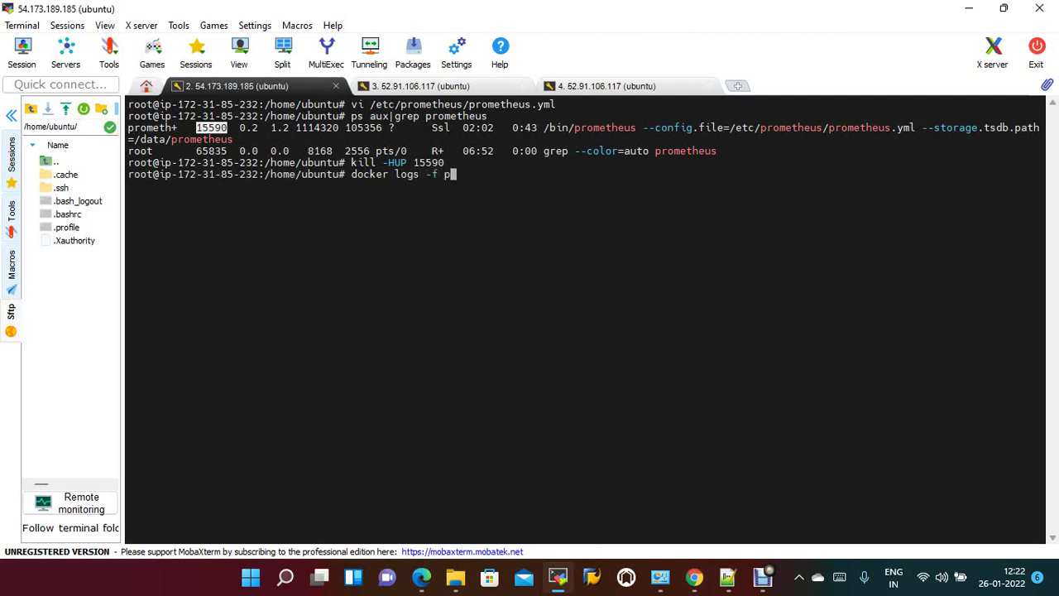
{"action": "type", "text": " myprom"}
{"action": "key", "text": "Return"}
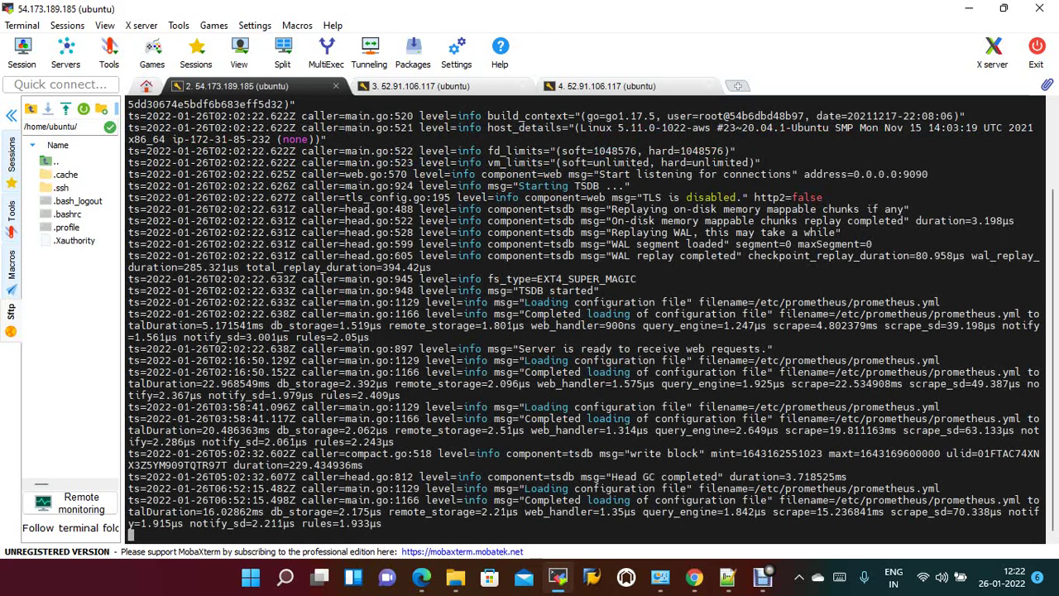
Check the Prometheus Targets page for the jenkins target's status.
{"action": "left_click", "coordinate": [694, 577]}
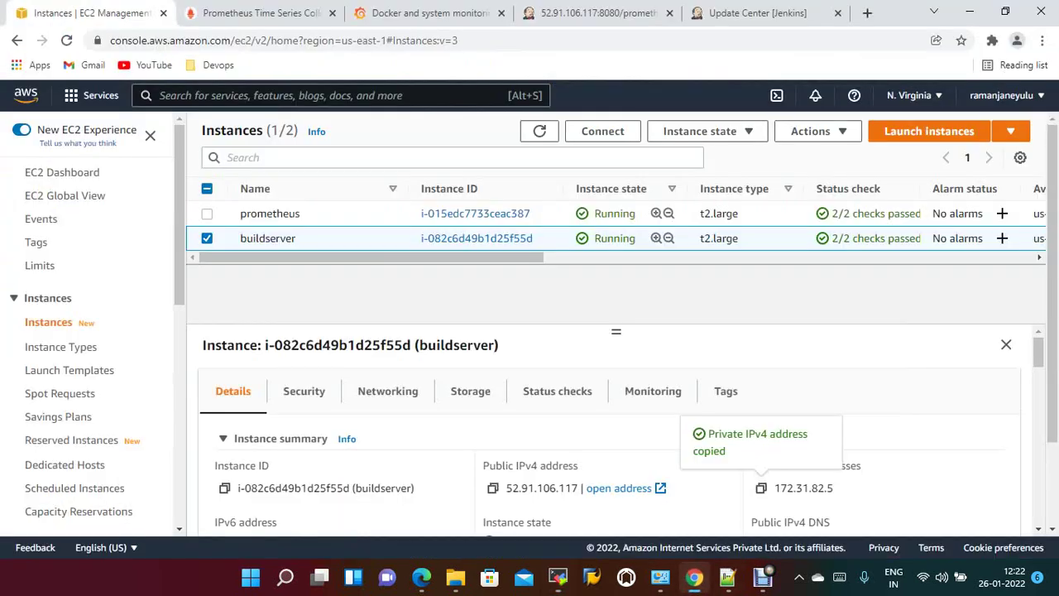
{"action": "left_click", "coordinate": [256, 13]}
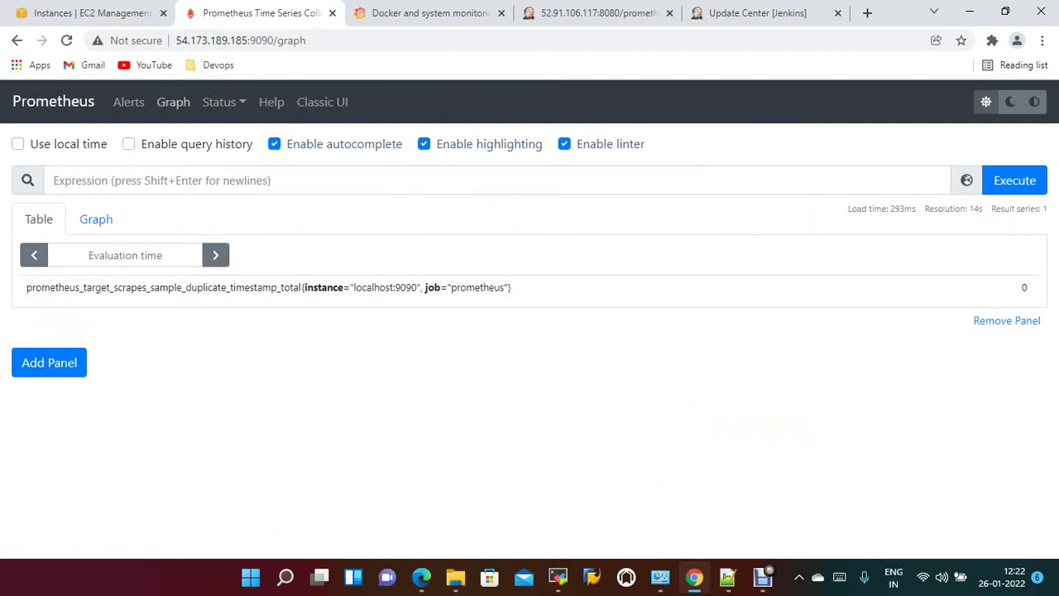
{"action": "left_click", "coordinate": [222, 102]}
{"action": "left_click", "coordinate": [235, 263]}
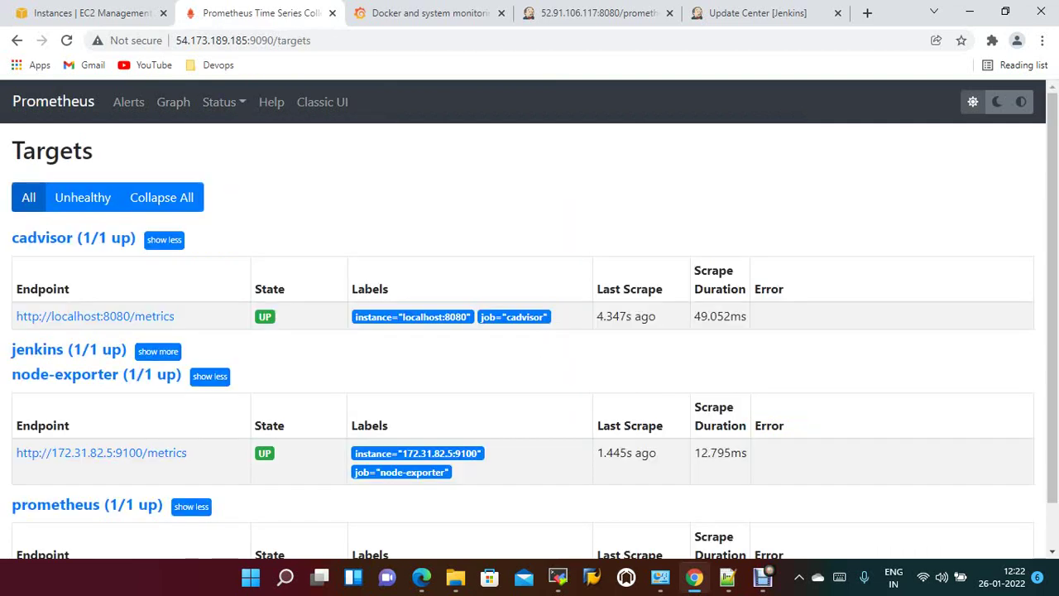
{"action": "left_click", "coordinate": [50, 349]}
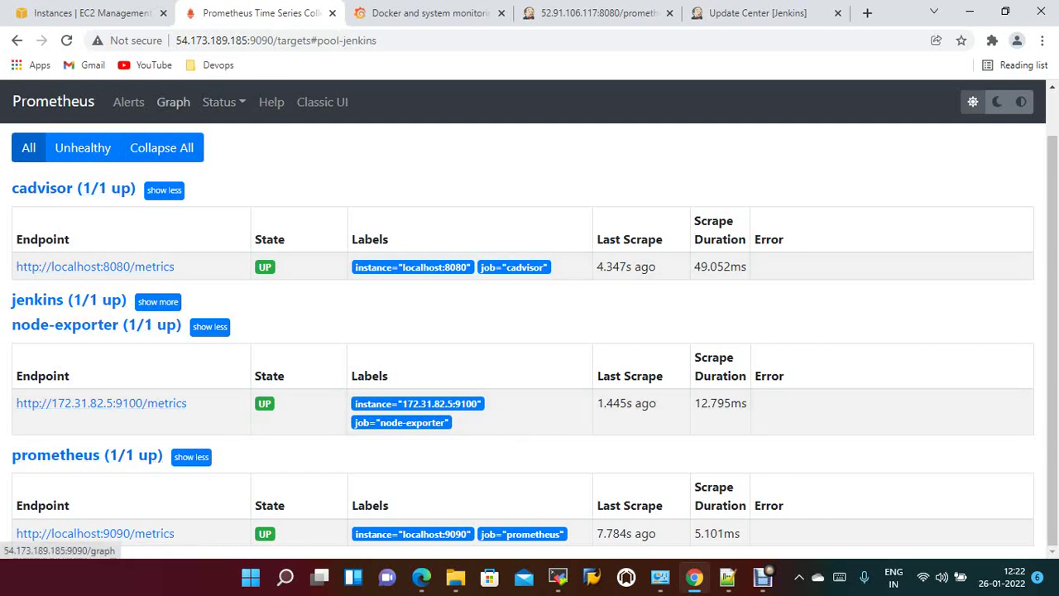
Confirm the jenkins job on the Service Discovery page, then return to Grafana.
{"action": "left_click", "coordinate": [223, 101]}
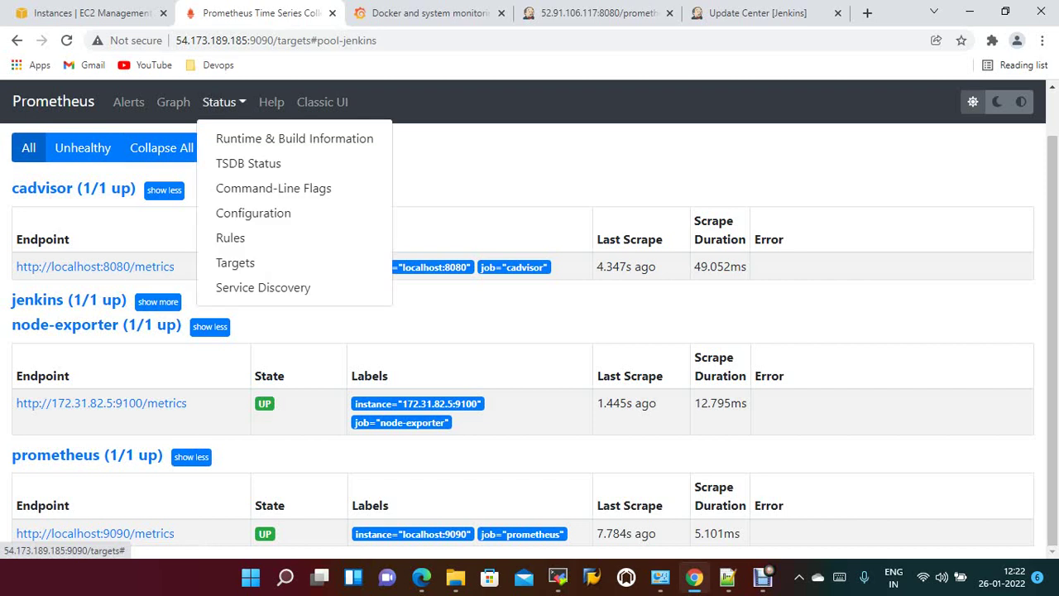
{"action": "left_click", "coordinate": [263, 287]}
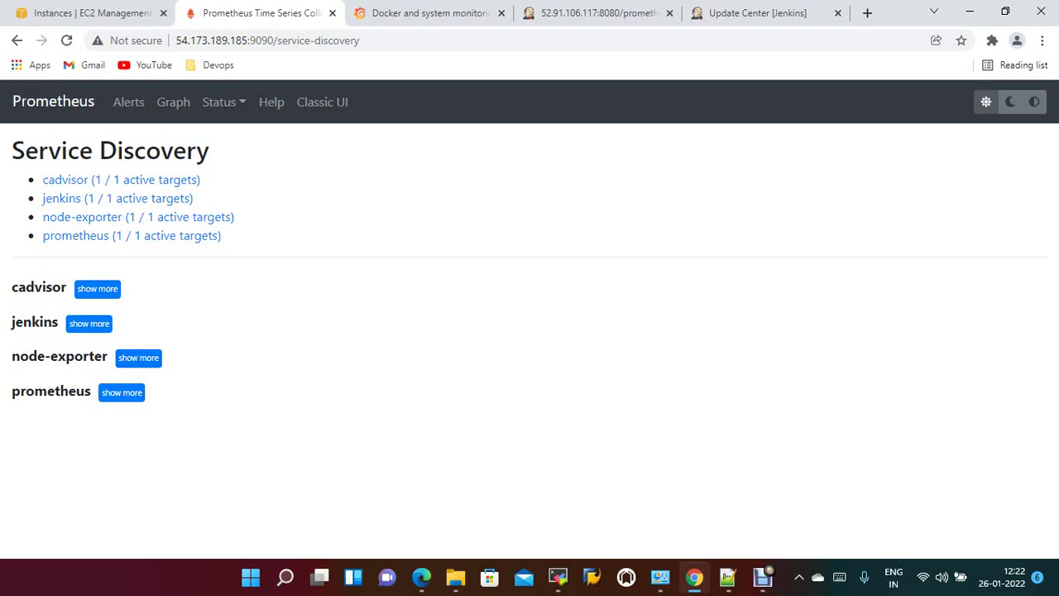
{"action": "left_click", "coordinate": [422, 13]}
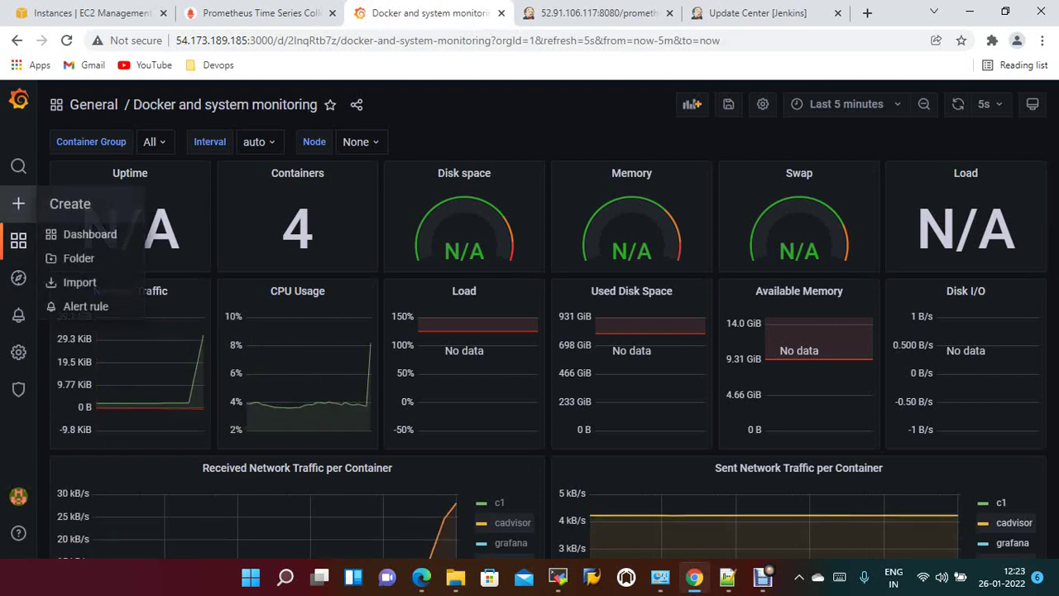
Save the pending Docker monitoring dashboard changes when starting a dashboard import.
{"action": "mouse_move", "coordinate": [19, 240]}
{"action": "mouse_move", "coordinate": [19, 203]}
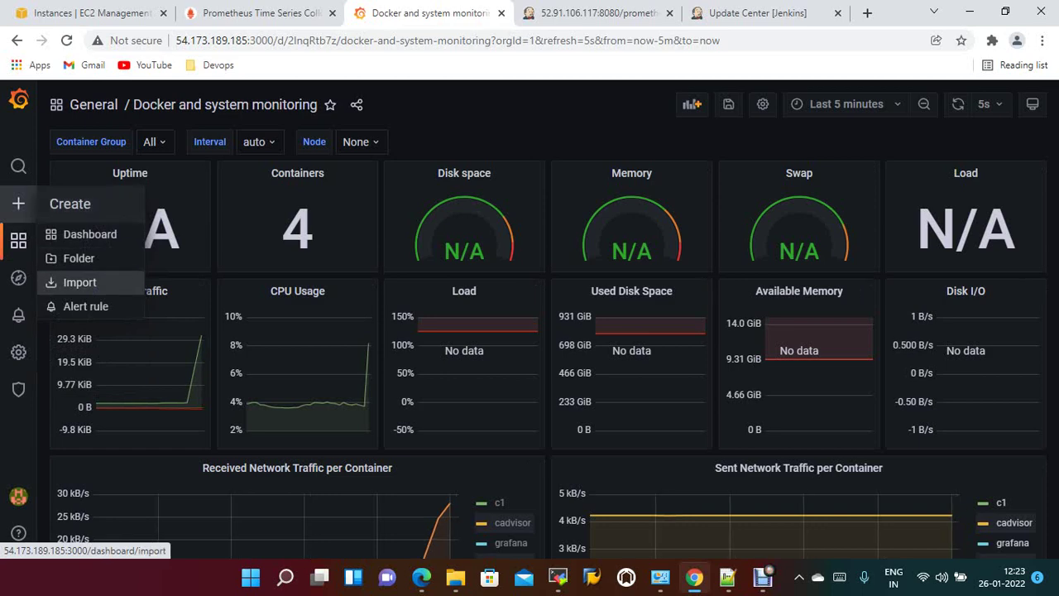
{"action": "left_click", "coordinate": [79, 282]}
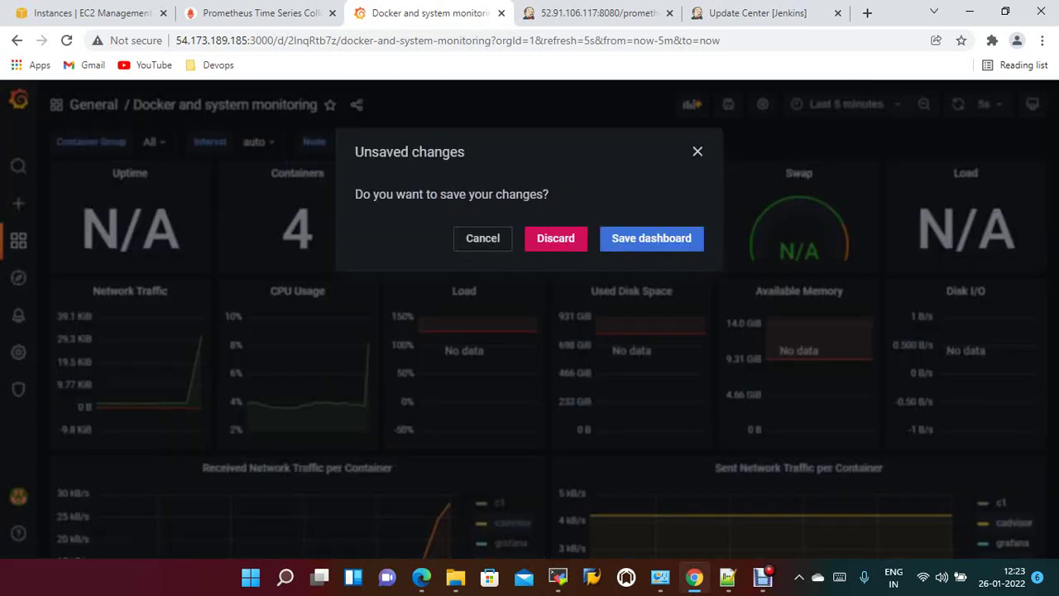
{"action": "left_click", "coordinate": [651, 238]}
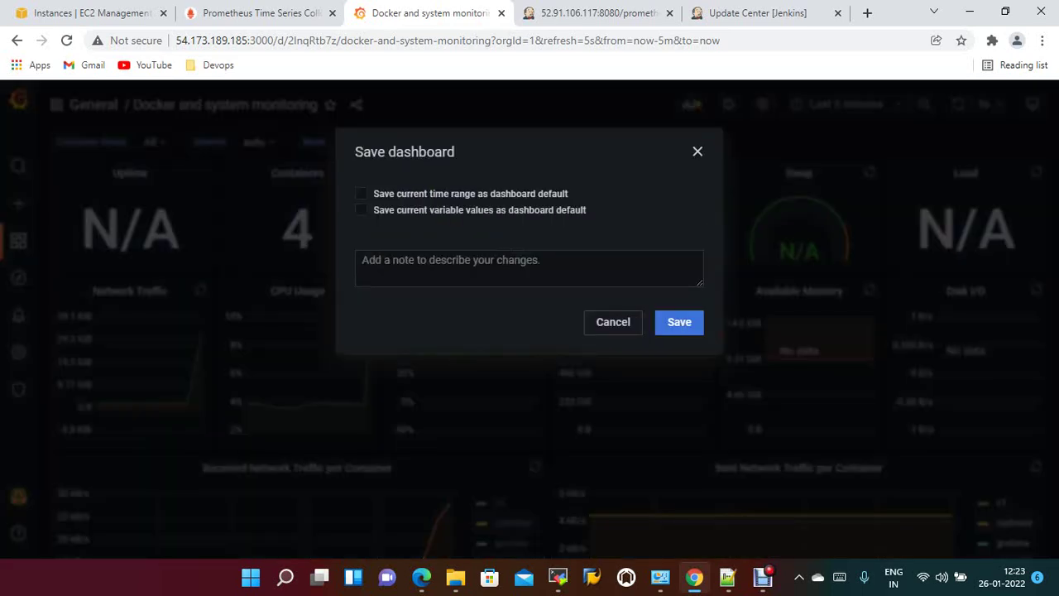
{"action": "left_click", "coordinate": [678, 322]}
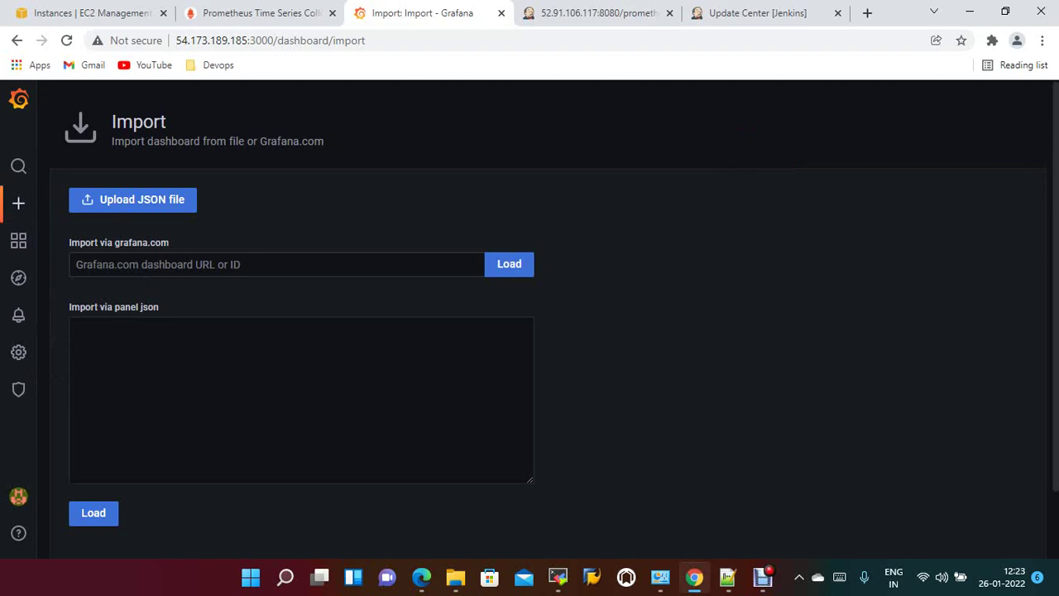
Import Grafana.com dashboard 306 using the Prometheus data source.
{"action": "left_click", "coordinate": [76, 263]}
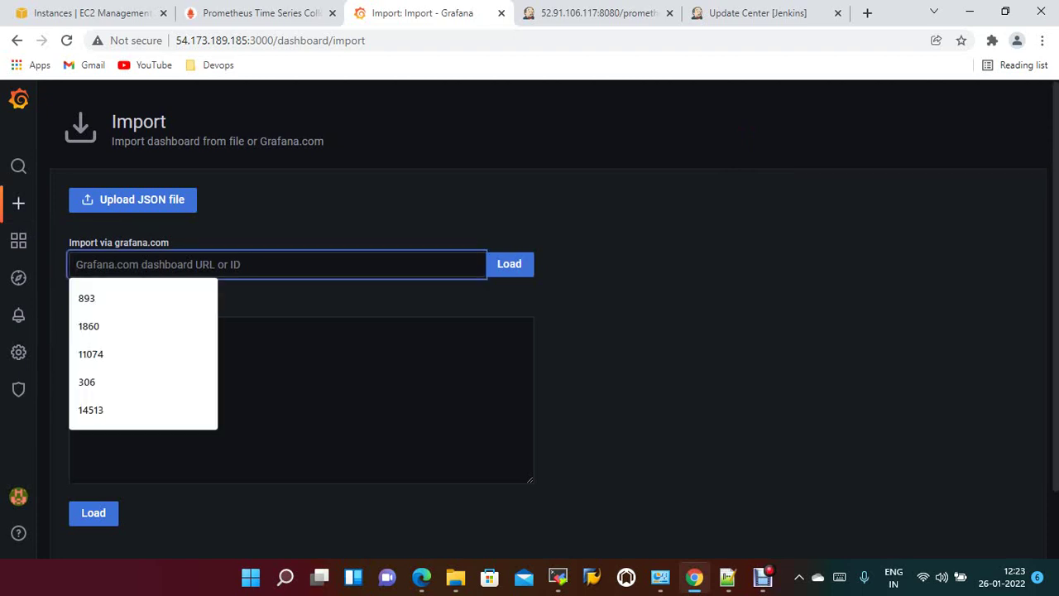
{"action": "type", "text": "306"}
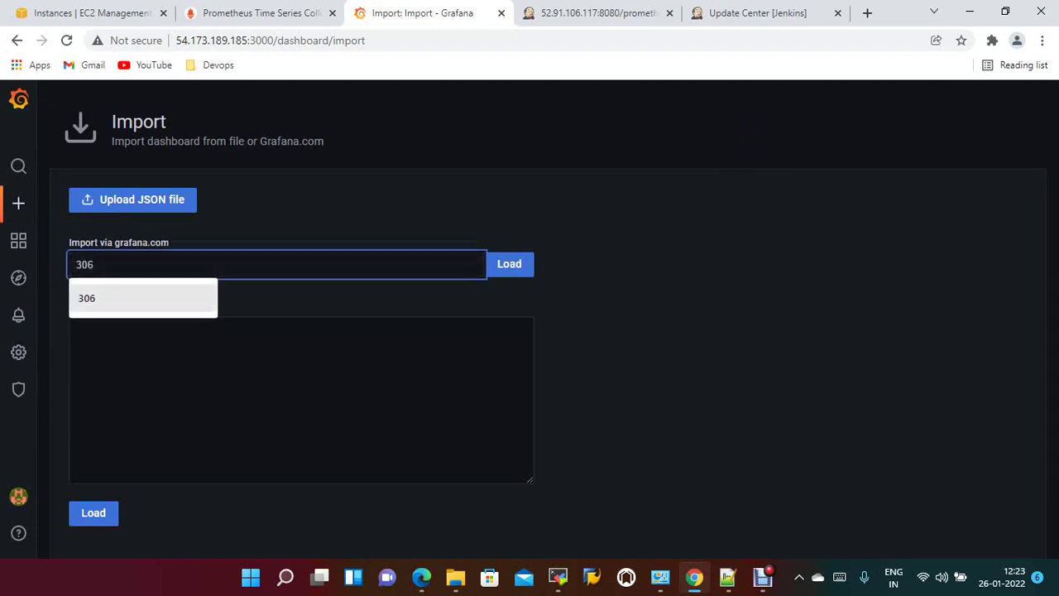
{"action": "left_click", "coordinate": [509, 263]}
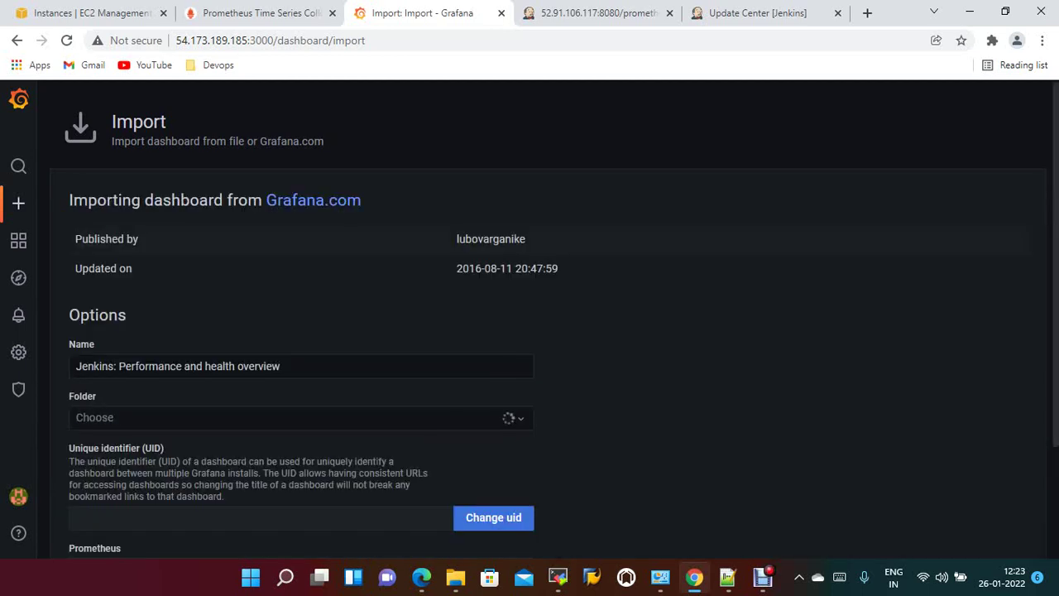
{"action": "scroll", "coordinate": [529, 330], "scroll_direction": "down", "scroll_amount": 2}
{"action": "left_click", "coordinate": [298, 424]}
{"action": "left_click", "coordinate": [166, 447]}
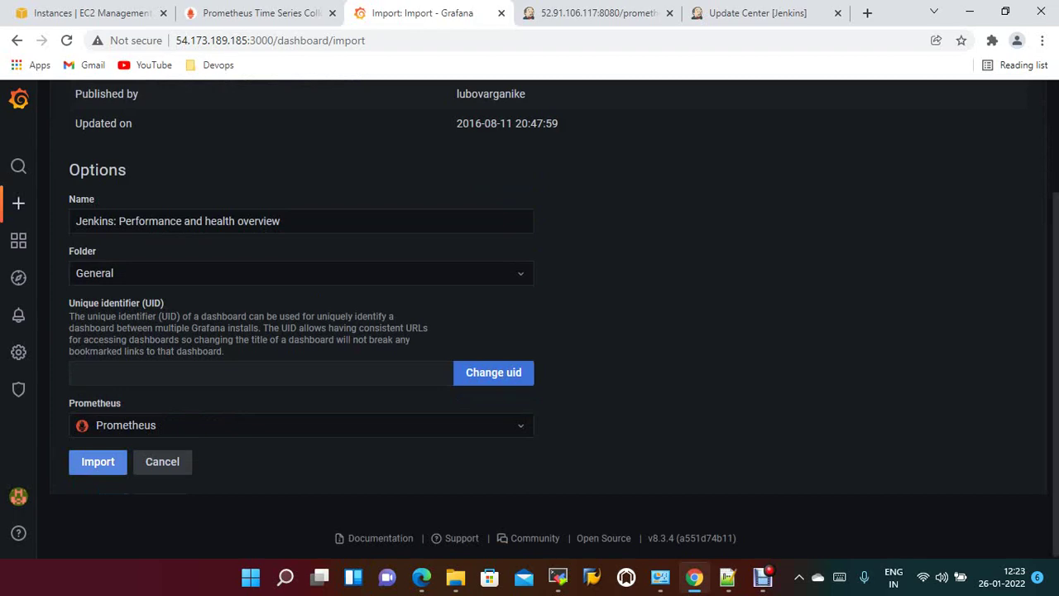
{"action": "left_click", "coordinate": [97, 461]}
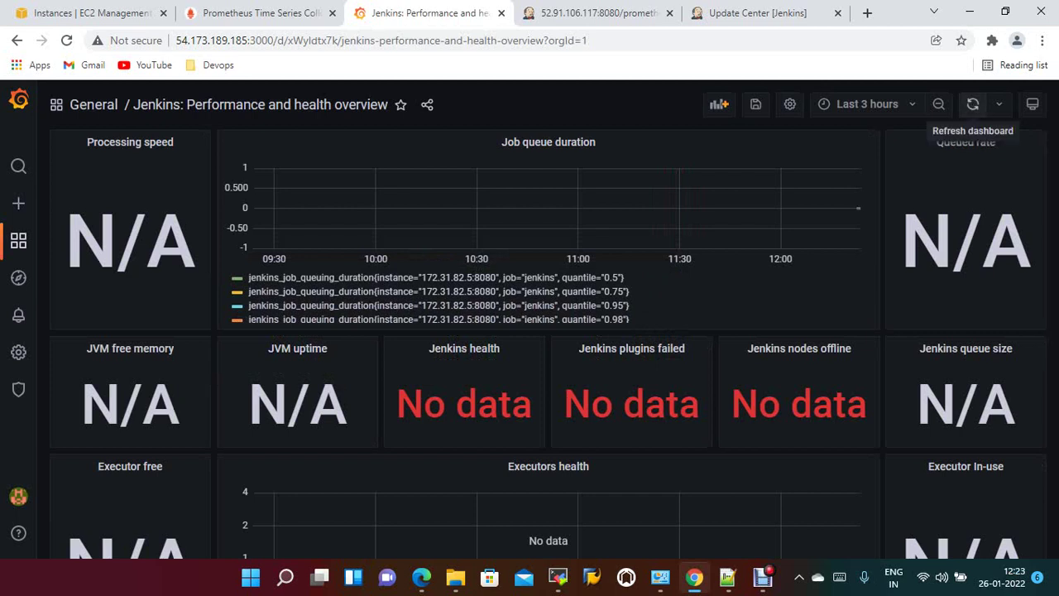
Set the Jenkins dashboard to auto-refresh every 5s with a Last 5 minutes time range.
{"action": "left_click", "coordinate": [999, 104]}
{"action": "left_click", "coordinate": [986, 152]}
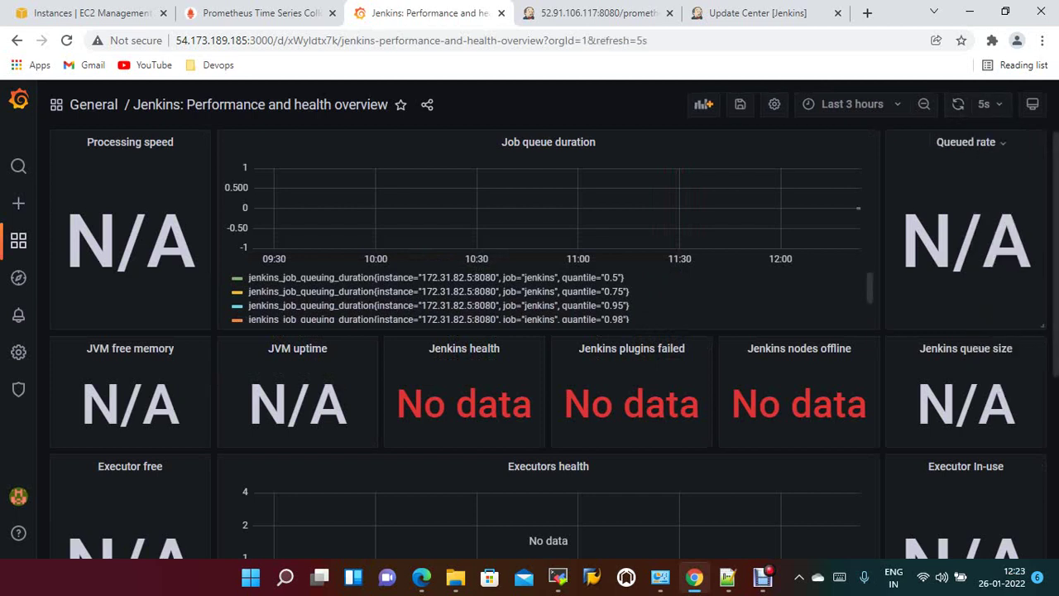
{"action": "left_click", "coordinate": [852, 103]}
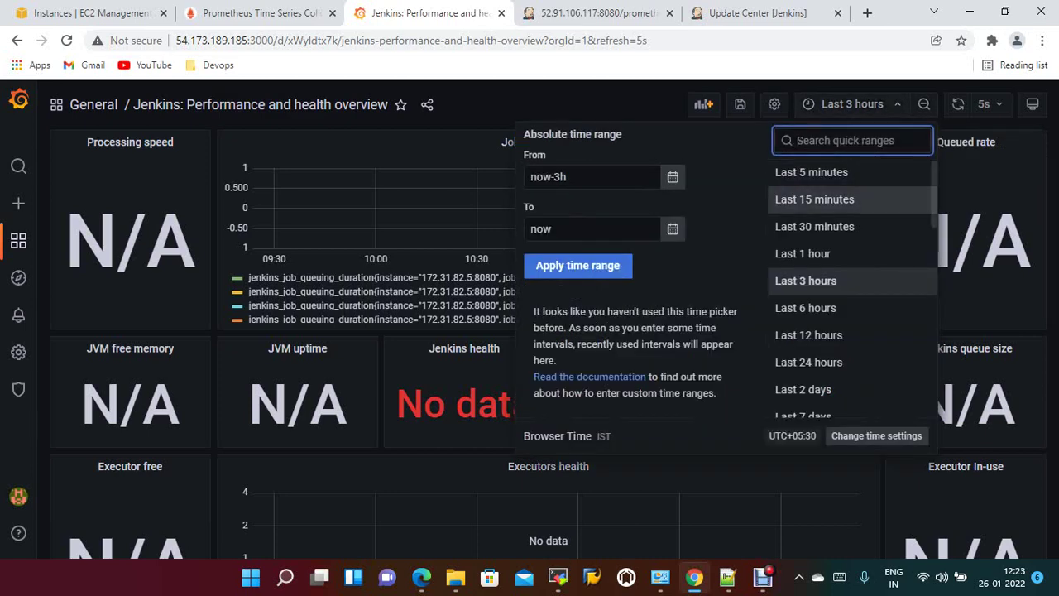
{"action": "left_click", "coordinate": [811, 172]}
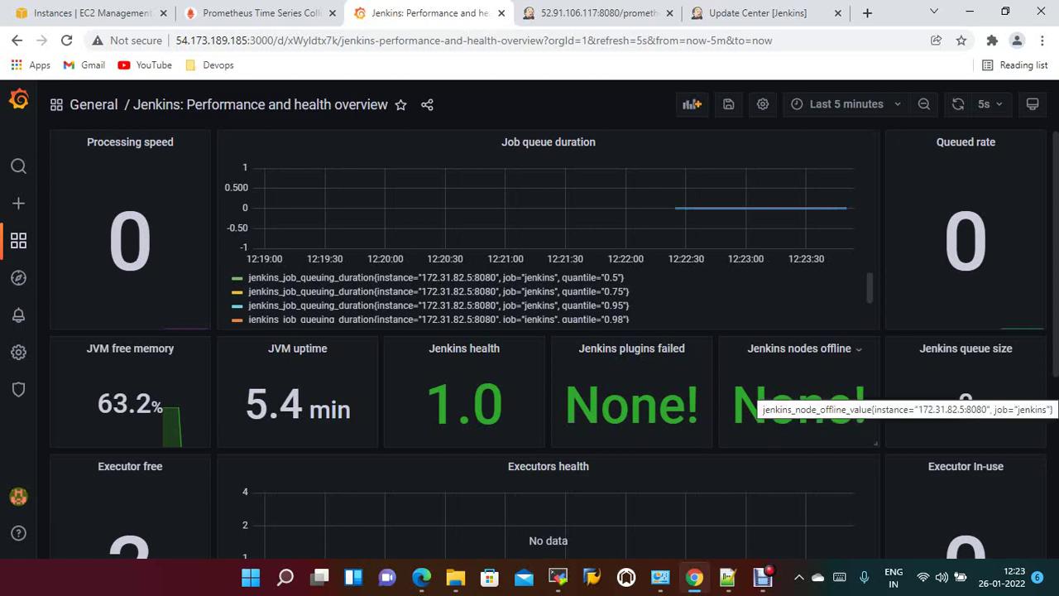
{"action": "scroll", "coordinate": [756, 406], "scroll_direction": "down", "scroll_amount": 2}
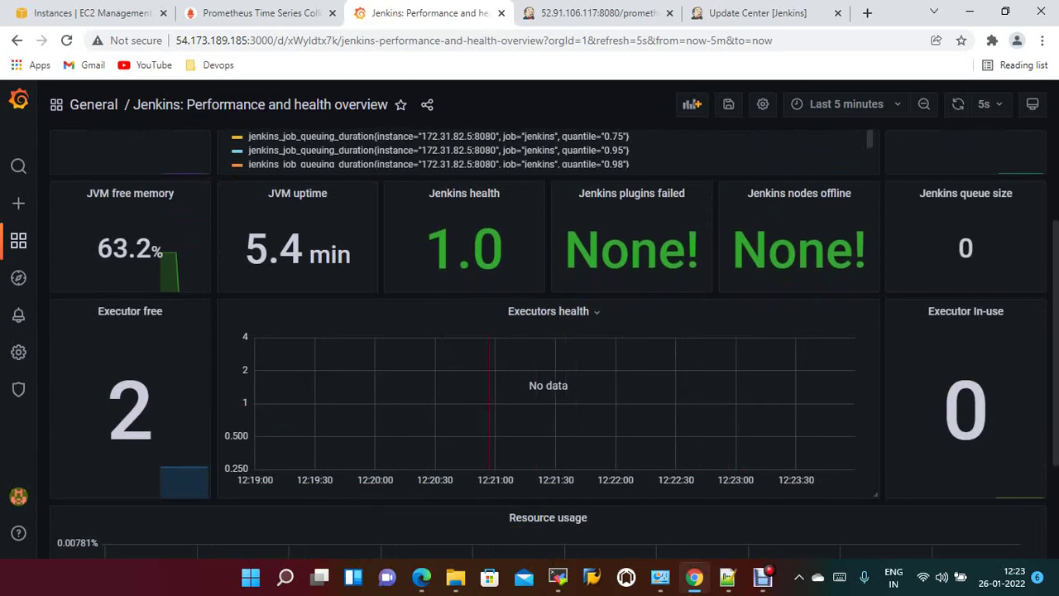
Return from the Jenkins plugin manager to the Jenkins dashboard.
{"action": "scroll", "coordinate": [756, 405], "scroll_direction": "down", "scroll_amount": 2}
{"action": "scroll", "coordinate": [755, 405], "scroll_direction": "up", "scroll_amount": 4}
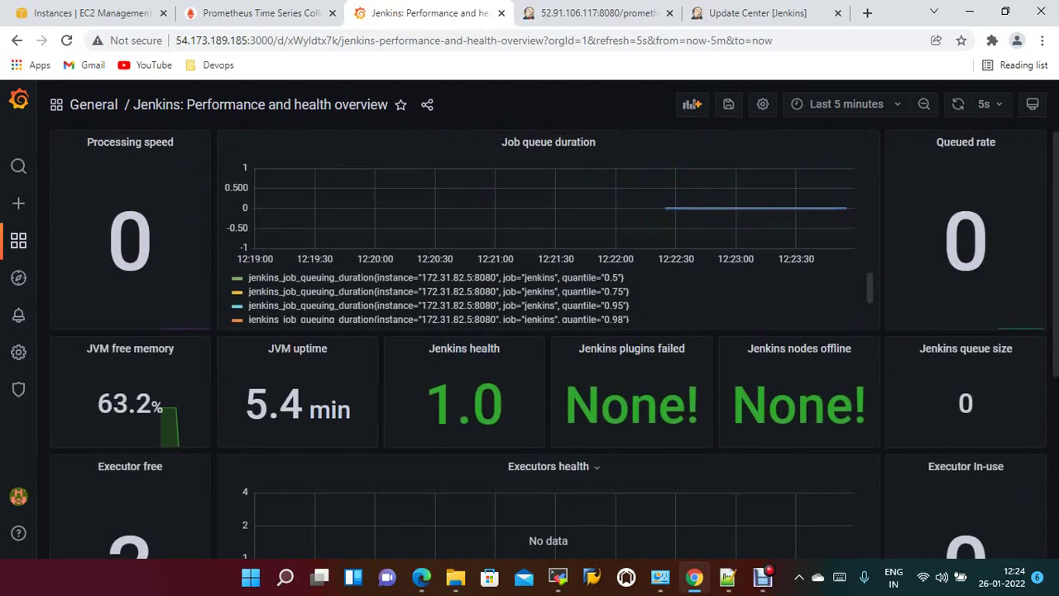
{"action": "left_click", "coordinate": [757, 12]}
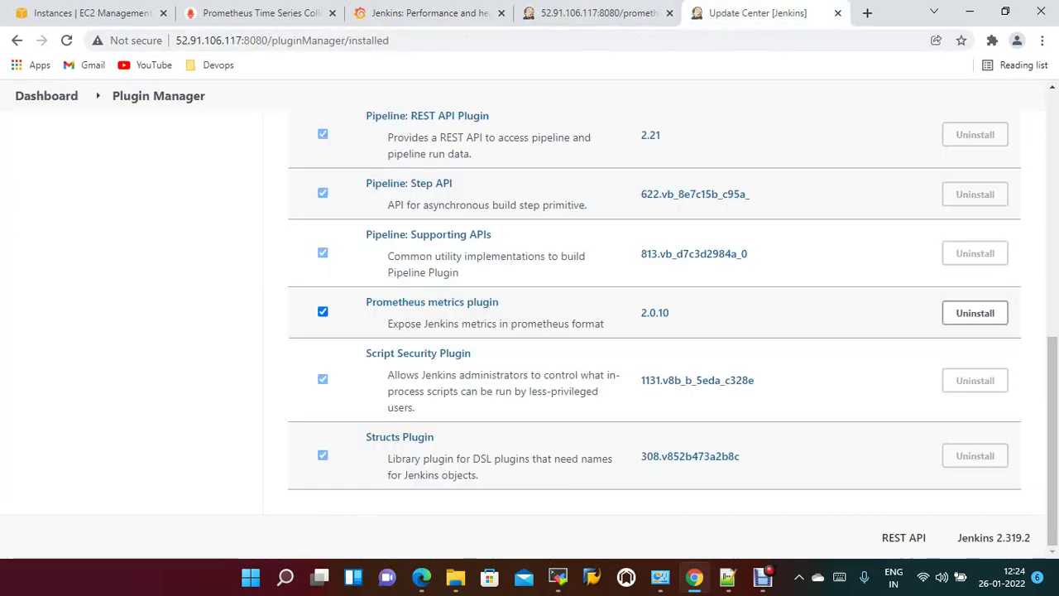
{"action": "scroll", "coordinate": [653, 331], "scroll_direction": "up", "scroll_amount": 7}
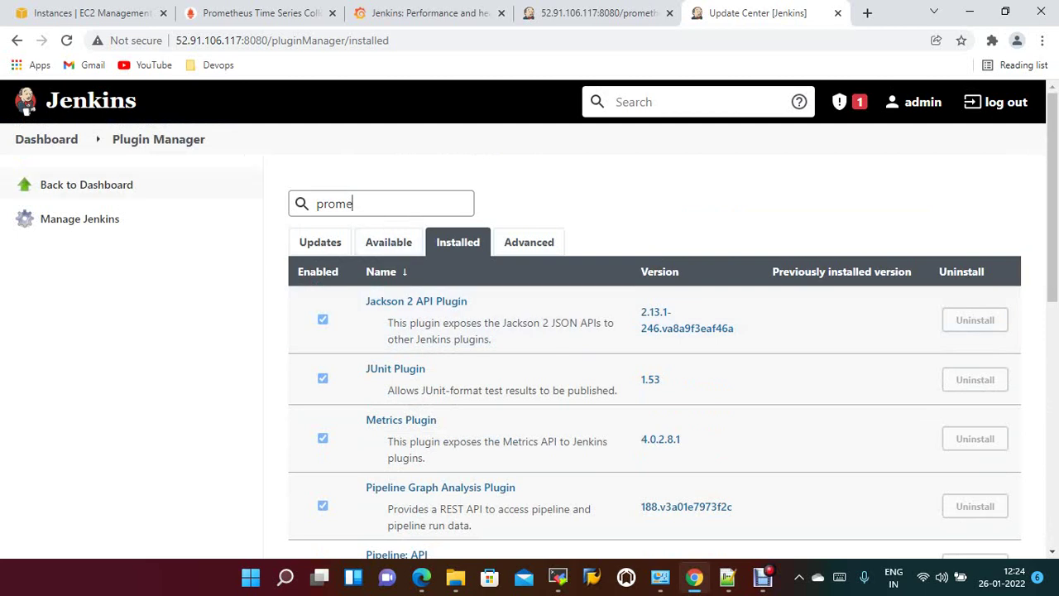
{"action": "left_click", "coordinate": [46, 139]}
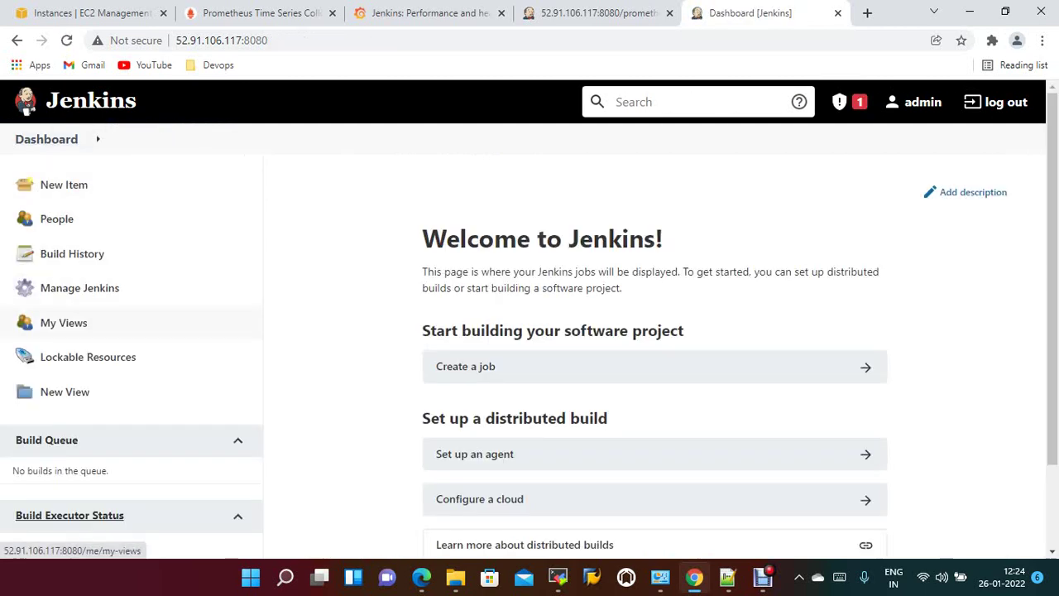
Start a new Jenkins item named firstjobdemo.
{"action": "left_click", "coordinate": [64, 185]}
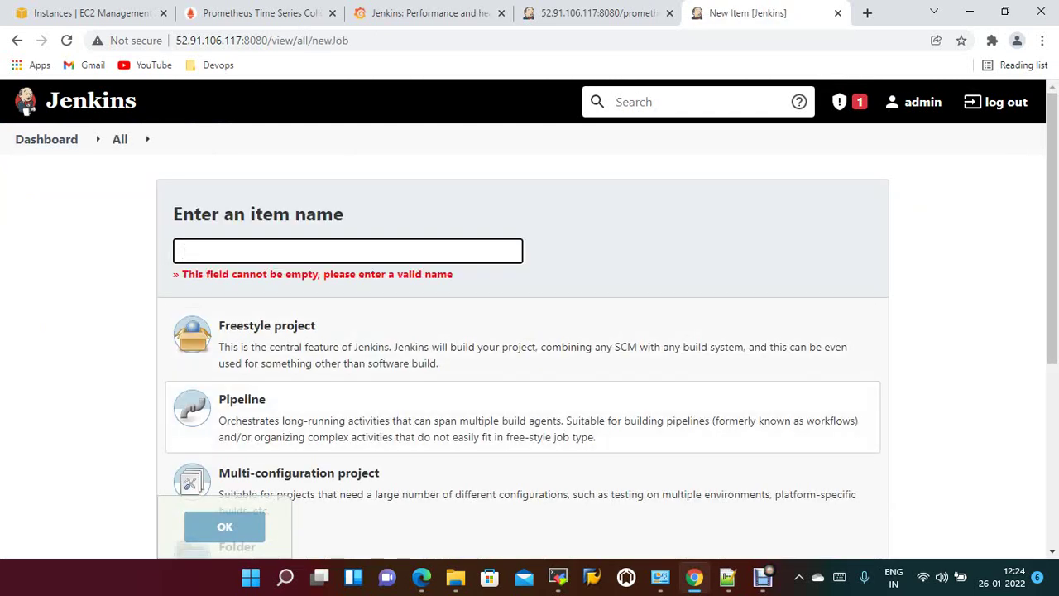
{"action": "type", "text": "firstjab"}
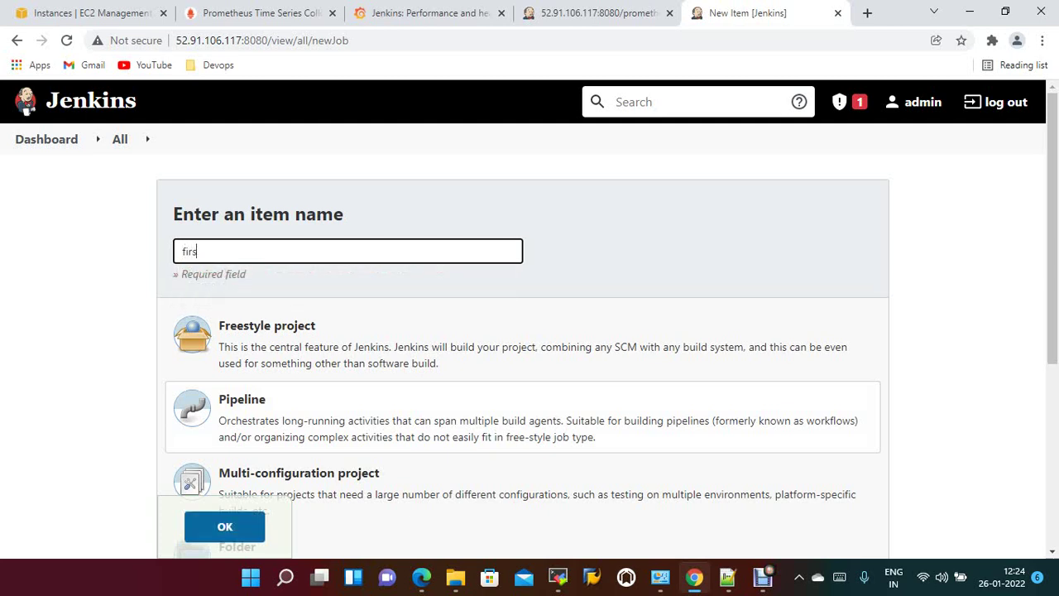
{"action": "key", "text": "BackSpace"}
{"action": "key", "text": "BackSpace"}
{"action": "key", "text": "BackSpace"}
{"action": "key", "text": "BackSpace"}
{"action": "key", "text": "BackSpace"}
{"action": "key", "text": "BackSpace"}
{"action": "key", "text": "BackSpace"}
{"action": "key", "text": "BackSpace"}
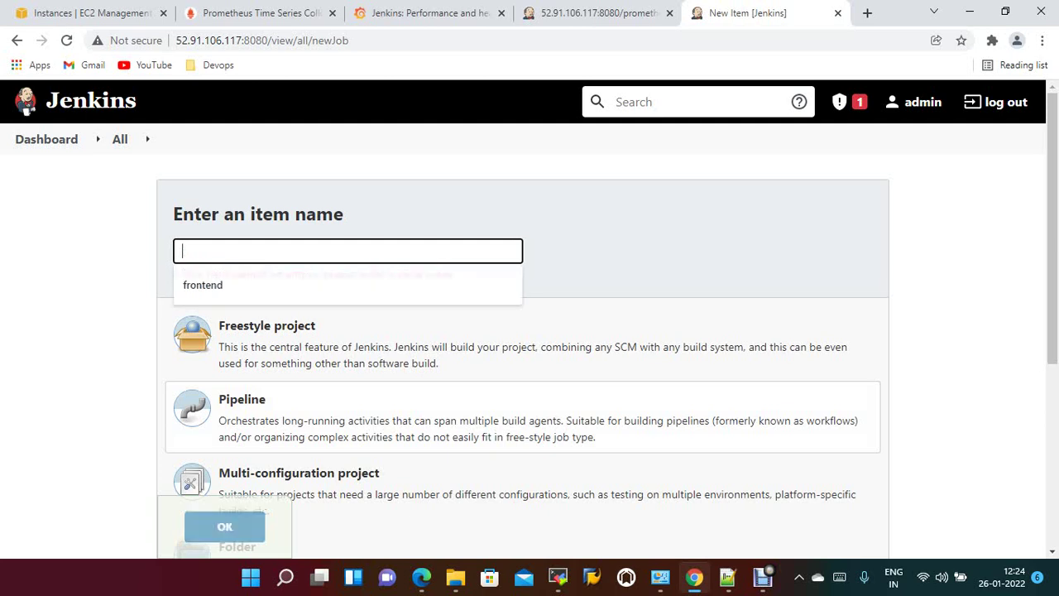
{"action": "type", "text": "fi"}
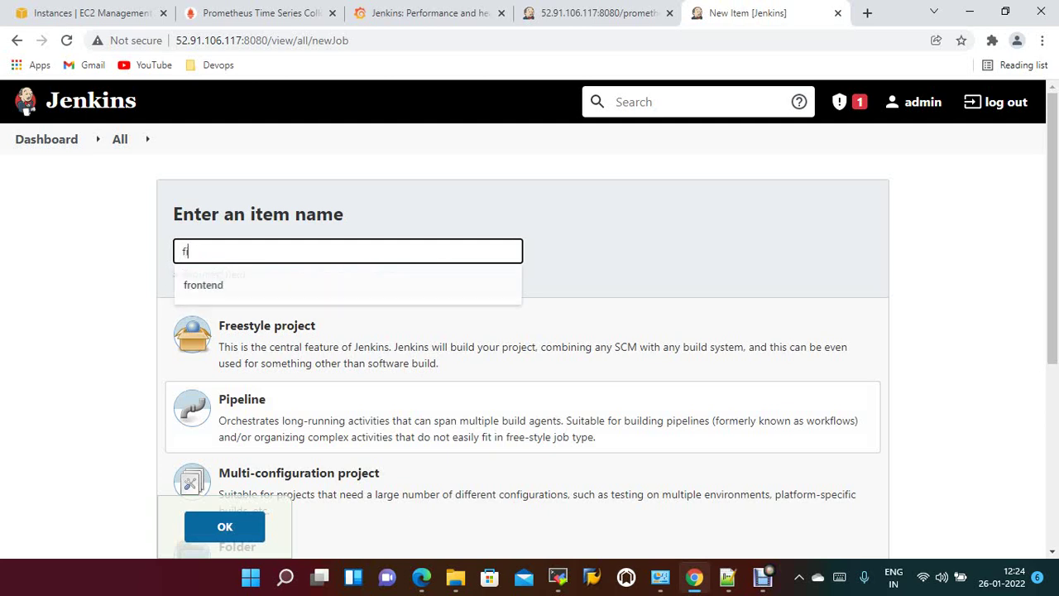
{"action": "type", "text": "rstjobdemo"}
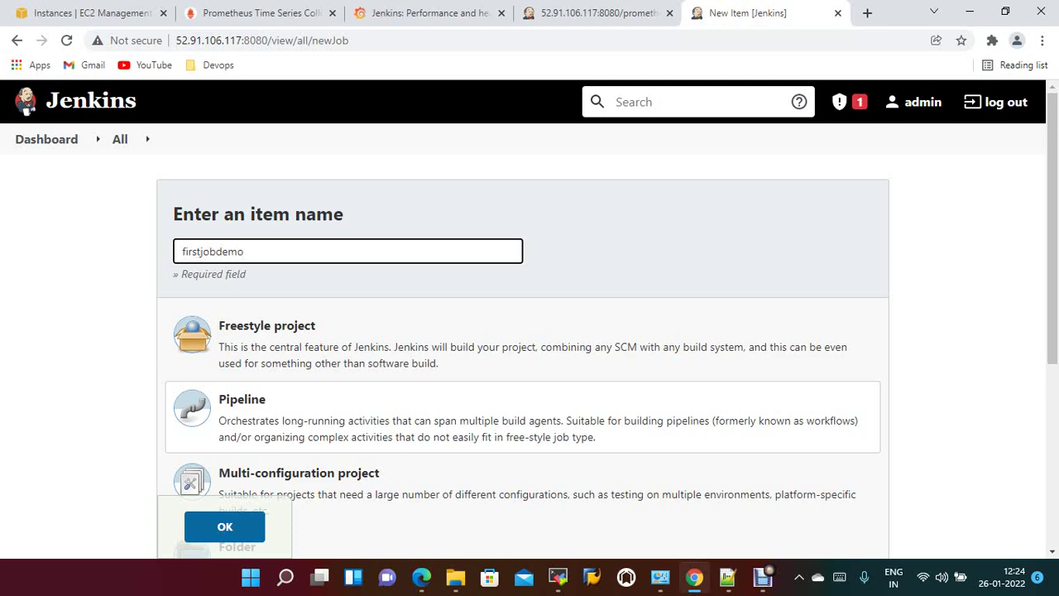
{"action": "scroll", "coordinate": [529, 331], "scroll_direction": "down", "scroll_amount": 2}
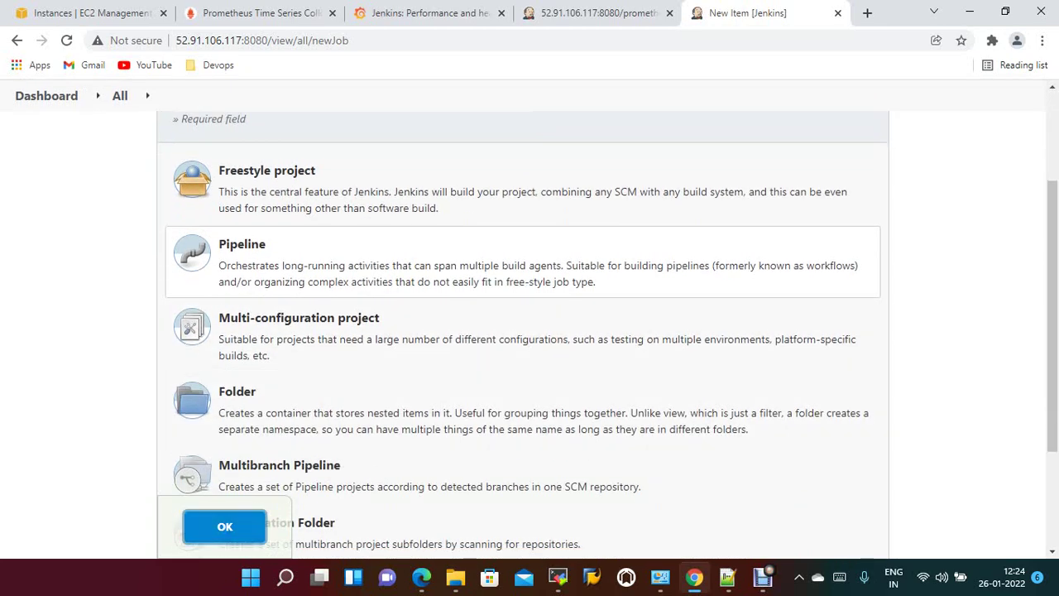
Create firstjobdemo as a Pipeline using the Hello World sample script and apply it.
{"action": "left_click", "coordinate": [224, 526]}
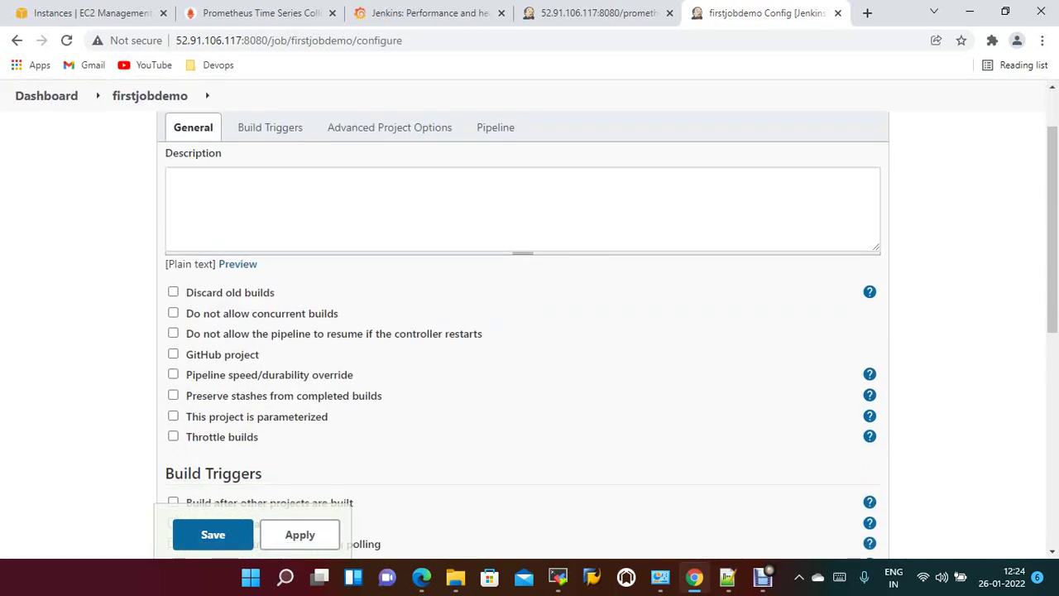
{"action": "left_click", "coordinate": [494, 127]}
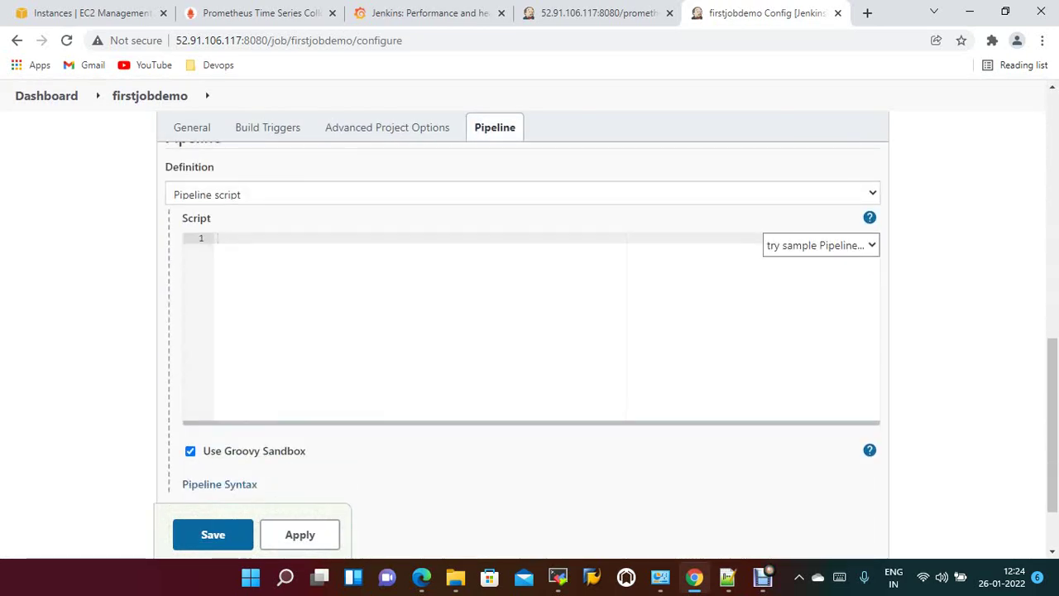
{"action": "left_click", "coordinate": [820, 244]}
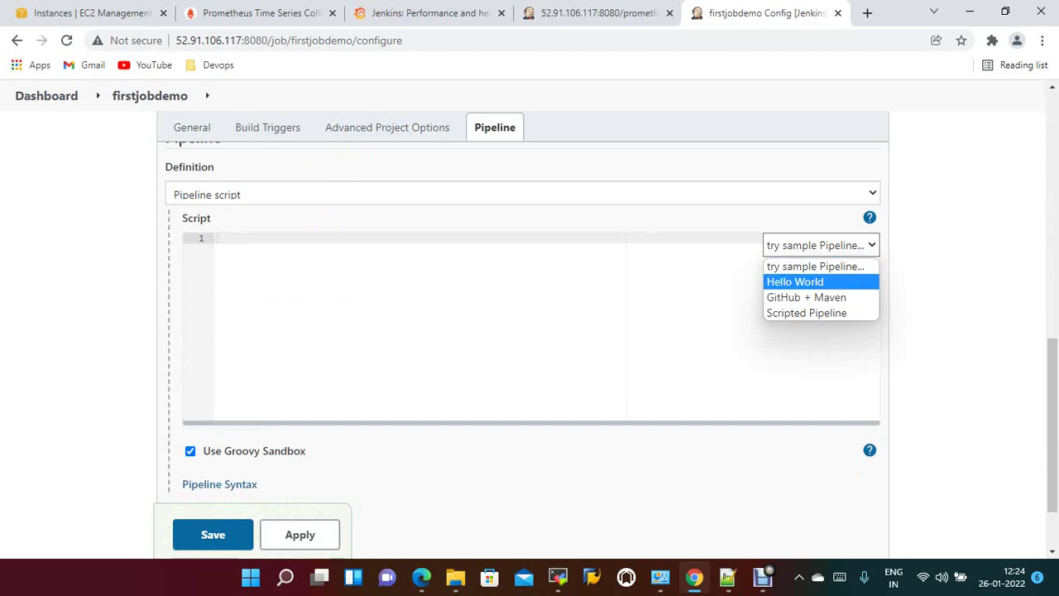
{"action": "key", "text": "Return"}
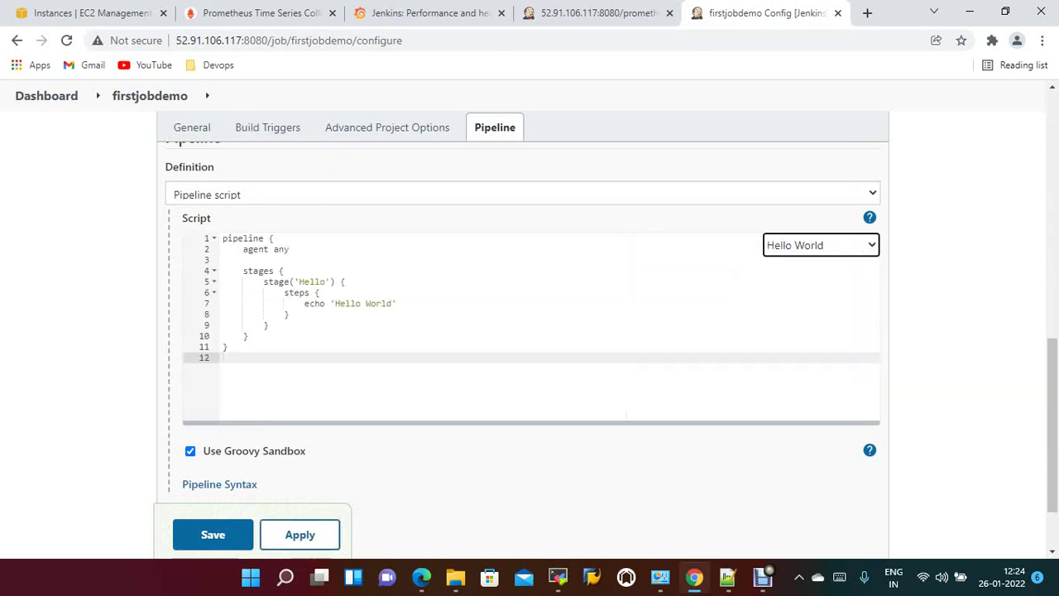
{"action": "left_click", "coordinate": [299, 535]}
Save and run firstjobdemo, then check build #1's console log for Hello World and Finished: SUCCESS.
{"action": "left_click", "coordinate": [213, 534]}
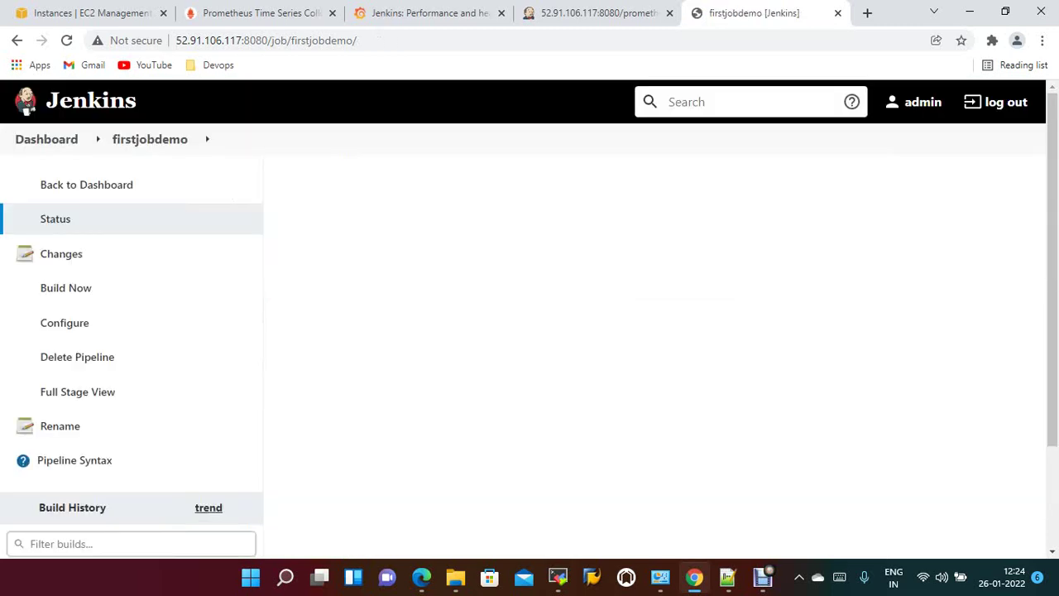
{"action": "left_click", "coordinate": [66, 288]}
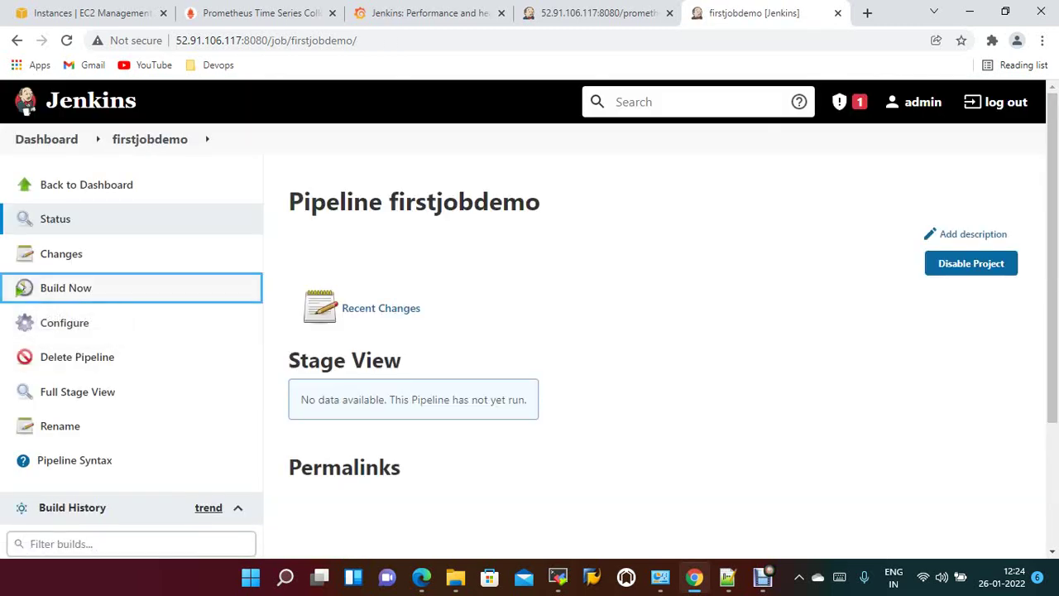
{"action": "scroll", "coordinate": [530, 327], "scroll_direction": "down", "scroll_amount": 3}
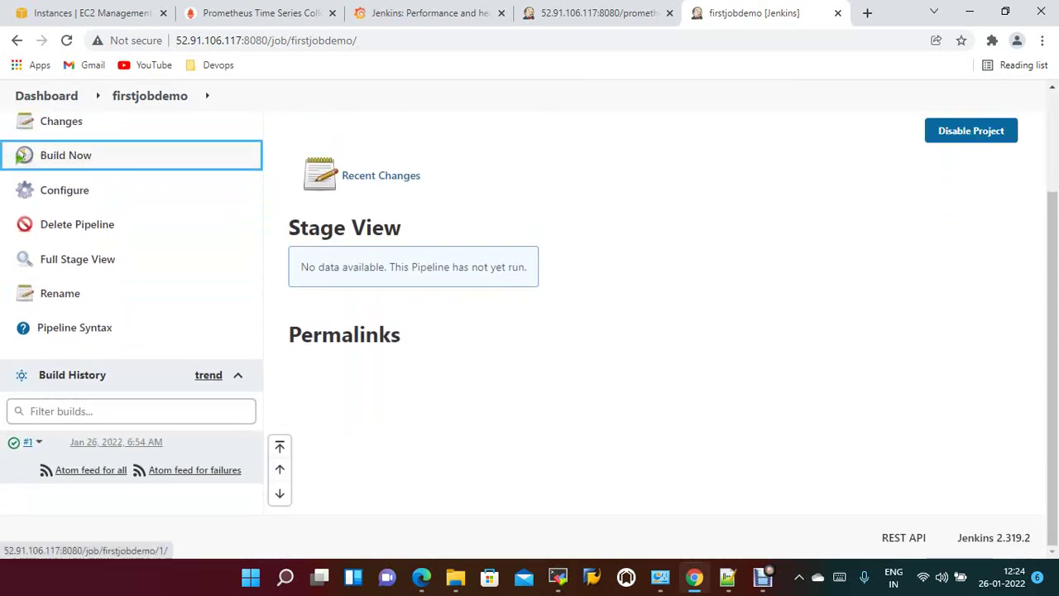
{"action": "left_click", "coordinate": [28, 442]}
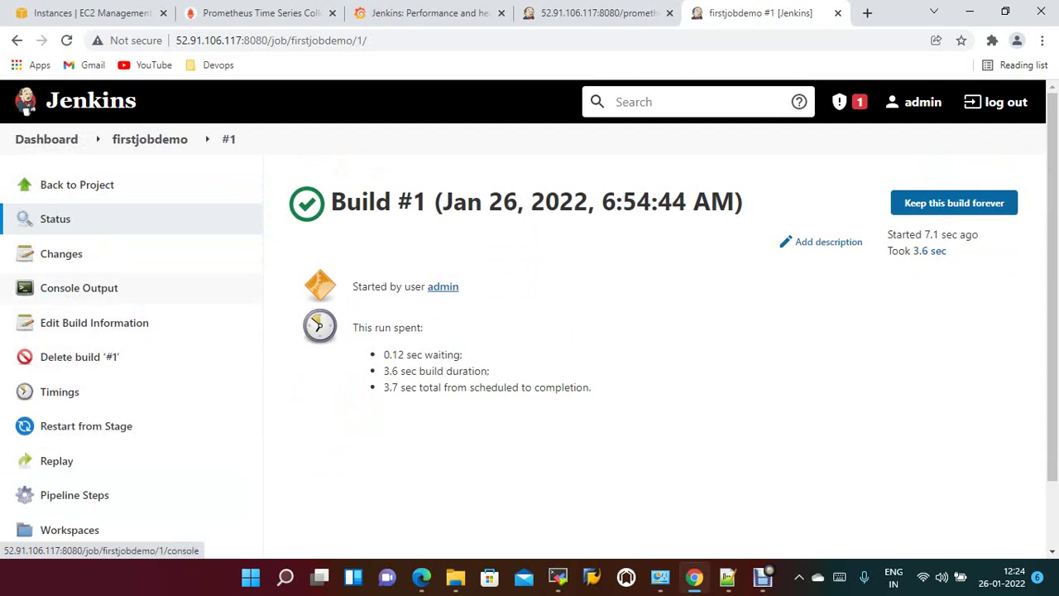
{"action": "left_click", "coordinate": [78, 287]}
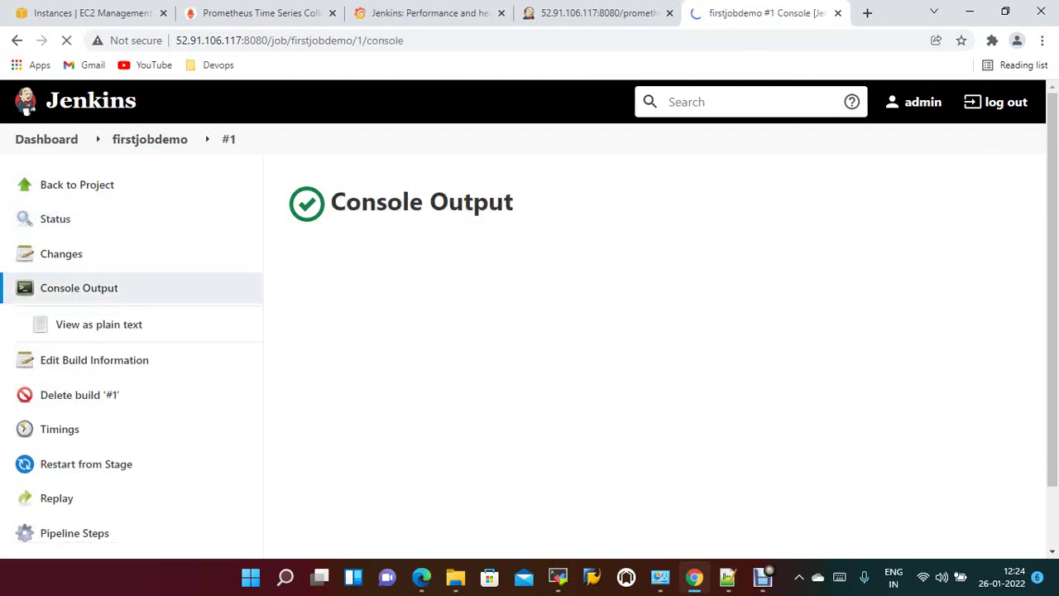
{"action": "scroll", "coordinate": [529, 331], "scroll_direction": "down", "scroll_amount": 2}
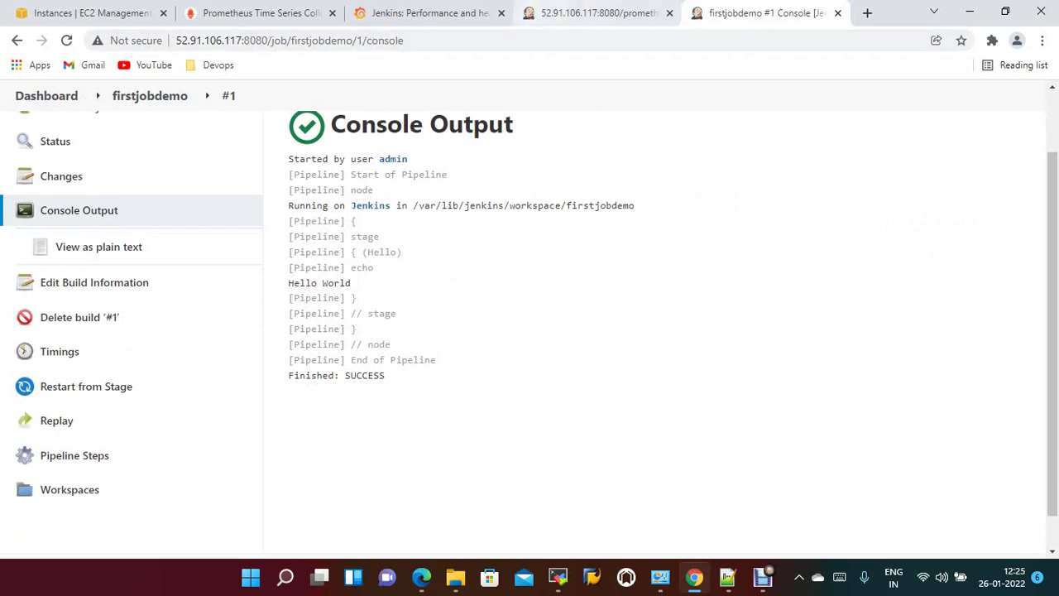
Return to the Grafana Jenkins dashboard and refresh it with the latest metrics.
{"action": "left_click", "coordinate": [421, 12]}
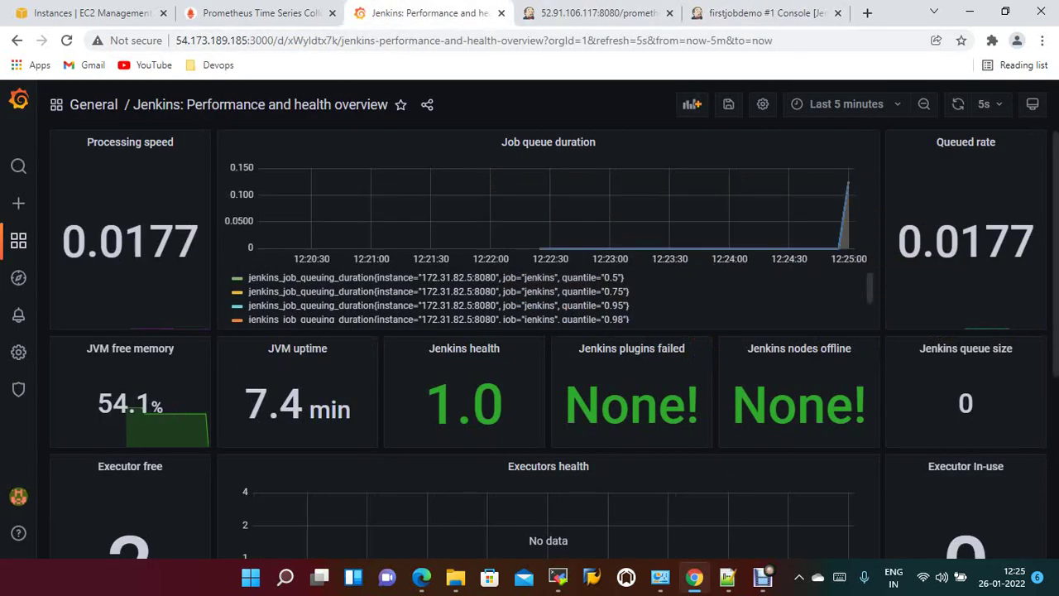
{"action": "scroll", "coordinate": [547, 347], "scroll_direction": "down", "scroll_amount": 5}
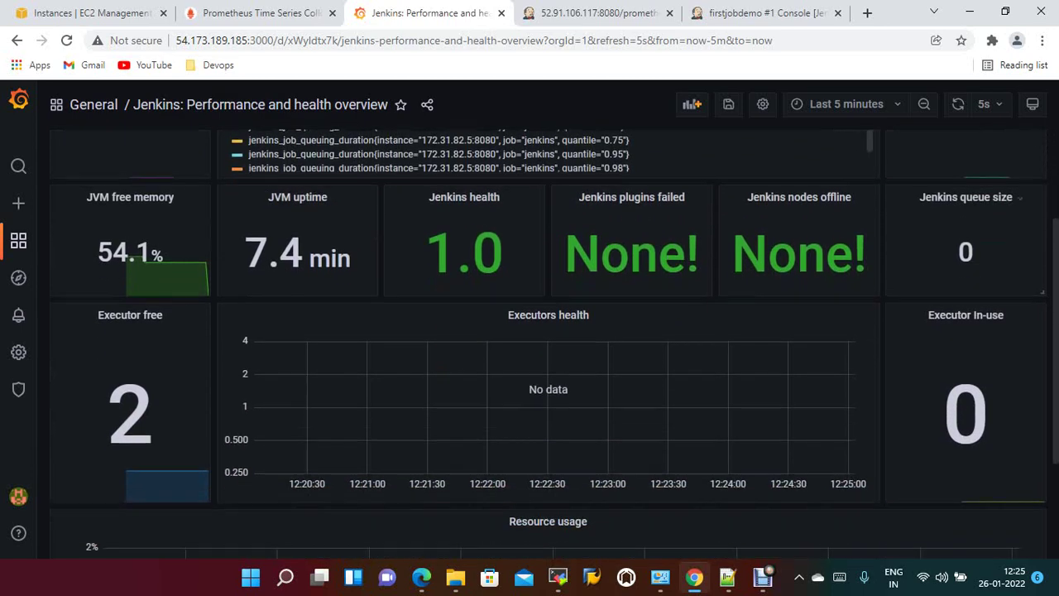
{"action": "scroll", "coordinate": [636, 240], "scroll_direction": "up", "scroll_amount": 5}
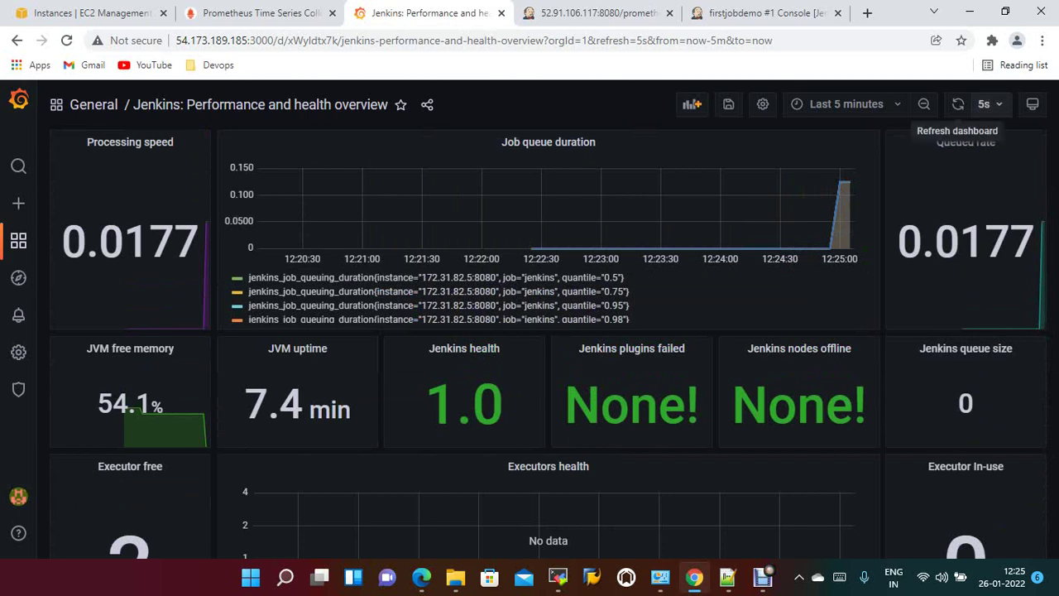
{"action": "left_click", "coordinate": [958, 103]}
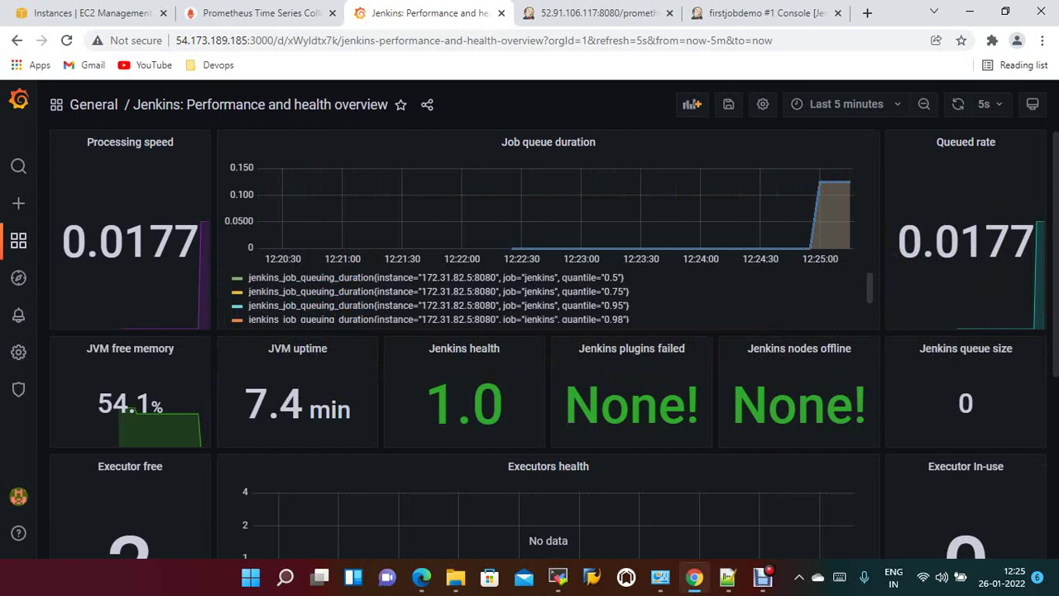
Review the refreshed panels for the job queue duration spike near 12:25.
{"action": "scroll", "coordinate": [547, 344], "scroll_direction": "down", "scroll_amount": 3}
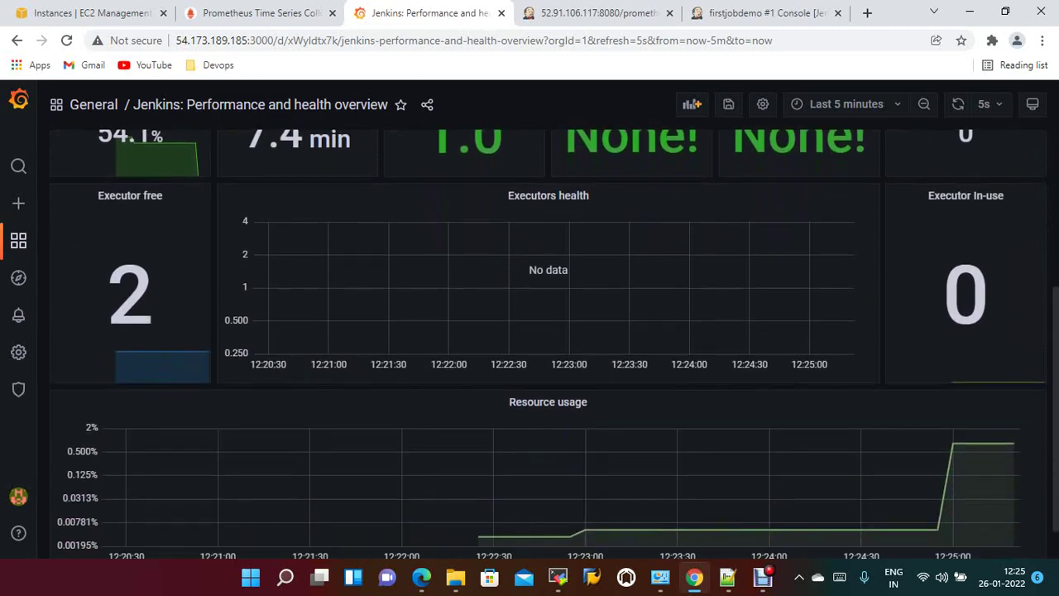
{"action": "scroll", "coordinate": [547, 344], "scroll_direction": "up", "scroll_amount": 3}
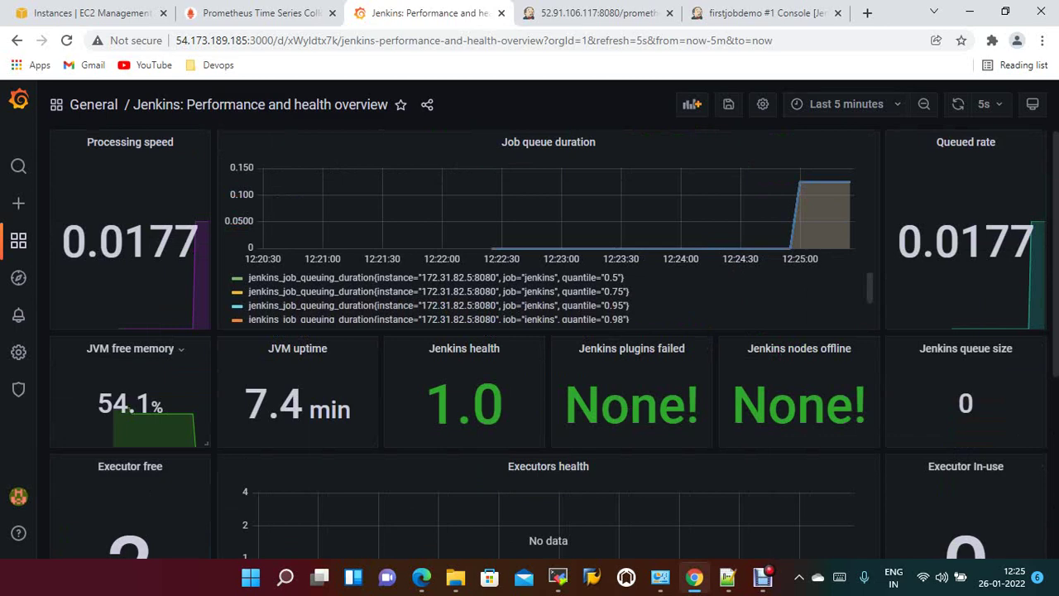
{"action": "scroll", "coordinate": [548, 344], "scroll_direction": "down", "scroll_amount": 3}
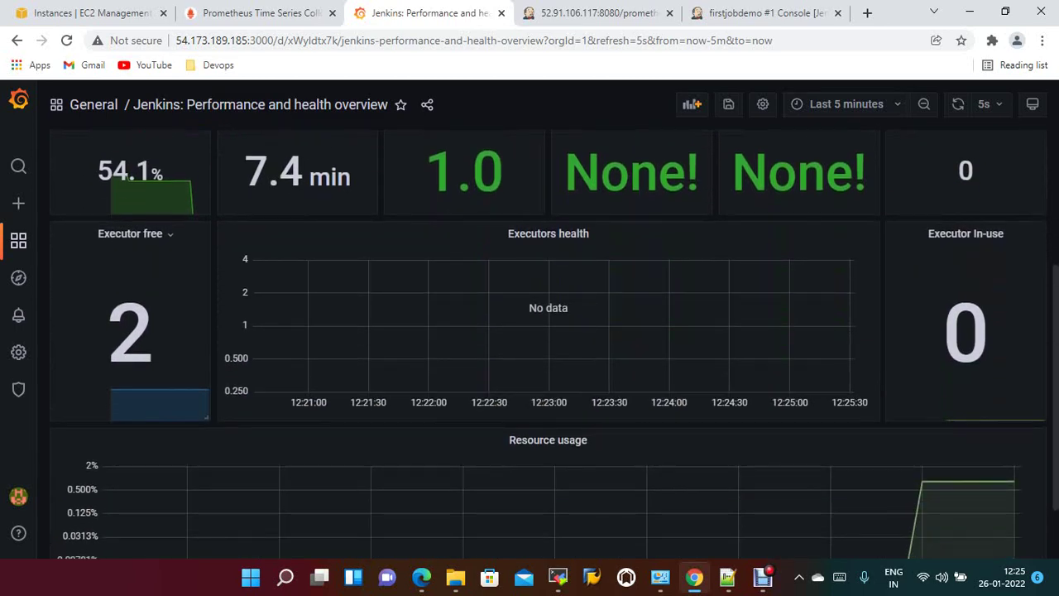
{"action": "scroll", "coordinate": [548, 344], "scroll_direction": "up", "scroll_amount": 3}
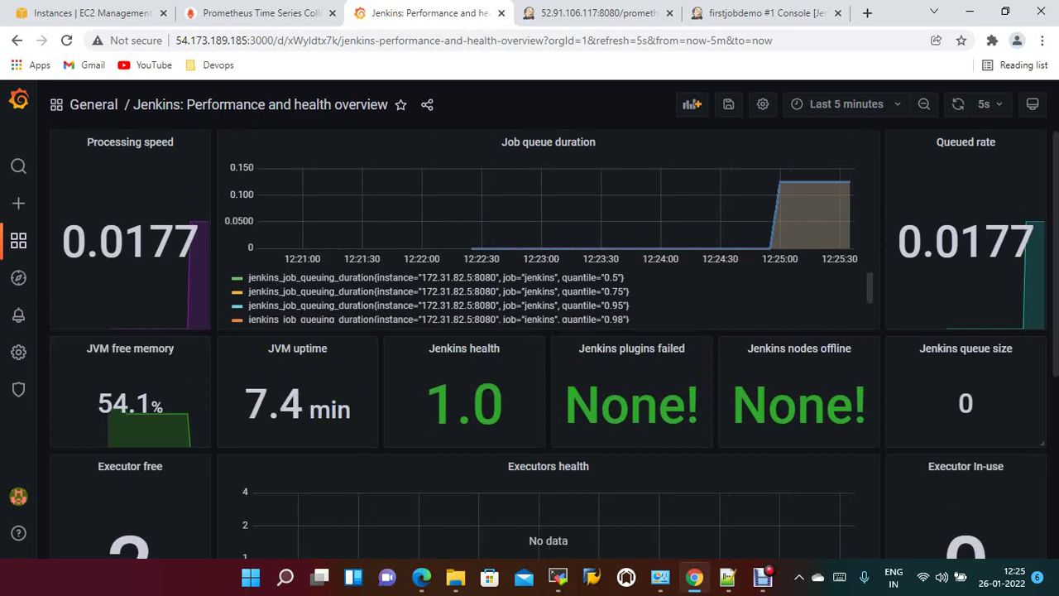
{"action": "scroll", "coordinate": [547, 344], "scroll_direction": "down", "scroll_amount": 2}
{"action": "scroll", "coordinate": [548, 344], "scroll_direction": "up", "scroll_amount": 2}
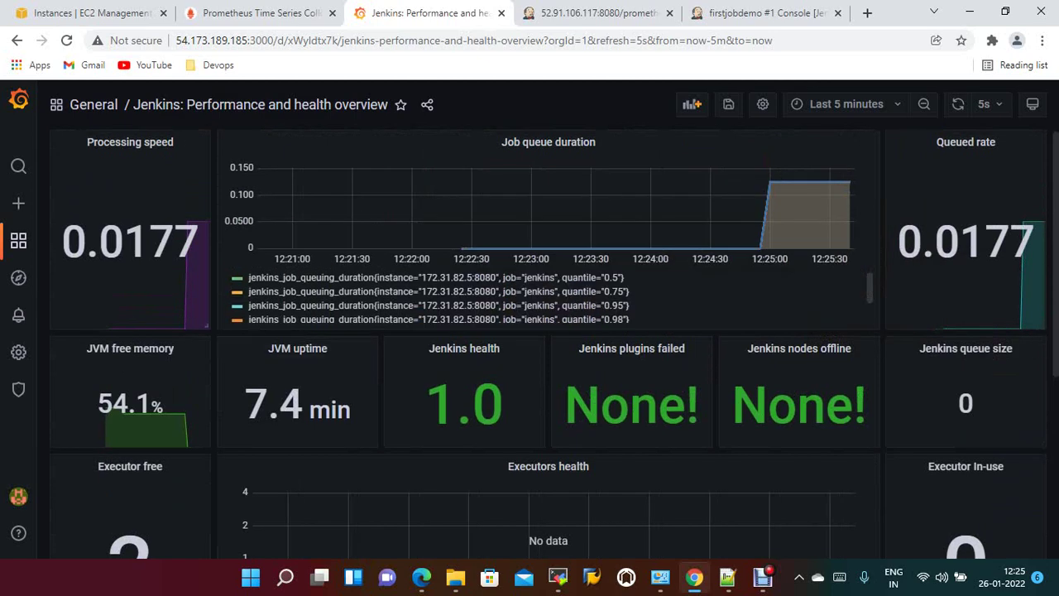
Open and dismiss the Processing speed panel menu, then scroll through the remaining panels.
{"action": "left_click", "coordinate": [130, 142]}
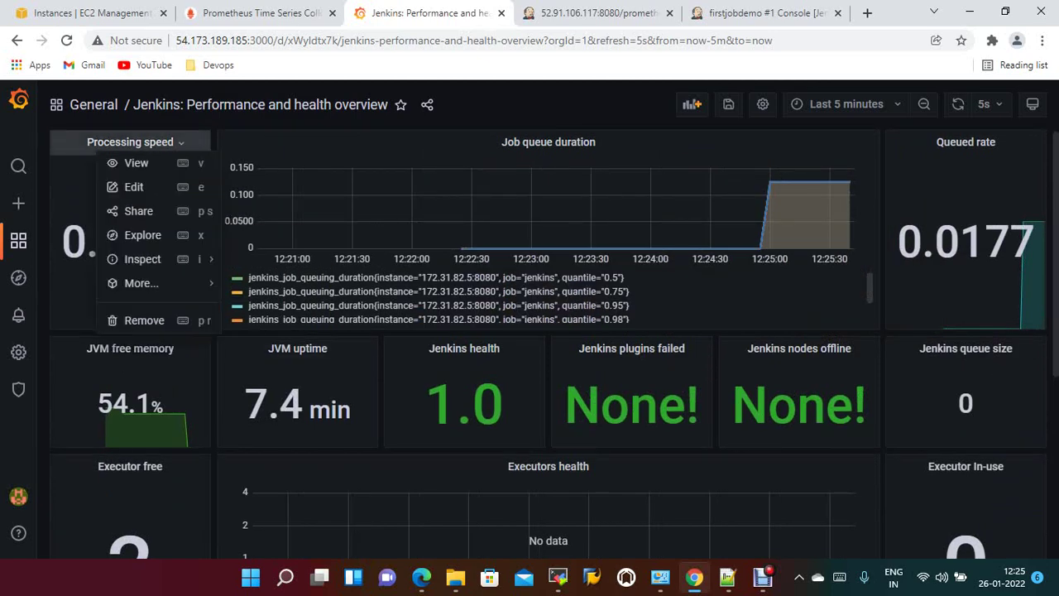
{"action": "key", "text": "Escape"}
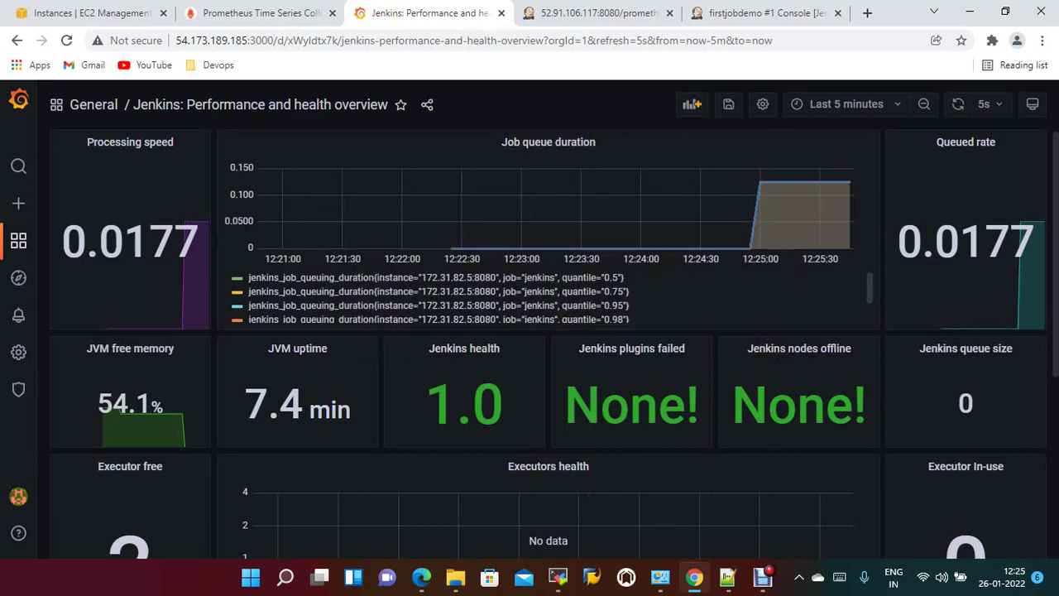
{"action": "scroll", "coordinate": [546, 331], "scroll_direction": "down", "scroll_amount": 1}
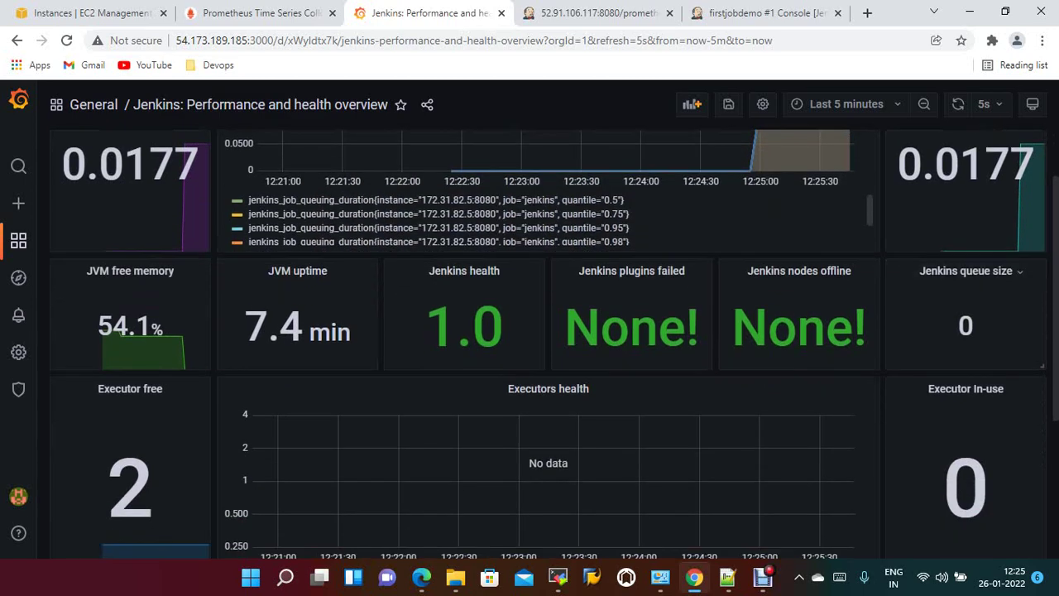
{"action": "scroll", "coordinate": [967, 348], "scroll_direction": "down", "scroll_amount": 1}
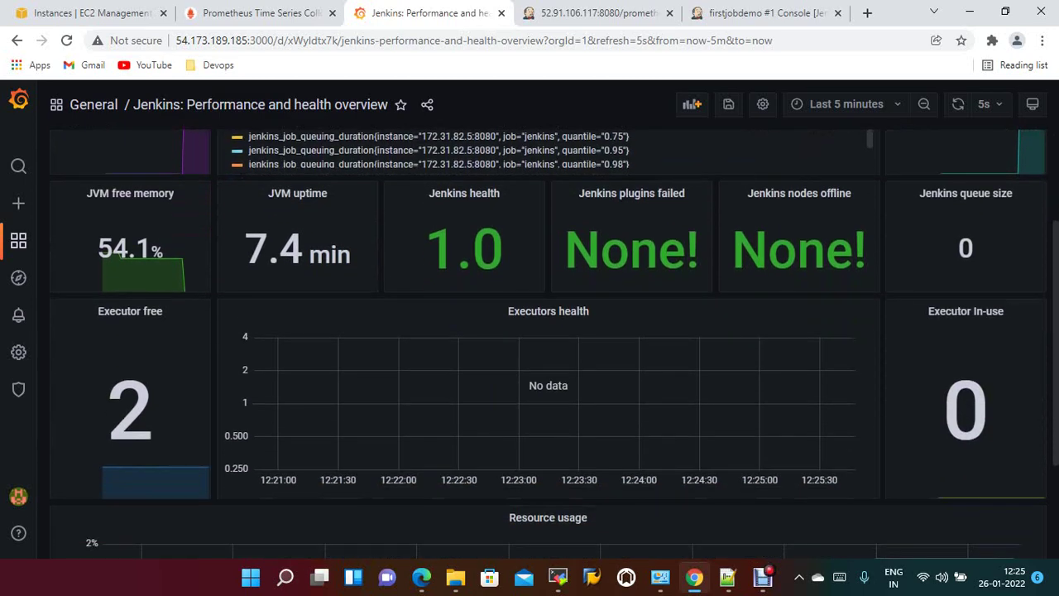
{"action": "scroll", "coordinate": [686, 430], "scroll_direction": "down", "scroll_amount": 2}
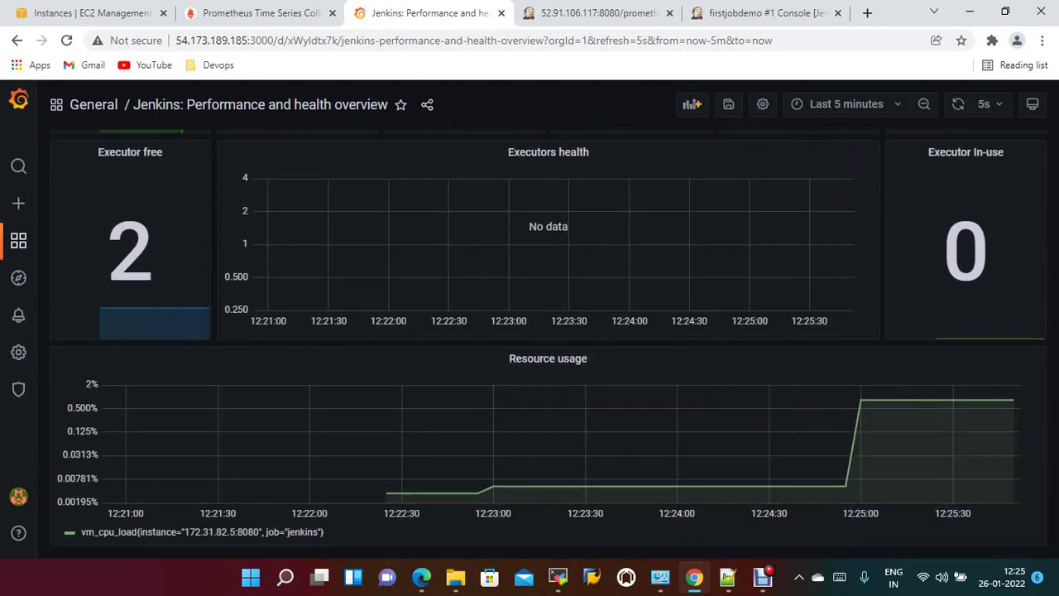
{"action": "scroll", "coordinate": [348, 513], "scroll_direction": "up", "scroll_amount": 4}
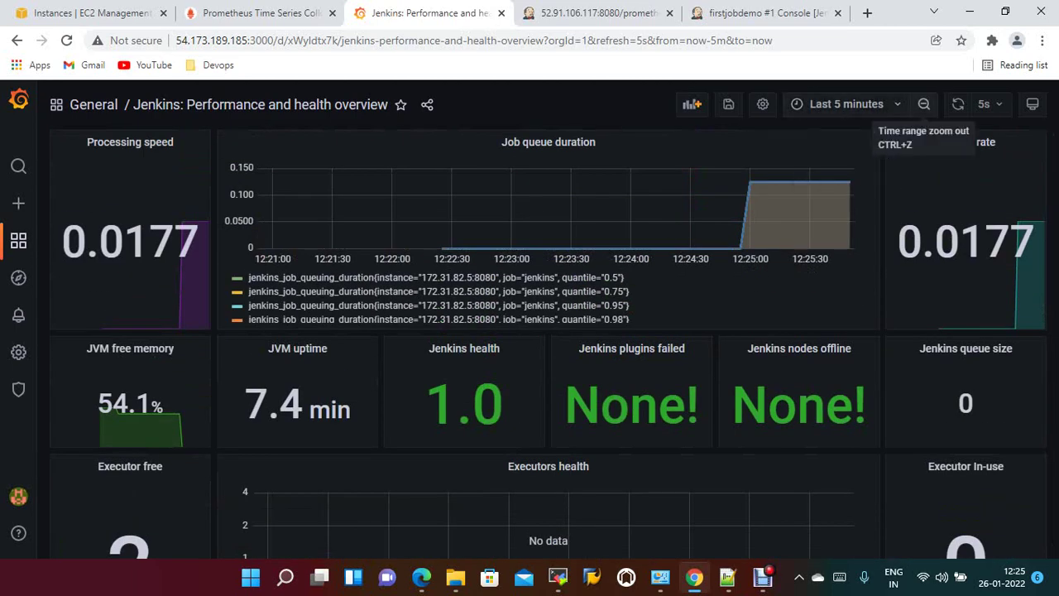
{"action": "left_click", "coordinate": [845, 104]}
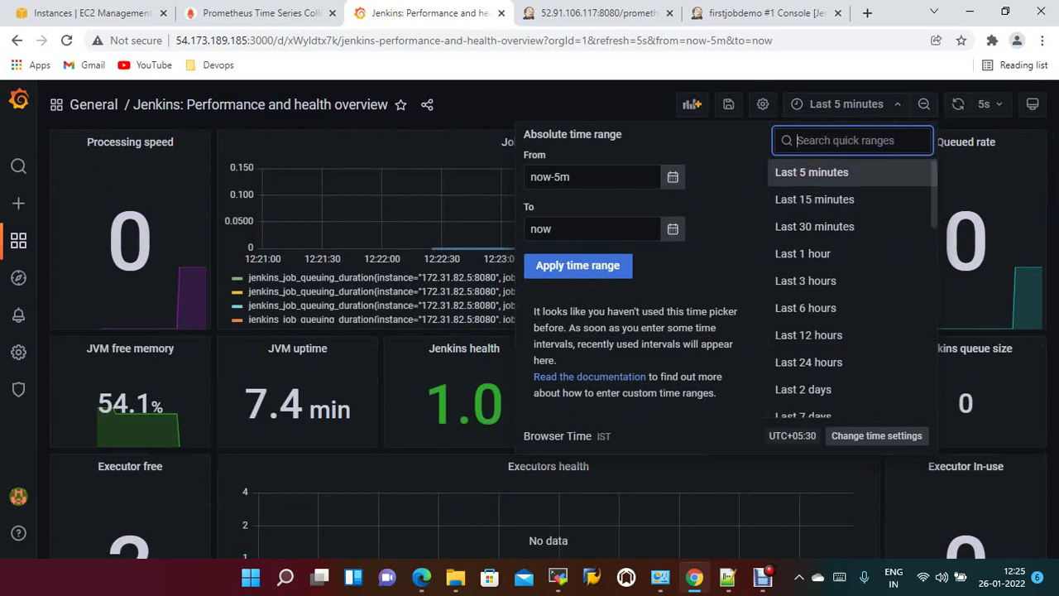
{"action": "key", "text": "Escape"}
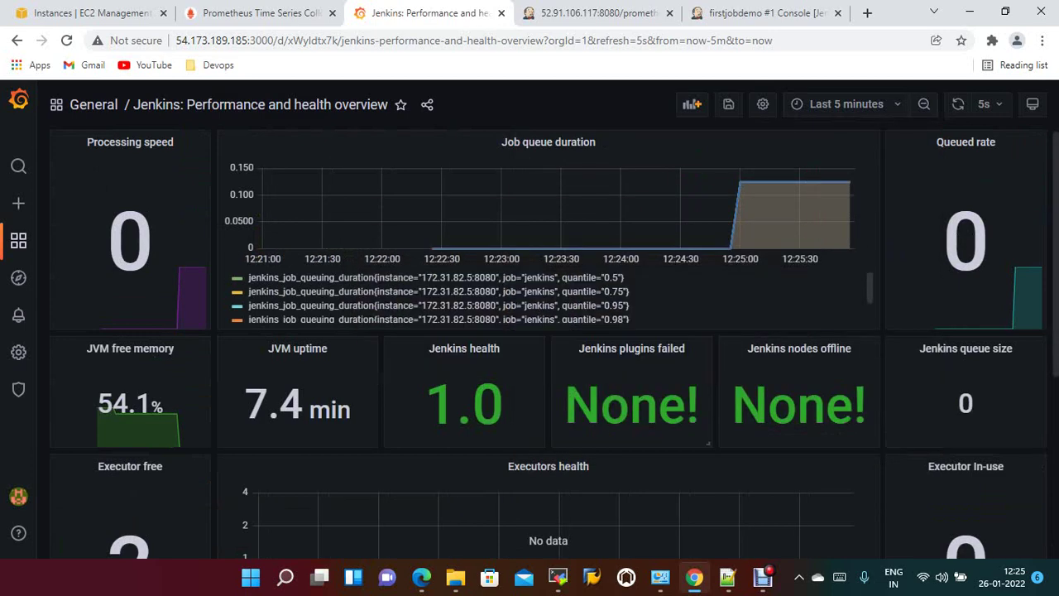